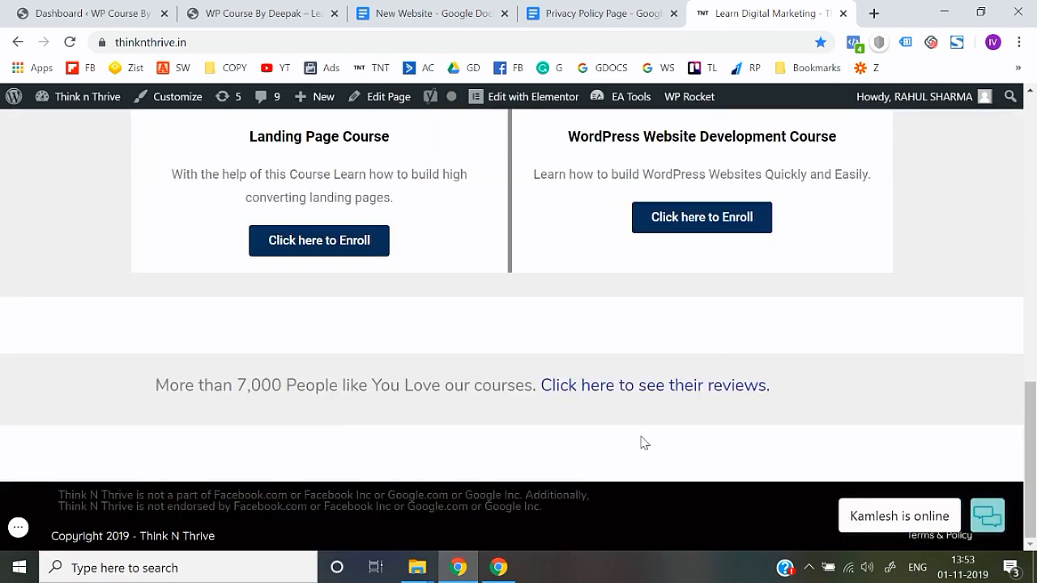
- Switch to the WP course website's homepage and examine its footer copyright line
scroll(640, 442, up, 15)
click(291, 12)
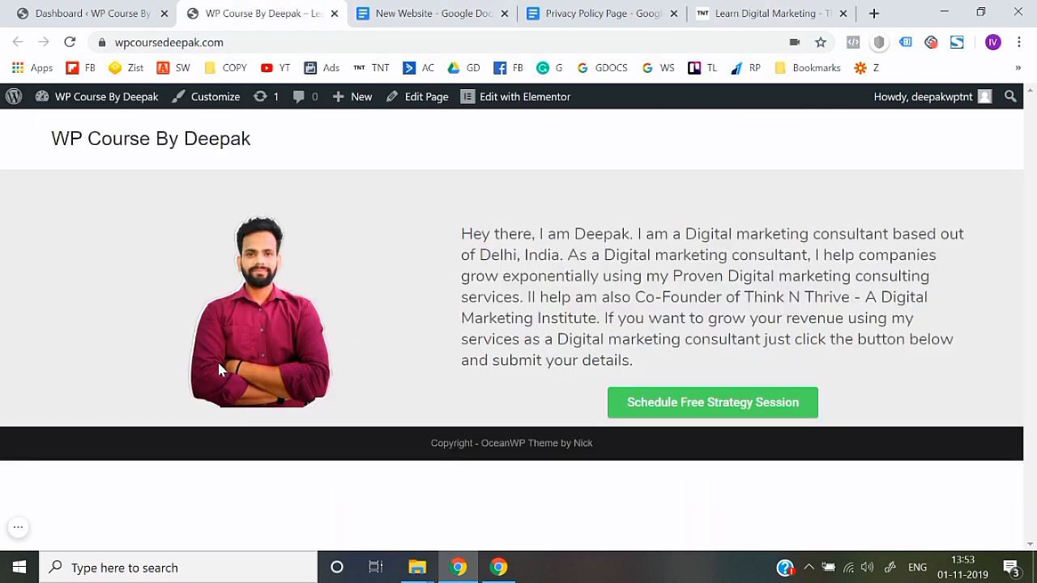
drag(433, 445, 616, 458)
click(442, 445)
click(431, 443)
click(616, 458)
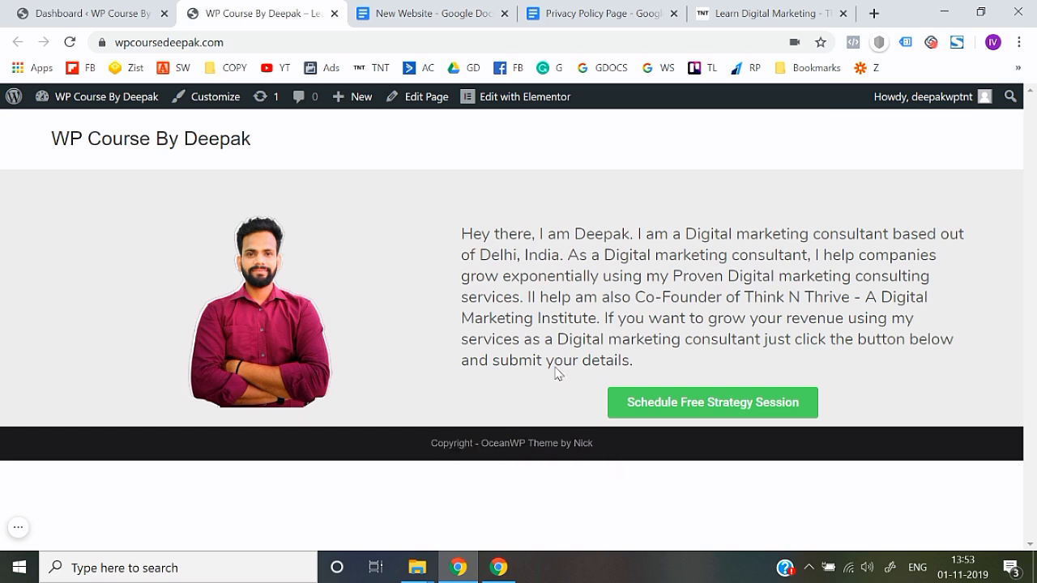
- Open the Footer Bottom settings in the site's theme customizer
click(230, 113)
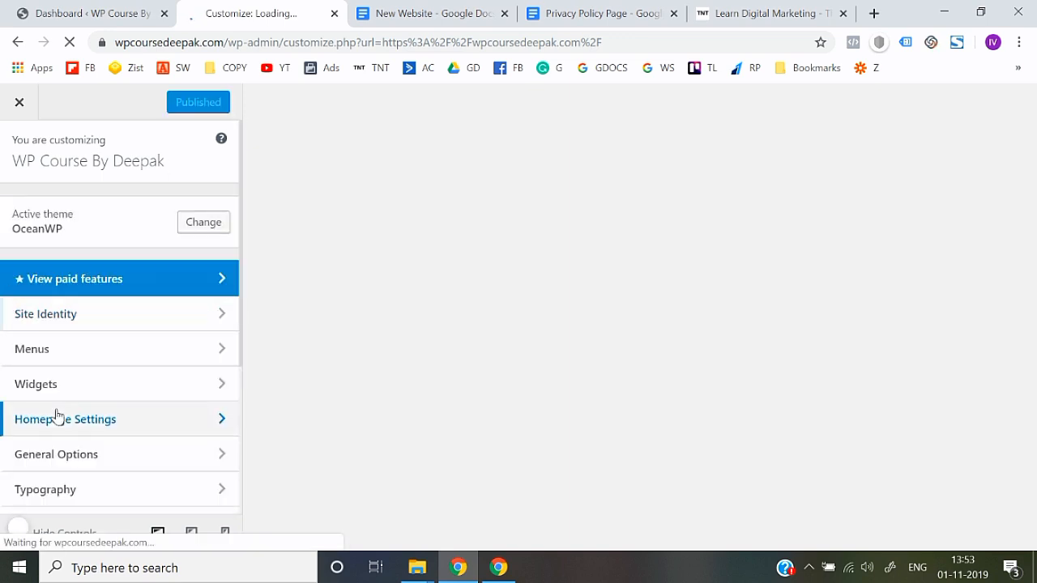
scroll(57, 415, down, 3)
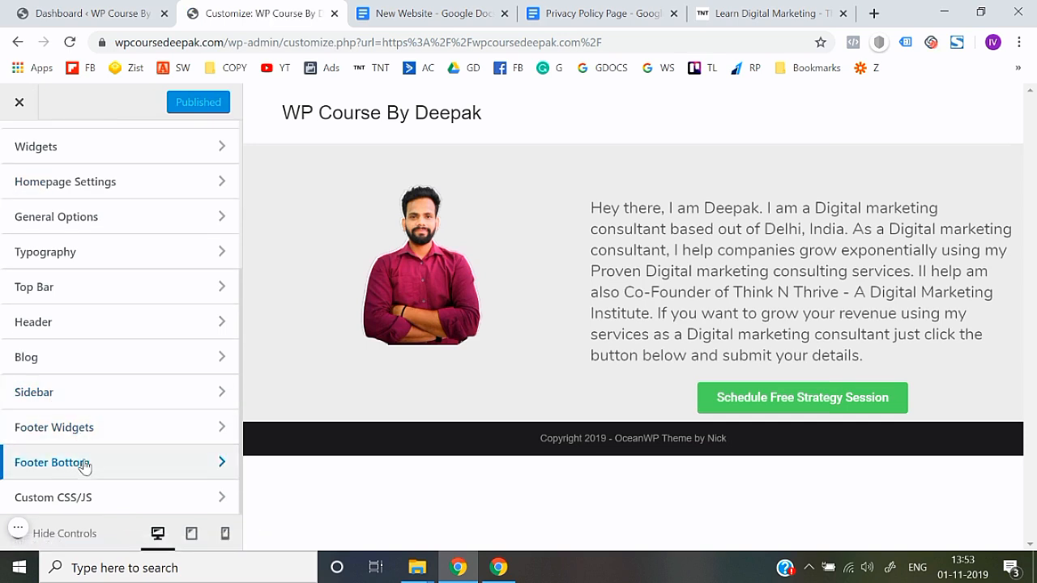
click(86, 467)
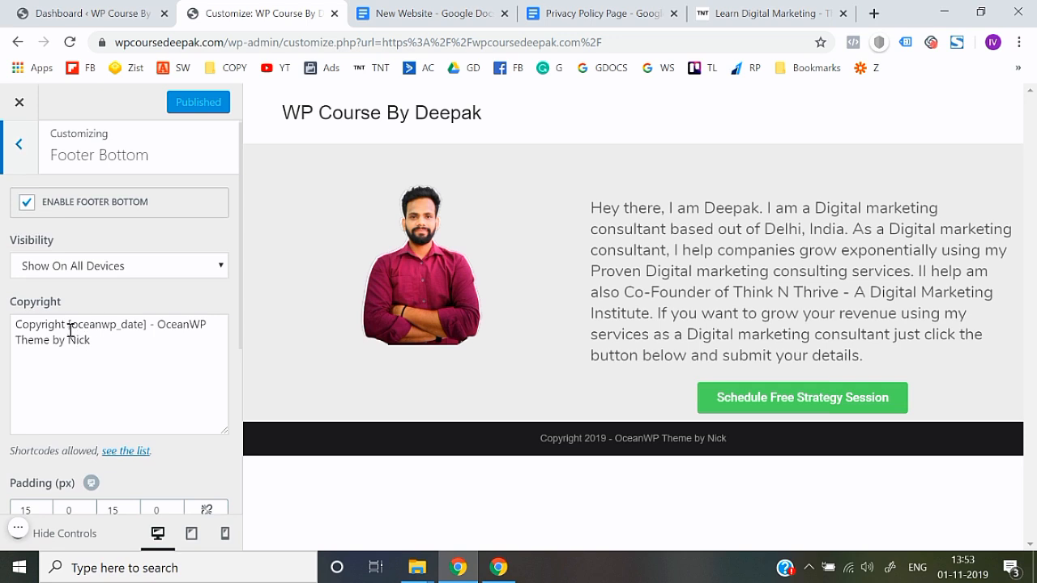
- Replace the theme credit after "Copyright [oceanwp_date] -" with the site's title, publish the change and leave the customizer
click(158, 325)
drag(158, 327, 172, 347)
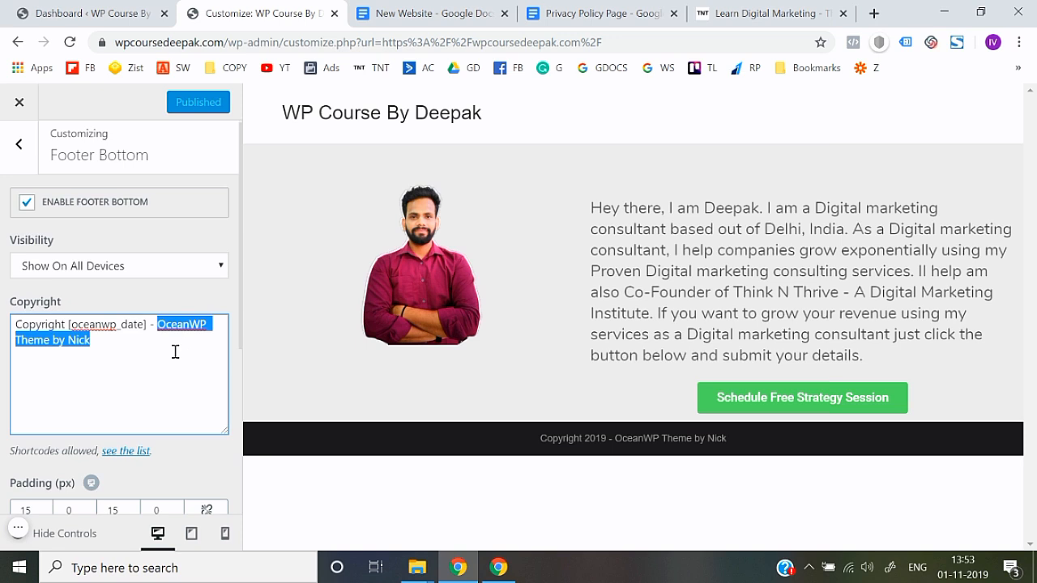
text(WP)
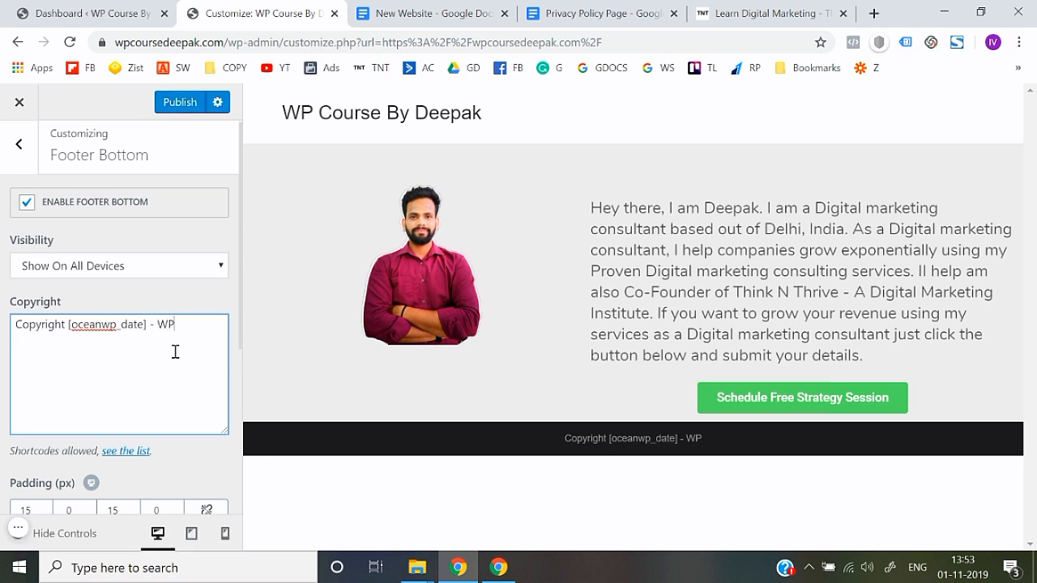
text( Course )
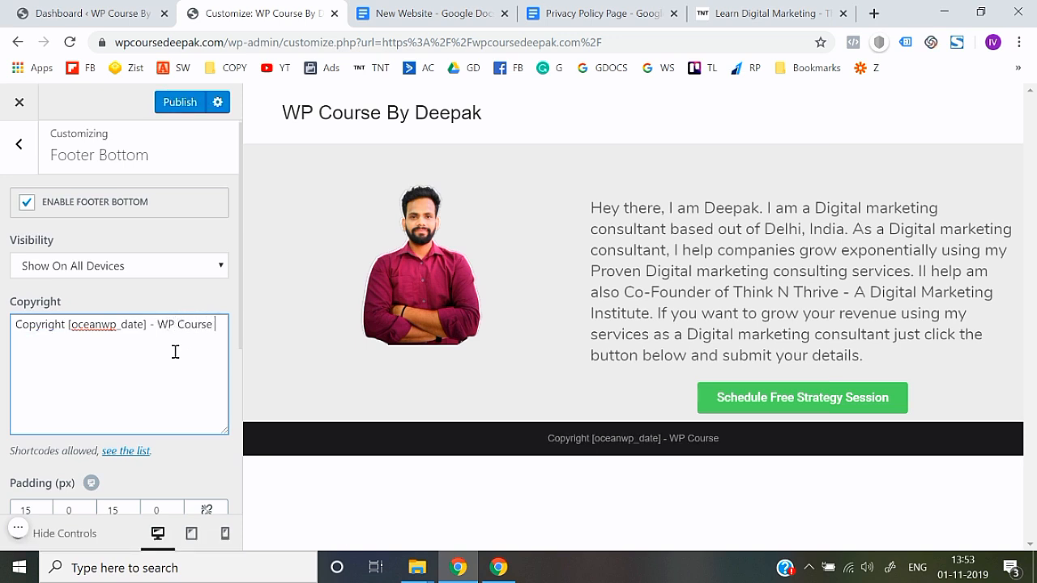
text(By Deepak)
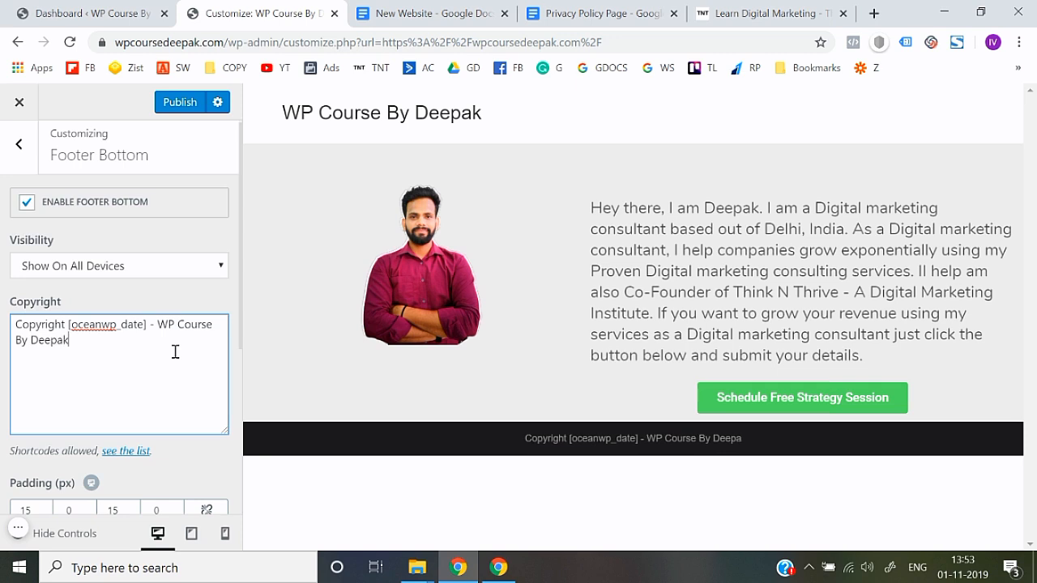
click(2, 366)
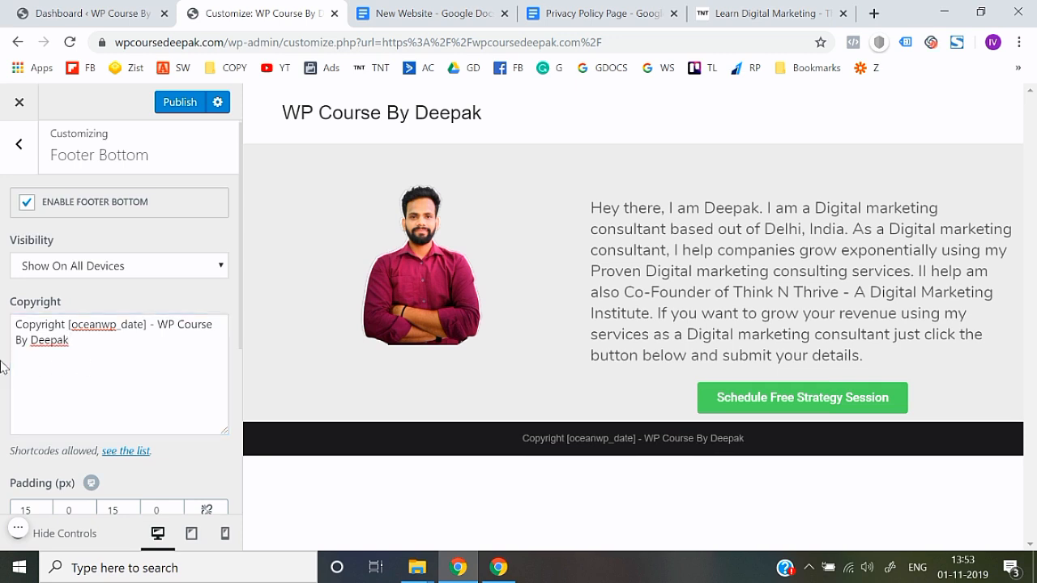
click(175, 103)
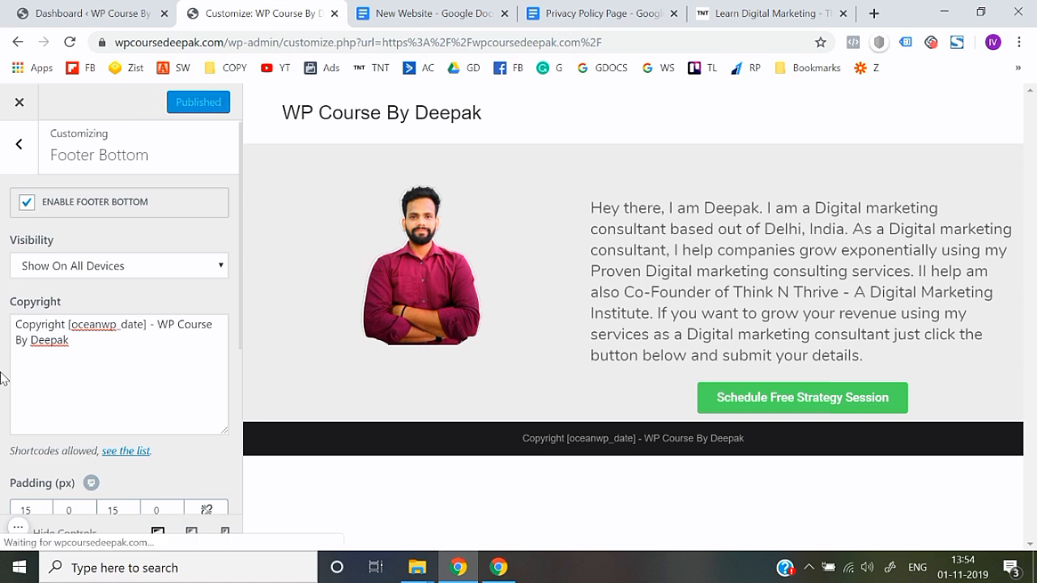
click(20, 103)
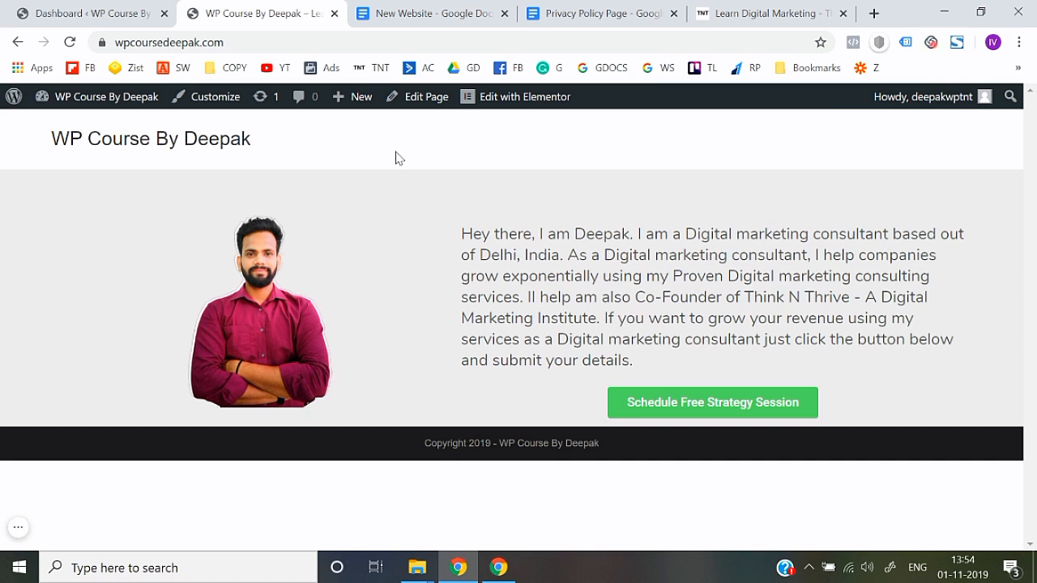
- Reload the homepage and check its footer copyright line and the site title in the header
click(364, 42)
key(Return)
mouse_move(425, 443)
mouse_down()
mouse_move(491, 465)
mouse_move(629, 456)
mouse_move(416, 456)
mouse_up()
click(629, 456)
click(415, 456)
mouse_move(273, 160)
mouse_down()
mouse_move(70, 146)
mouse_move(45, 154)
mouse_move(277, 151)
mouse_up()
click(45, 154)
click(278, 151)
- Open canva.com in a new browser tab
click(874, 14)
text(canva.com)
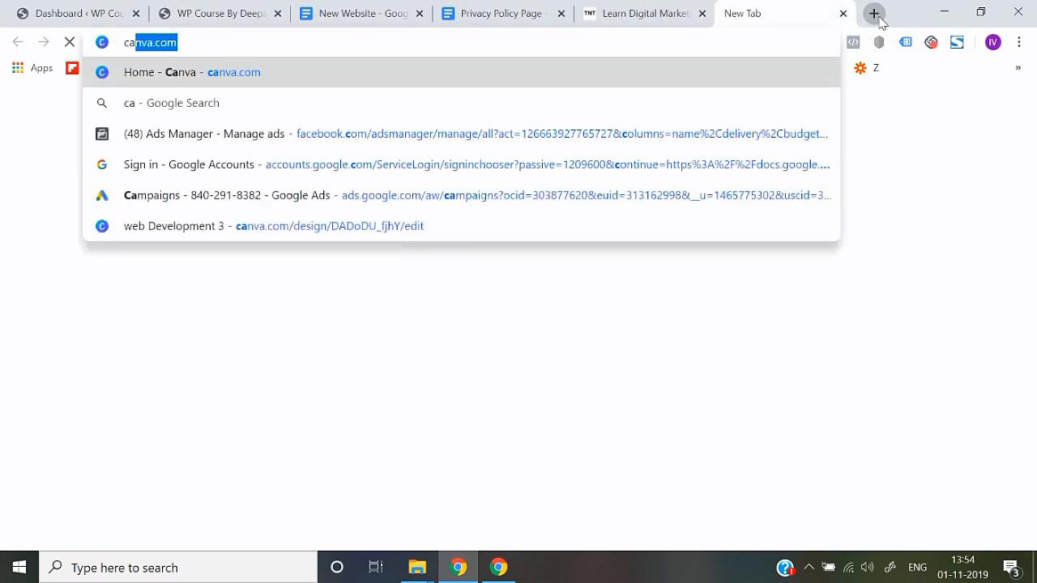
key(Return)
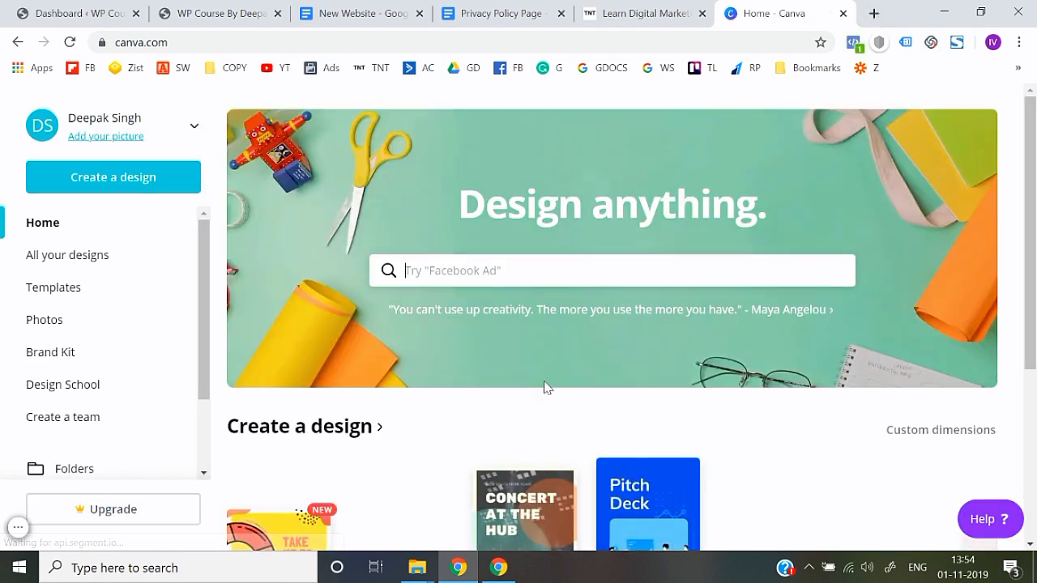
- Create a custom 100 × 100 px design, view it at 100% zoom and return to the Canva home page
click(134, 188)
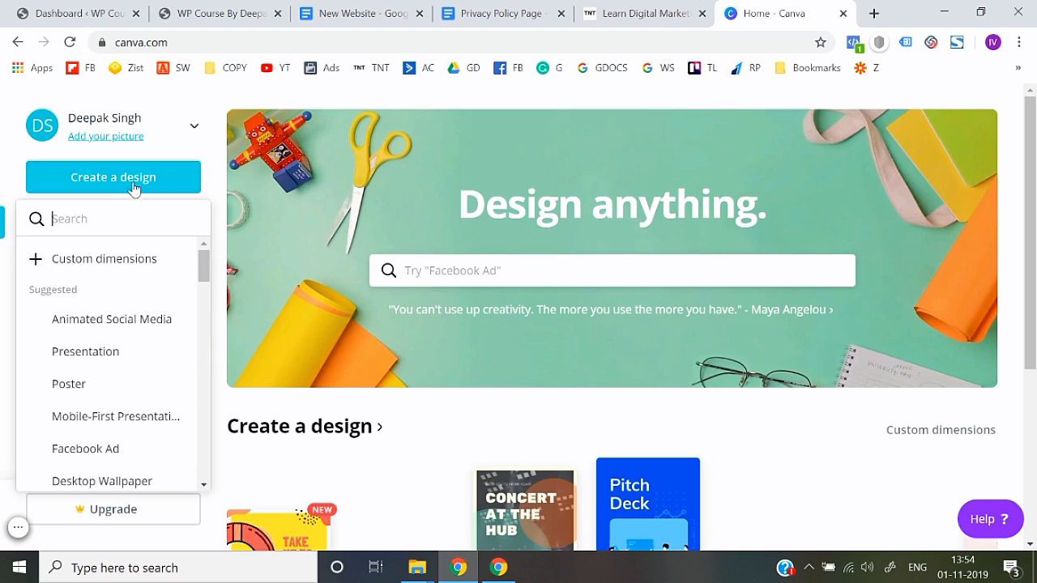
click(135, 275)
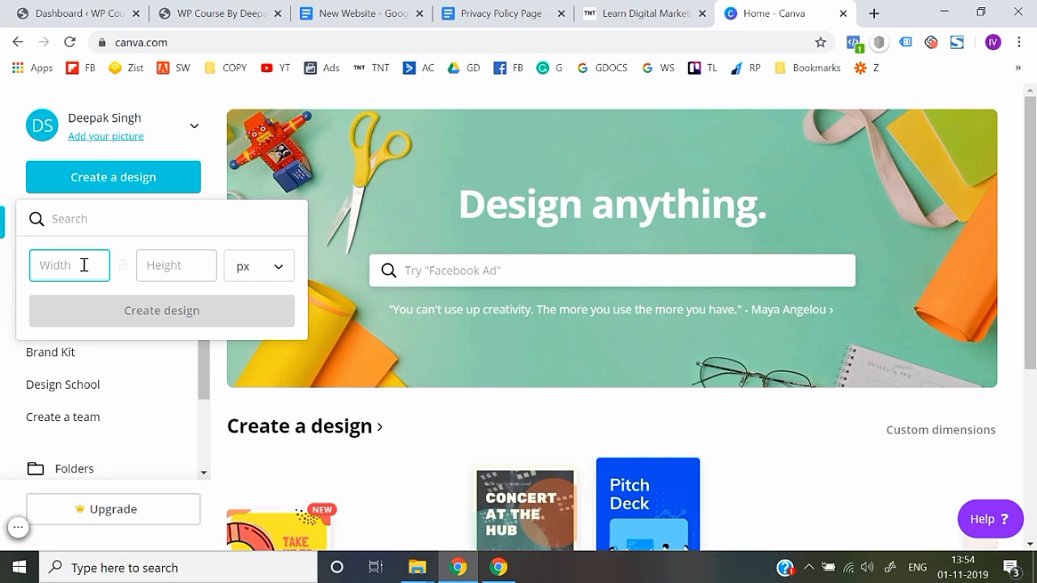
text(100)
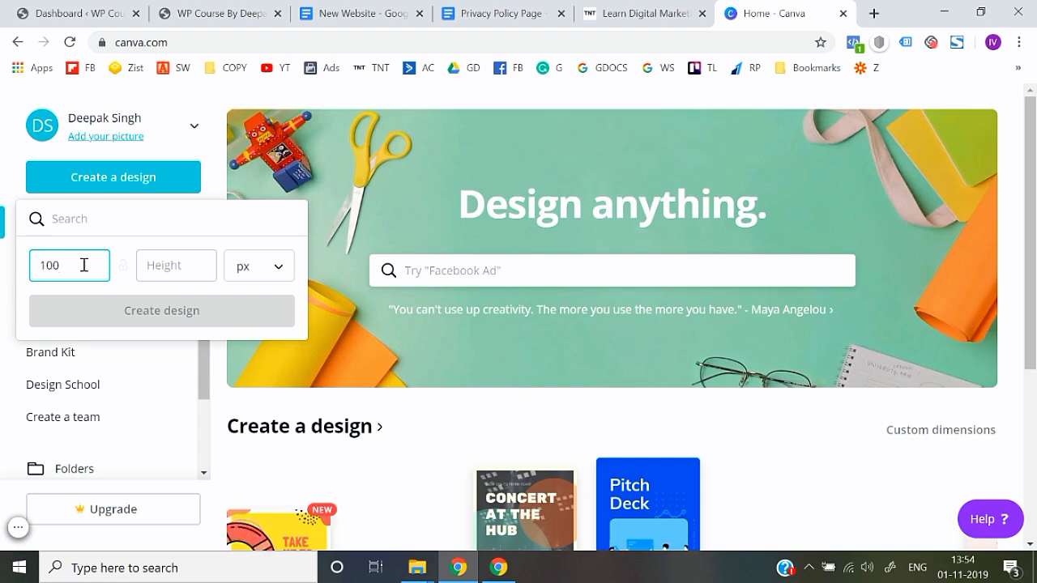
key(Tab)
text(100)
key(Return)
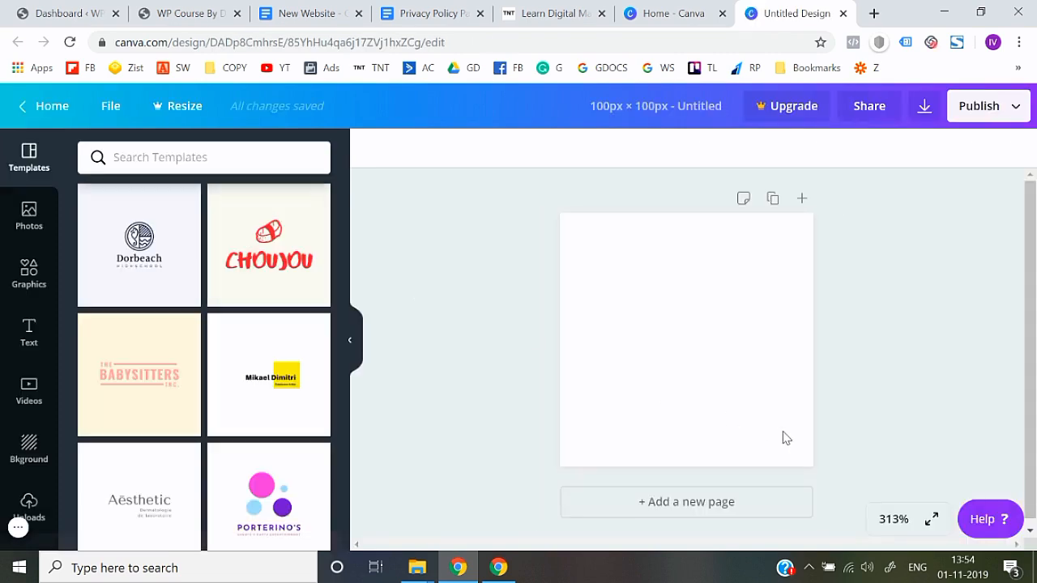
click(892, 517)
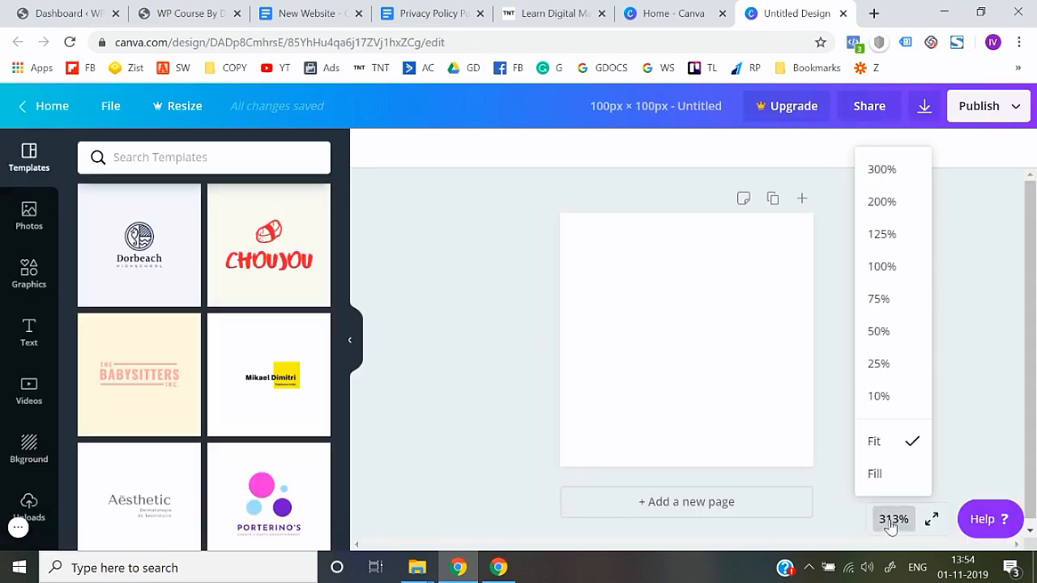
click(881, 266)
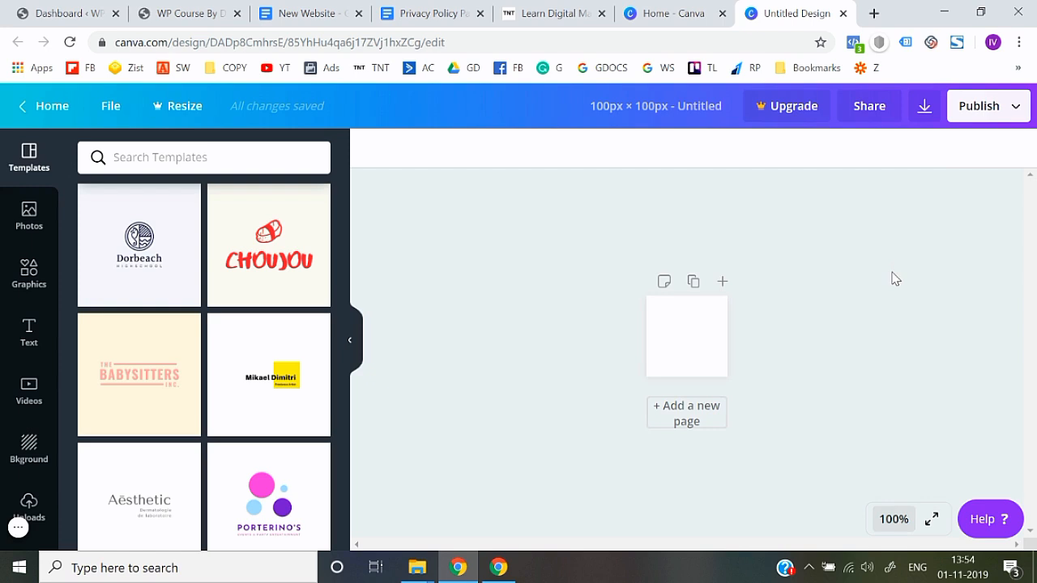
click(896, 519)
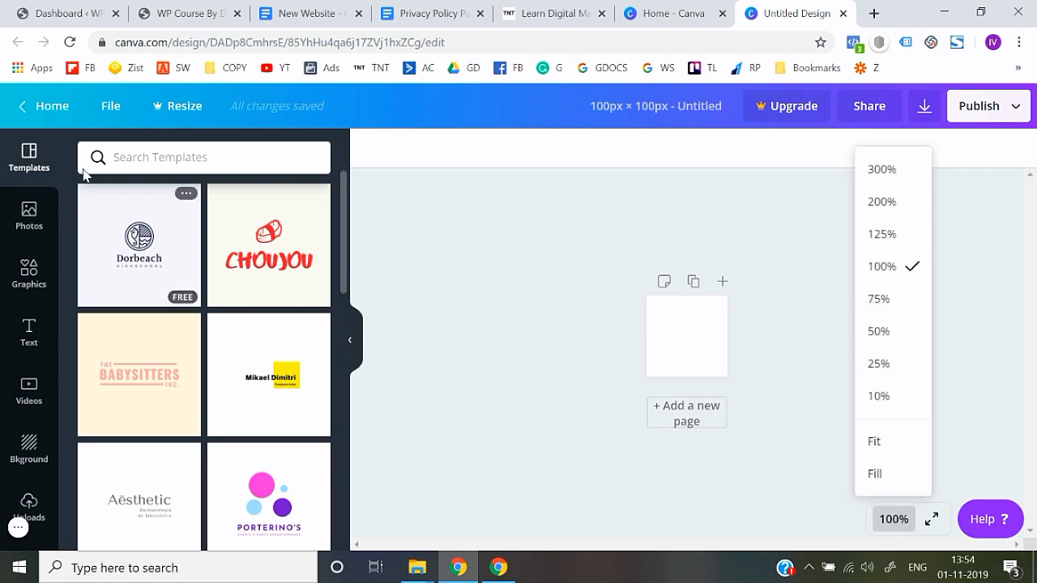
click(54, 119)
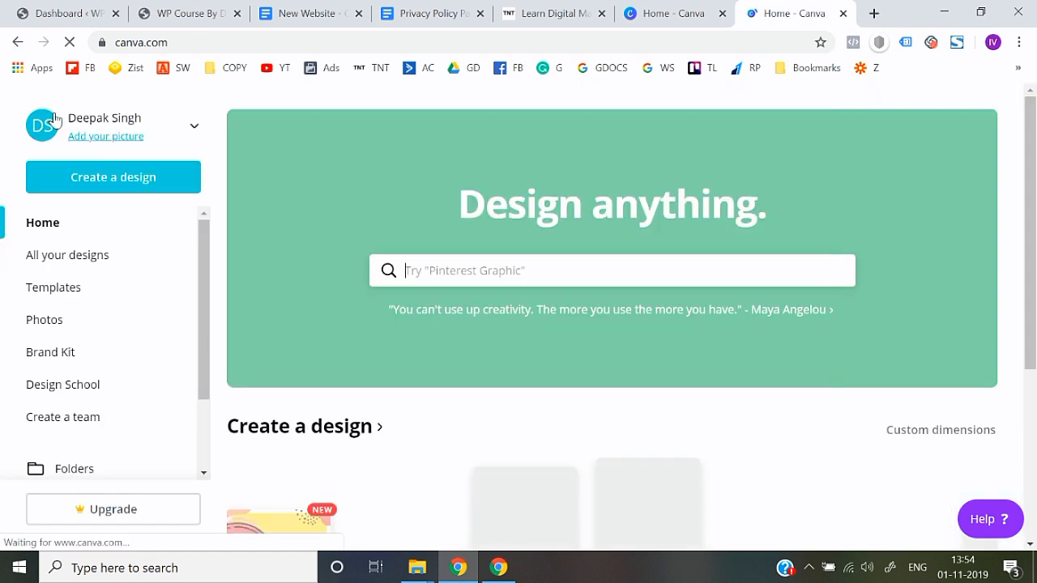
- Search the design types for "logo" and create a blank 500 × 500 px Logo design
click(116, 178)
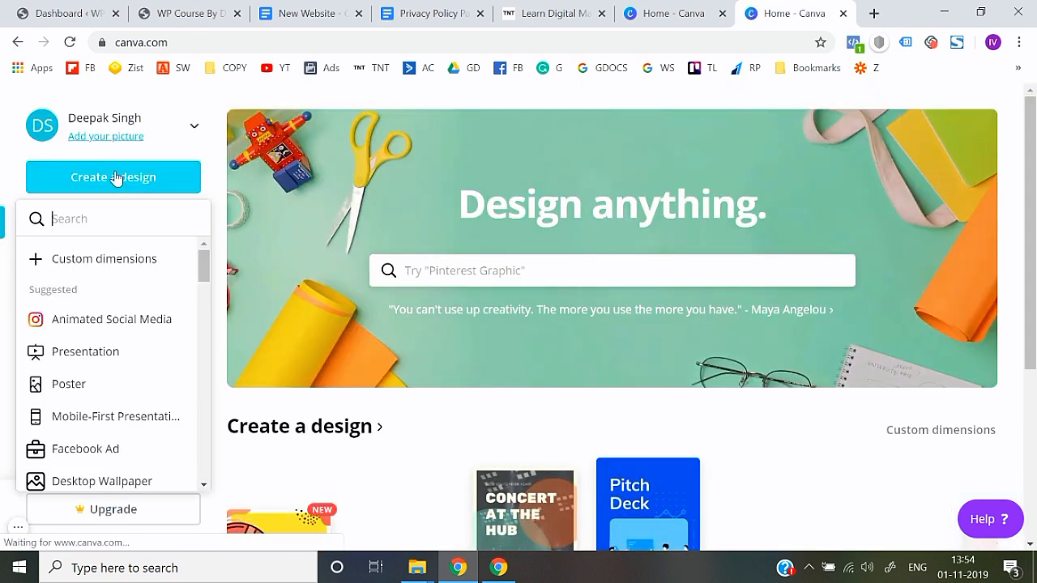
text(logo)
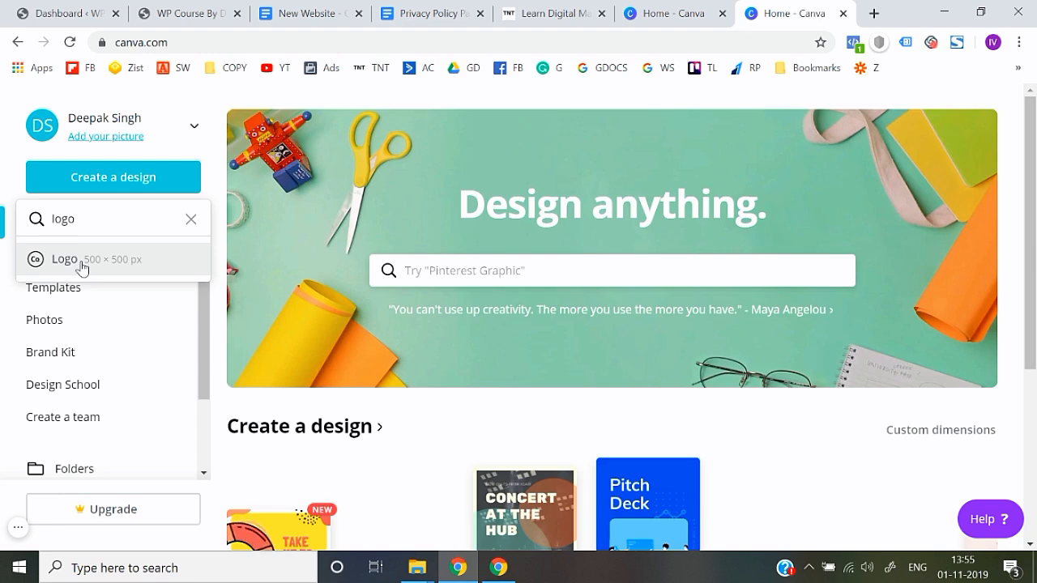
click(81, 259)
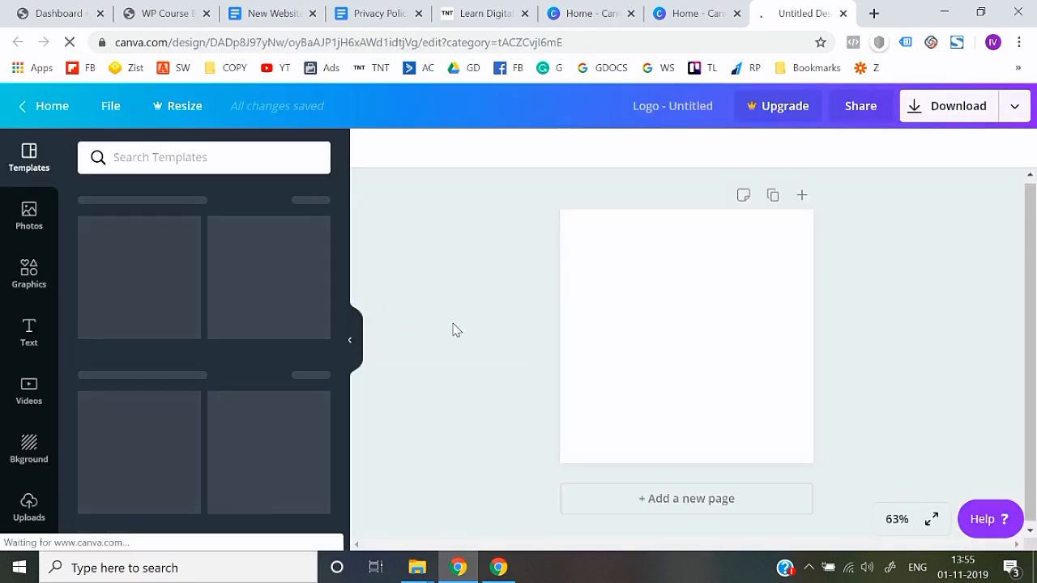
click(610, 304)
click(459, 380)
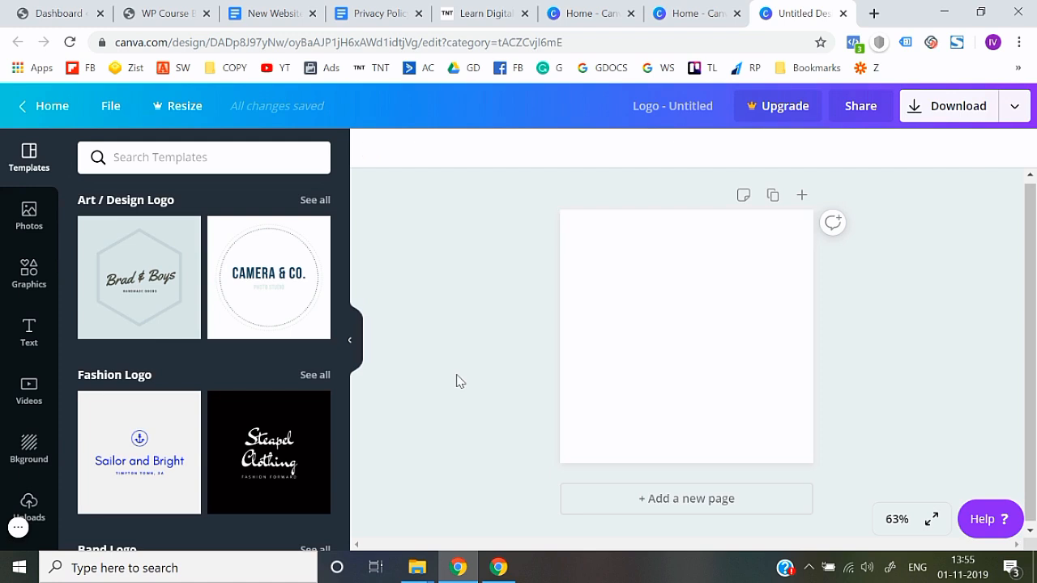
- Add a body text element reading "WP Course" to the blank logo page
click(28, 341)
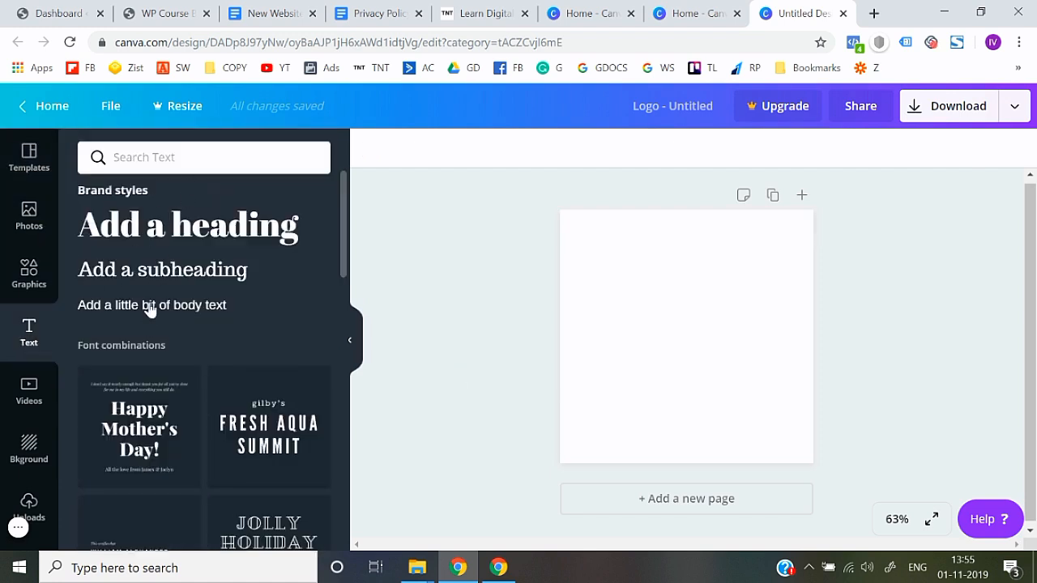
click(150, 306)
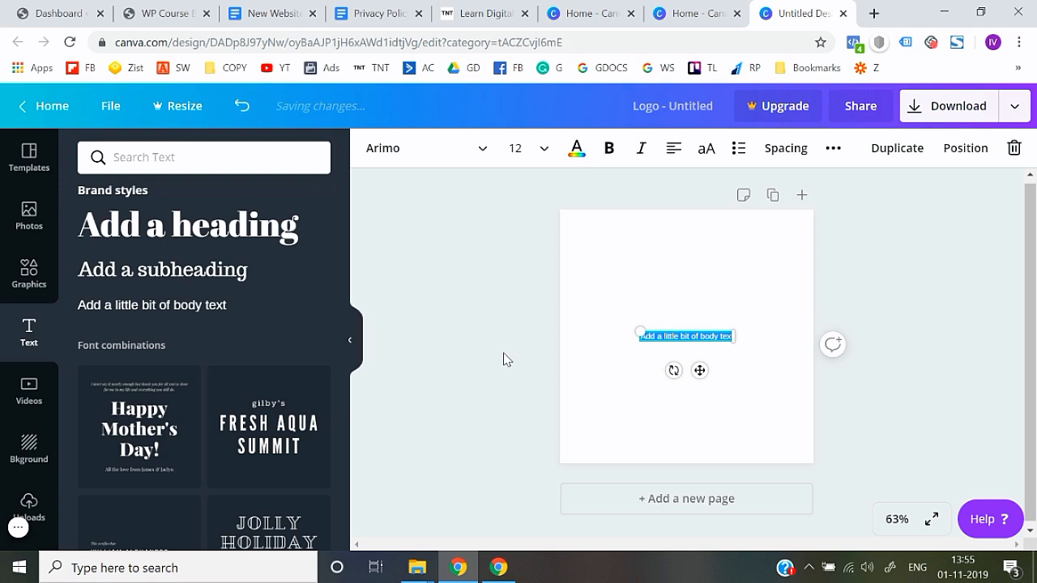
text(WP Coyse By)
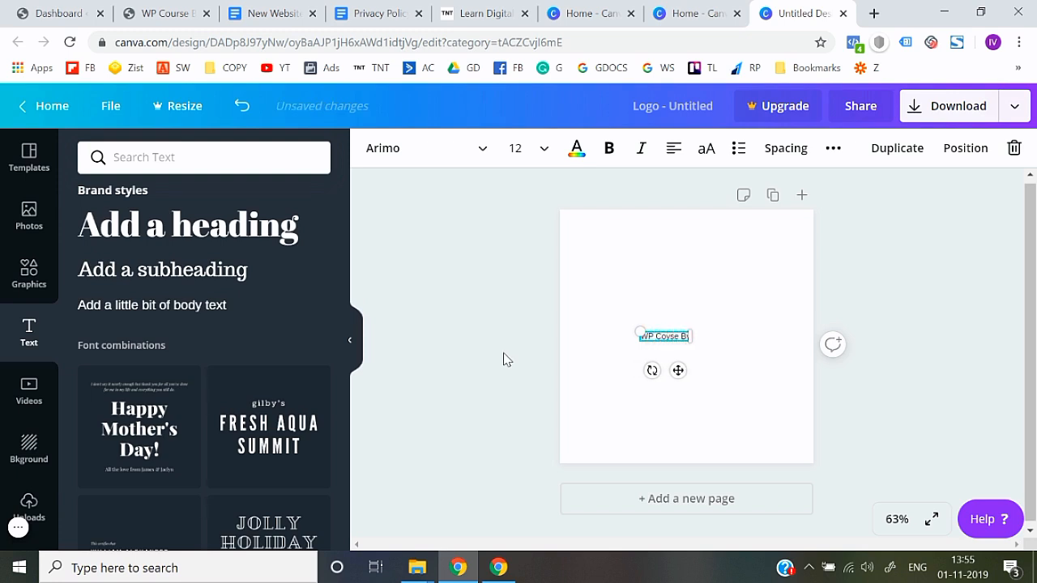
text( Dee)
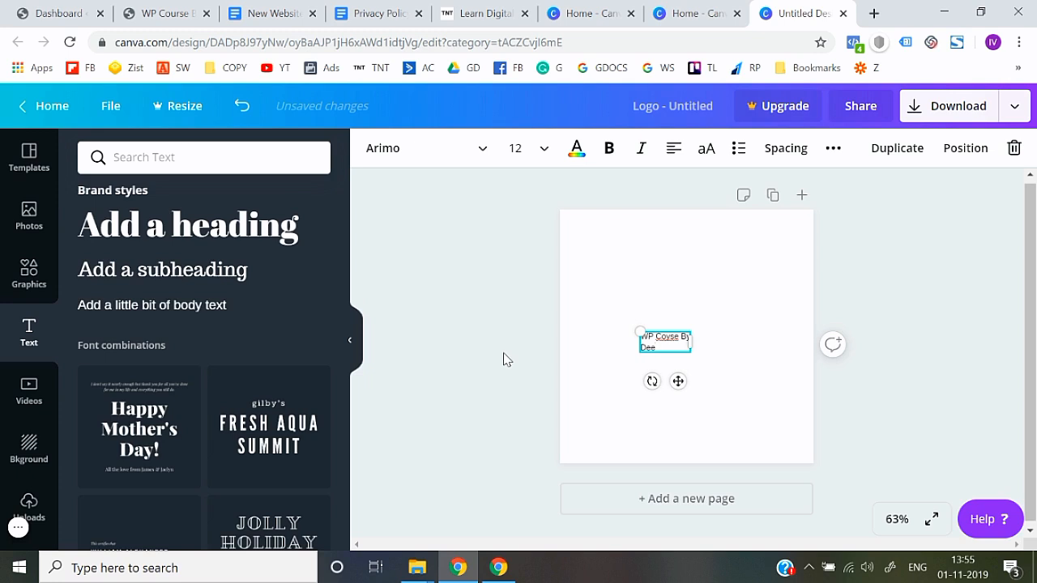
key(BackSpace)
key(BackSpace)
key(BackSpace)
key(BackSpace)
key(BackSpace)
key(BackSpace)
key(BackSpace)
key(BackSpace)
key(BackSpace)
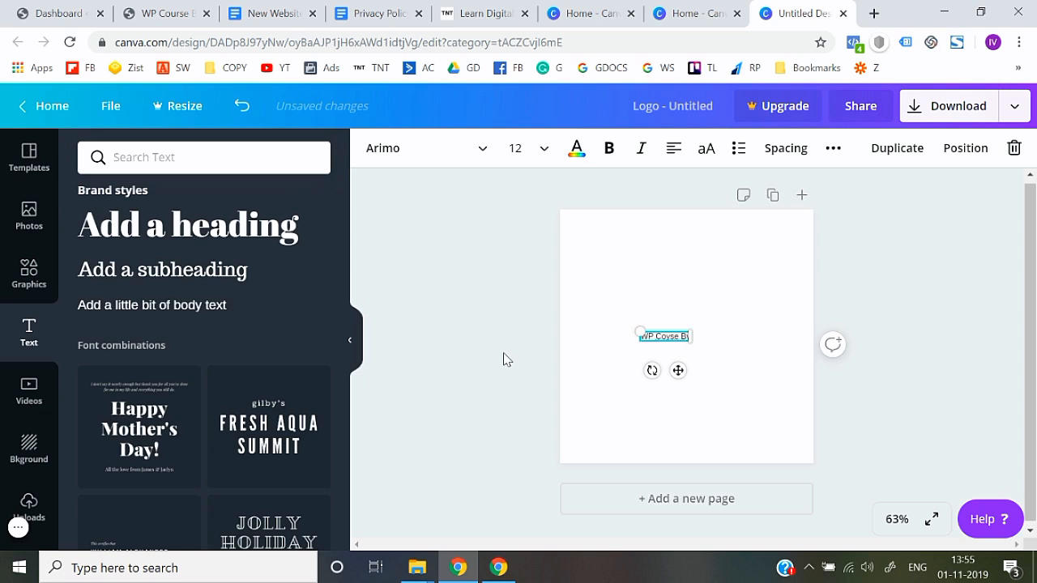
text(urse)
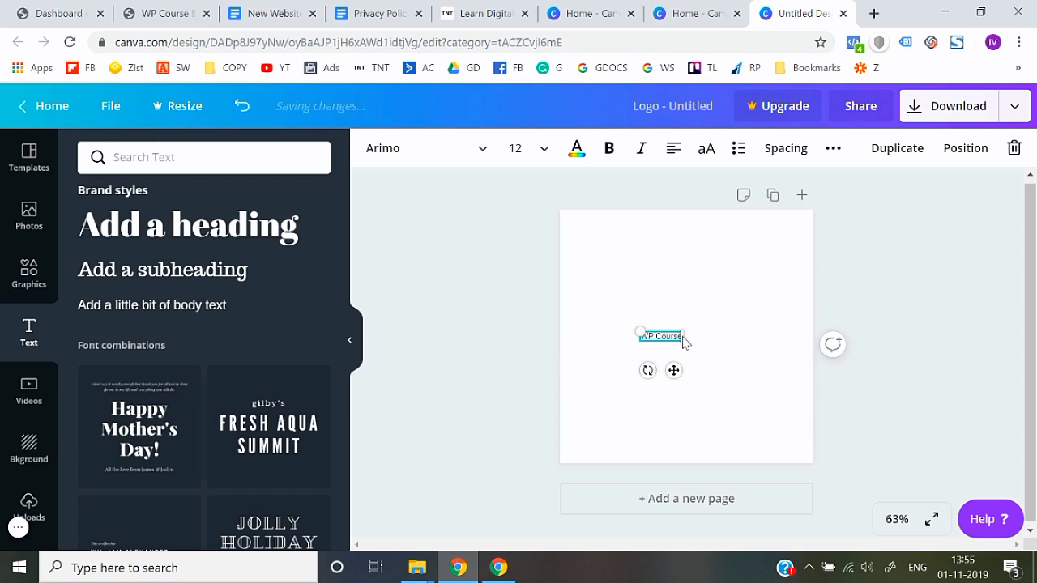
- Enlarge the "WP Course" text to about size 29, place it near the page's centre and select the word "WP"
drag(641, 332, 596, 321)
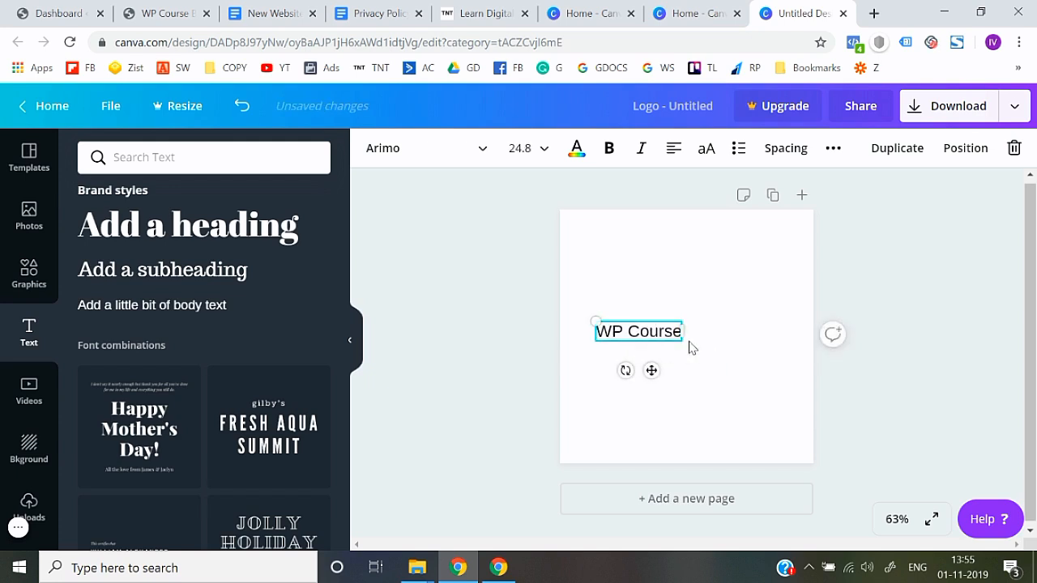
mouse_move(680, 332)
mouse_down()
mouse_move(701, 331)
mouse_move(685, 330)
mouse_up()
click(497, 373)
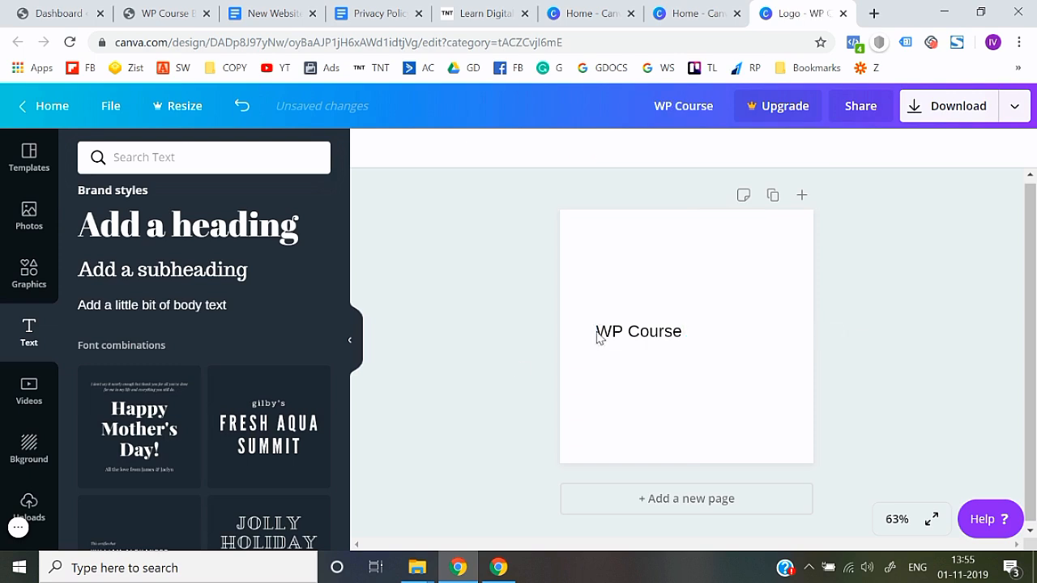
click(617, 333)
mouse_move(617, 332)
mouse_down()
mouse_move(660, 335)
mouse_move(625, 322)
mouse_up()
triple_click(632, 331)
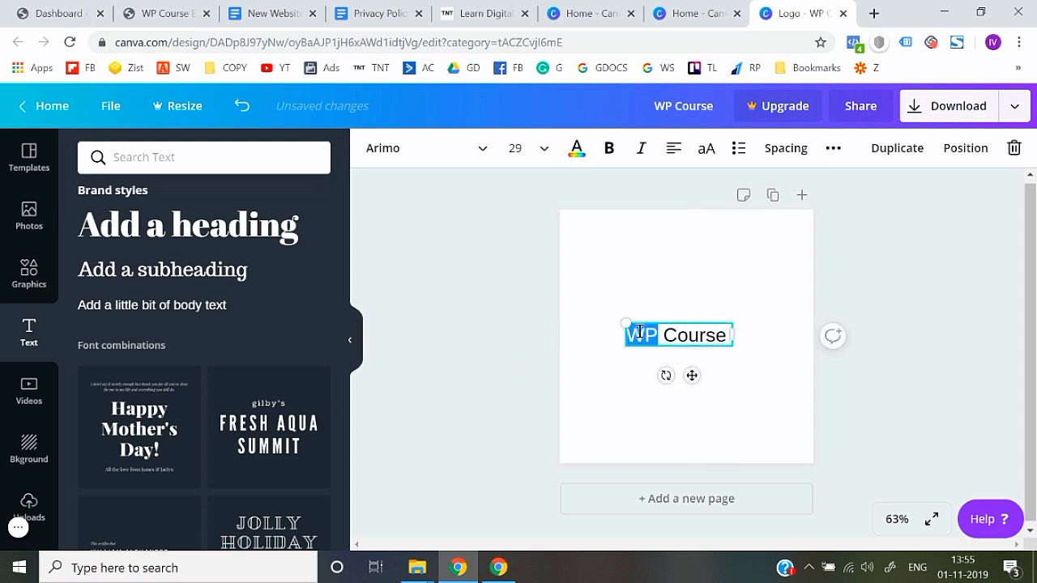
- Set the font of the "WP Course" text to Nunito Sans Black
click(458, 148)
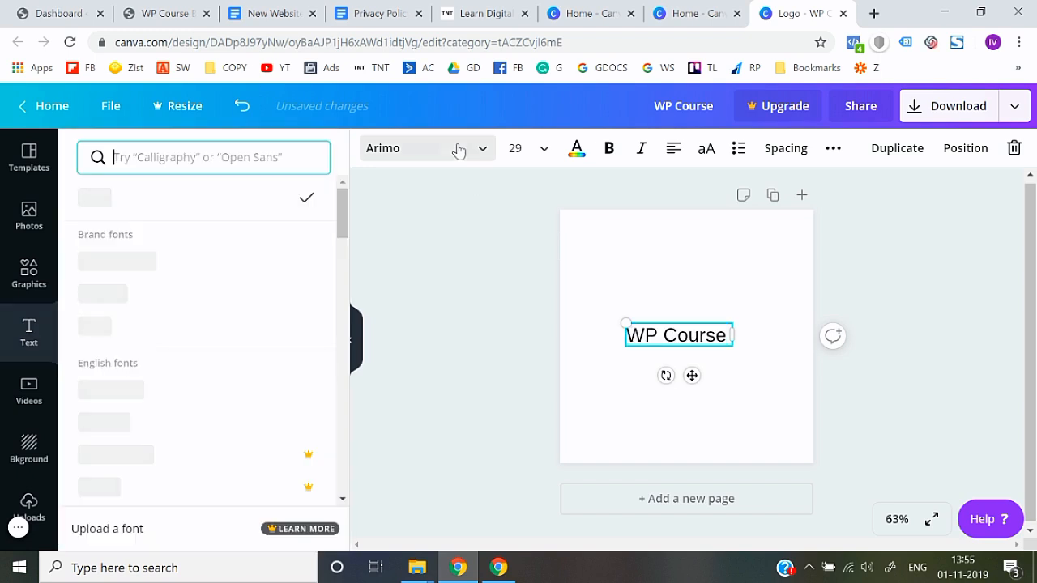
text(nuni)
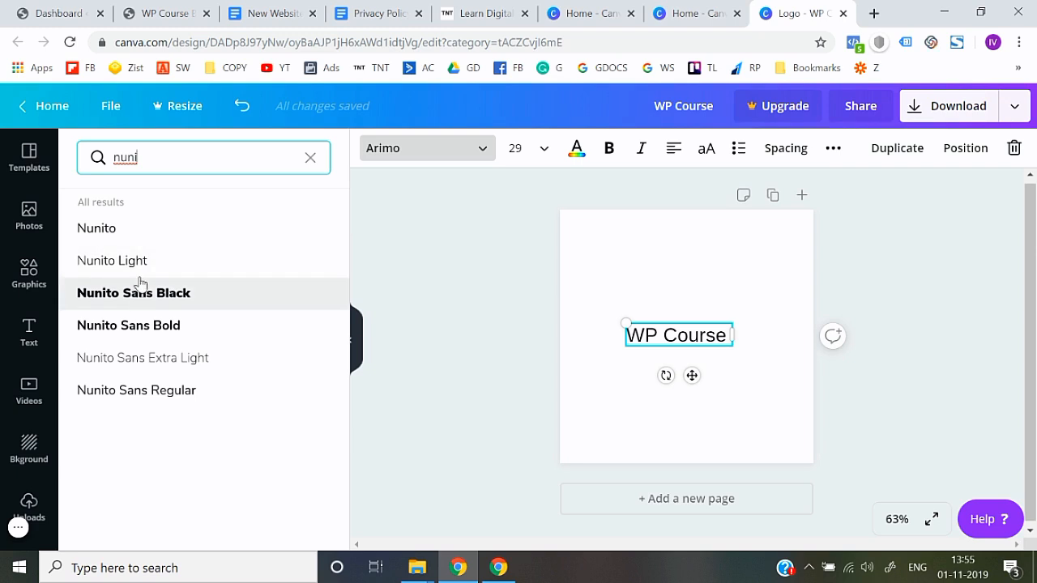
click(142, 302)
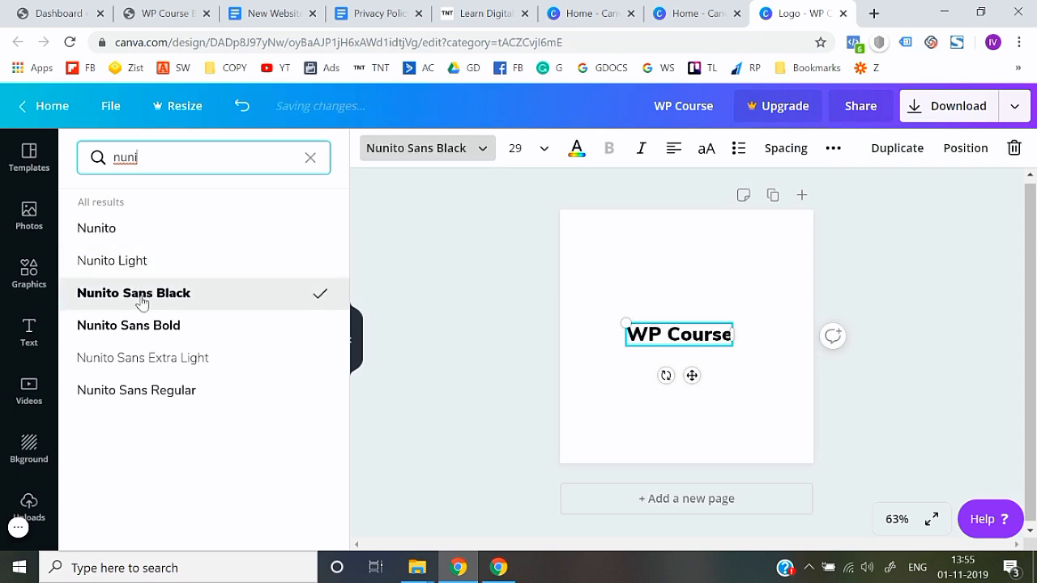
click(436, 413)
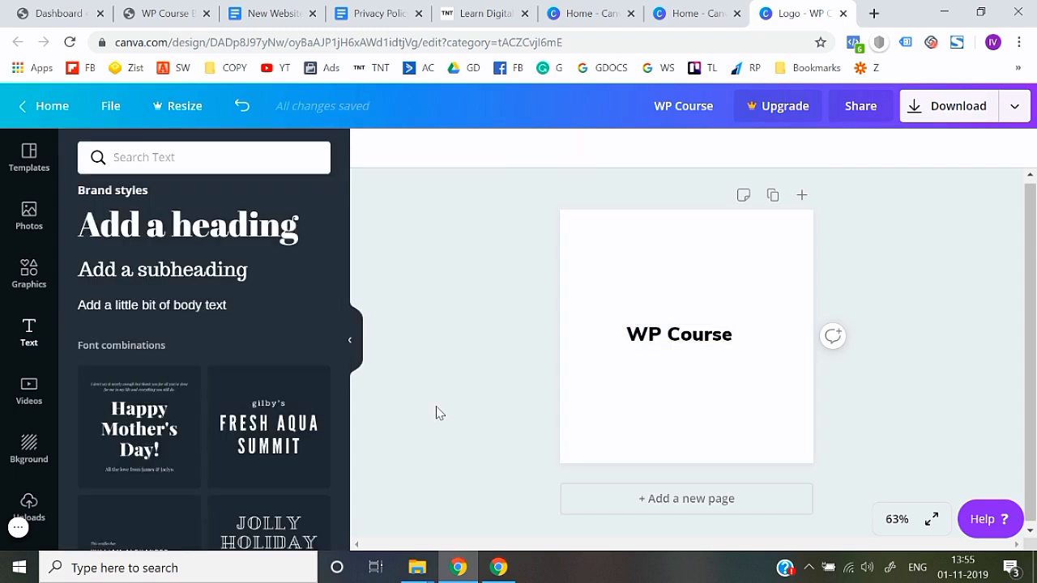
- Extend the logo text to "WP Course By" and widen its text box so everything fits on one line near the page's centre
click(706, 341)
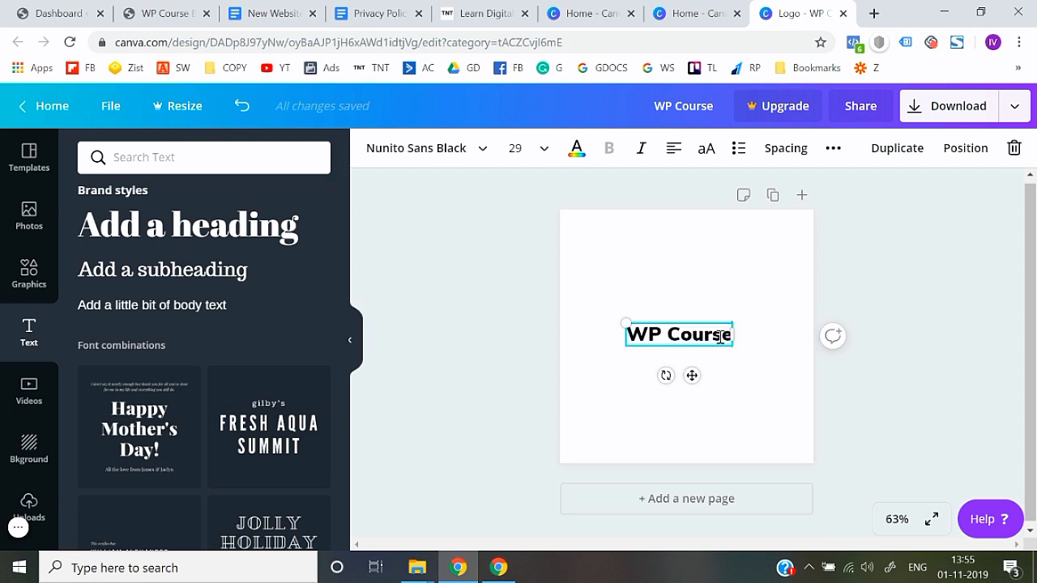
key(Return)
text(By)
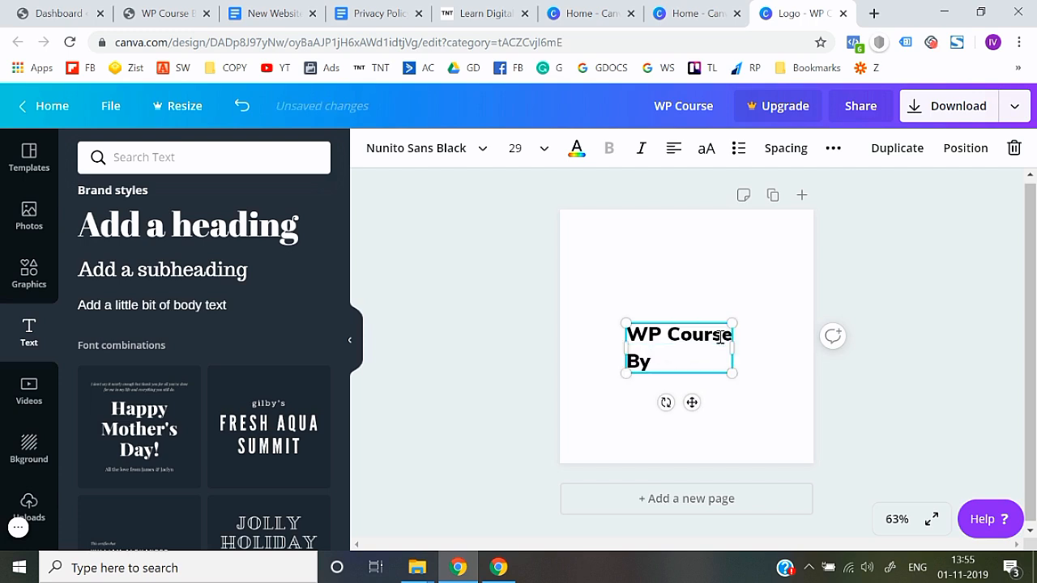
drag(737, 348, 761, 345)
drag(623, 348, 665, 338)
click(480, 397)
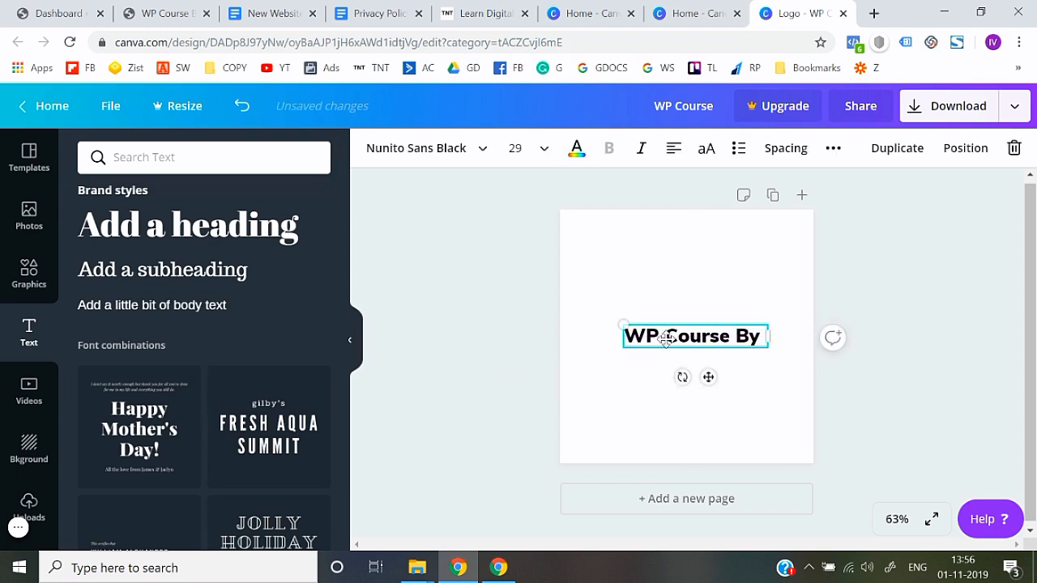
- Duplicate the "WP Course By" text, place the copy just below the original and replace its wording with the course author's first name
key(ctrl+d)
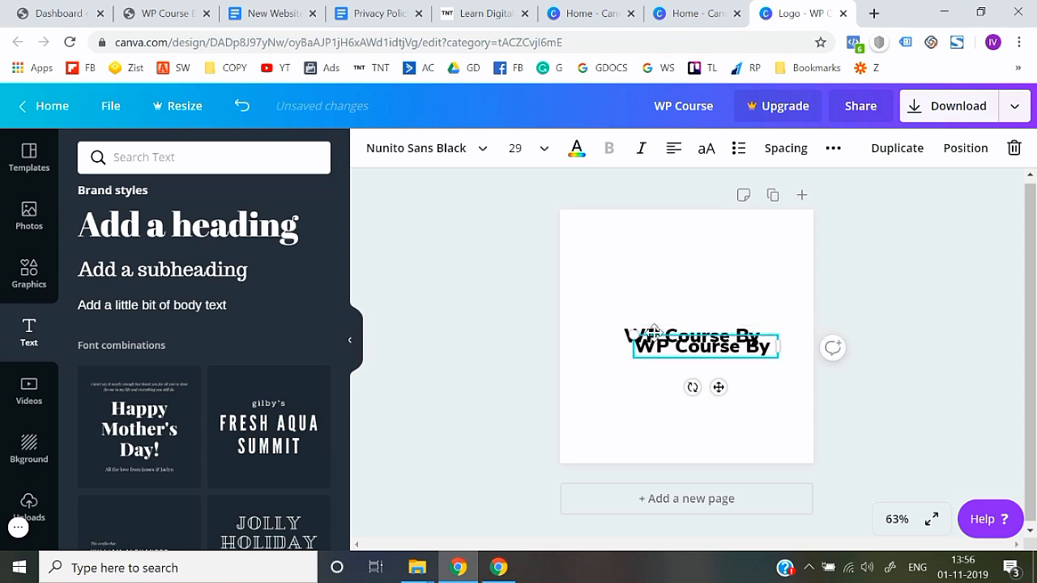
drag(661, 346, 657, 359)
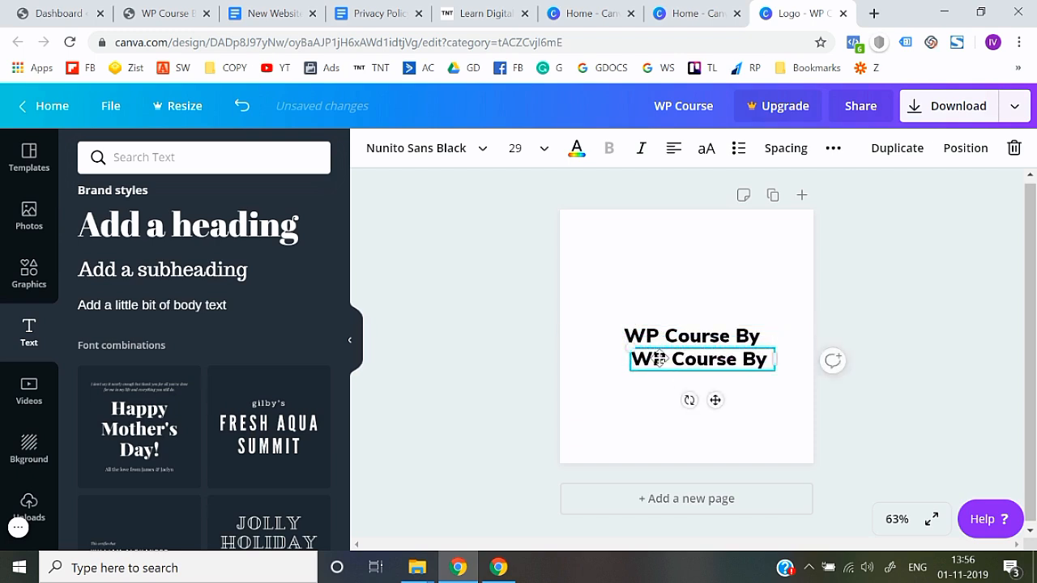
double_click(661, 359)
double_click(661, 359)
key(ctrl+a)
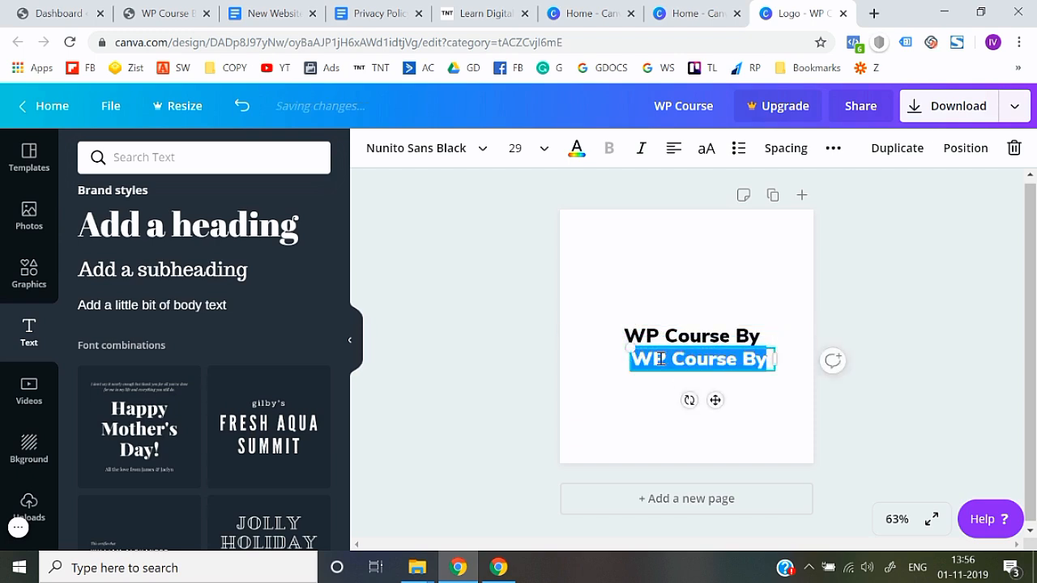
text(Deepak)
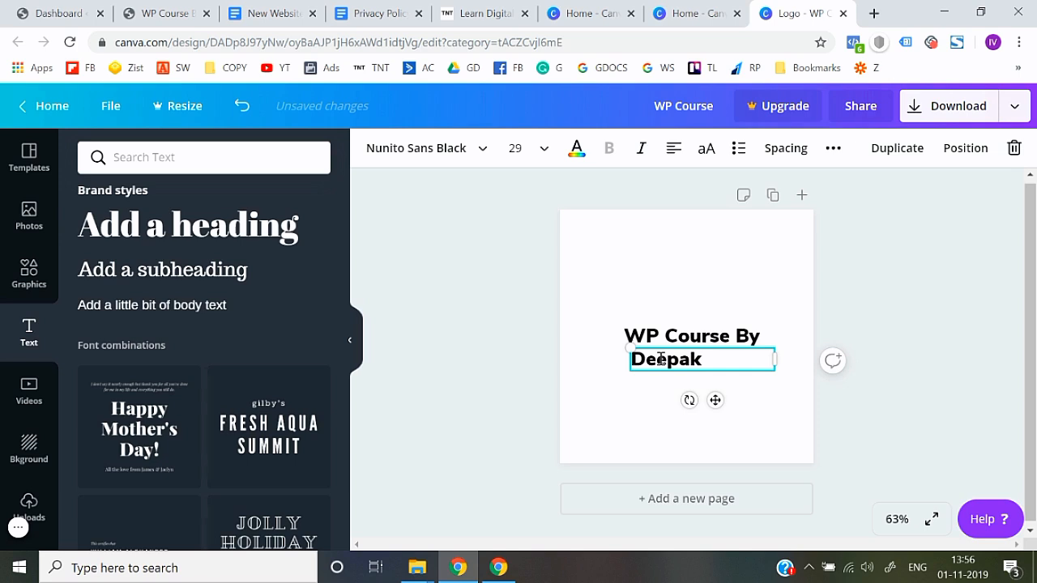
- Browse the English fonts and try Beach Resort on the name line below "WP Course By"
click(479, 154)
text(nuni)
scroll(243, 383, down, 5)
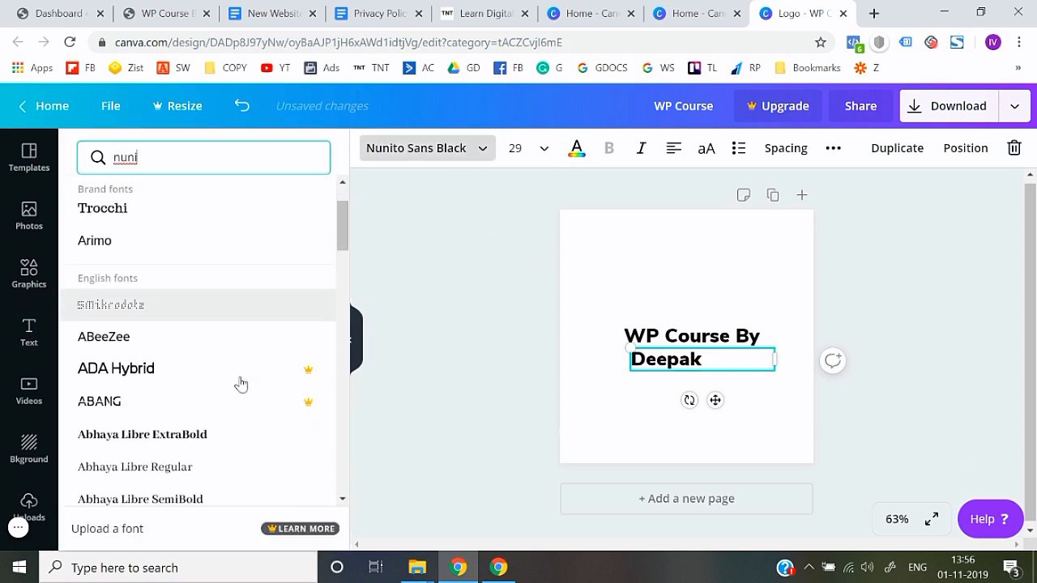
scroll(242, 383, down, 2)
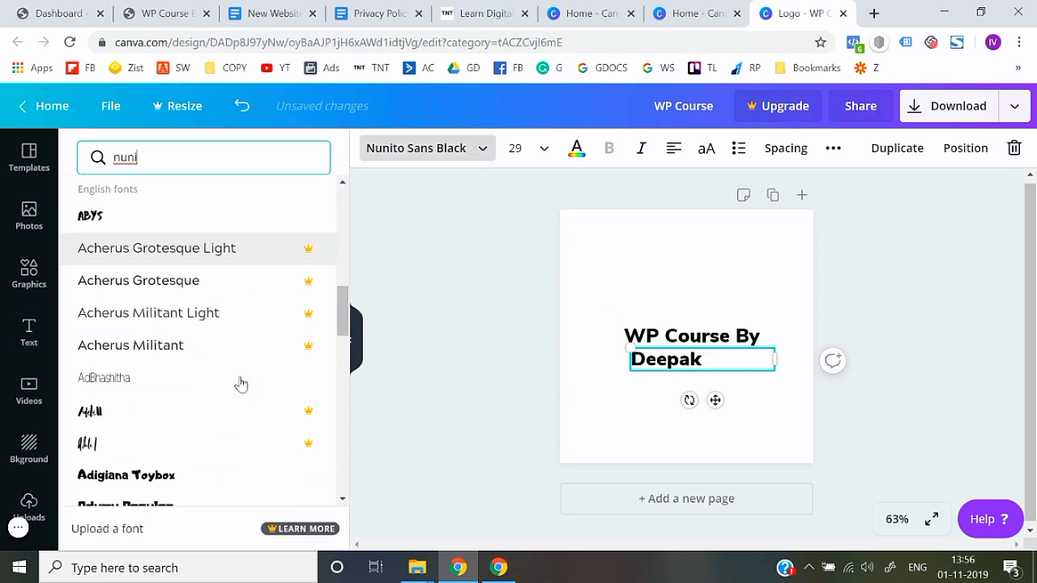
scroll(242, 384, down, 2)
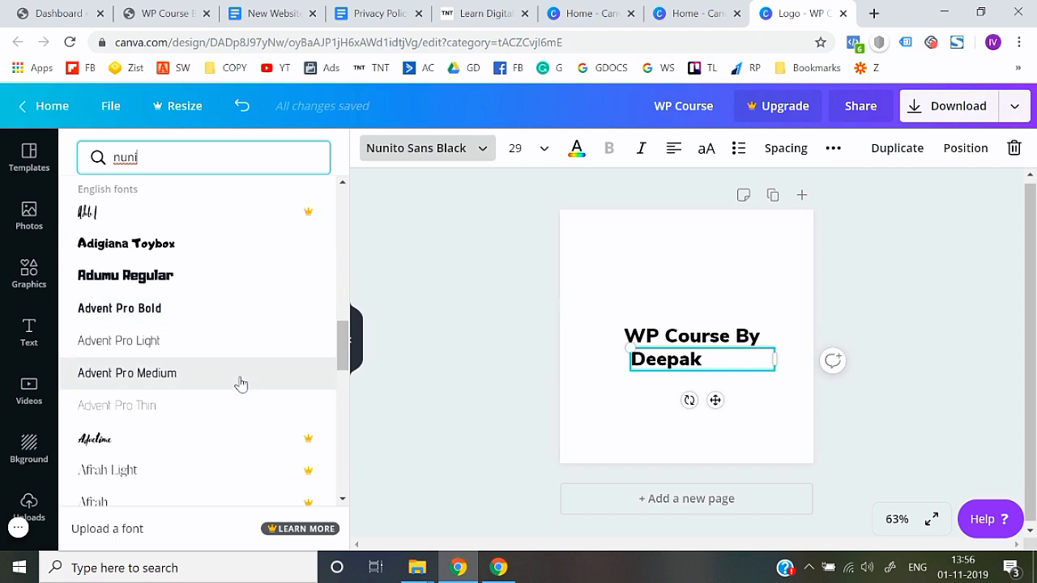
scroll(242, 384, down, 3)
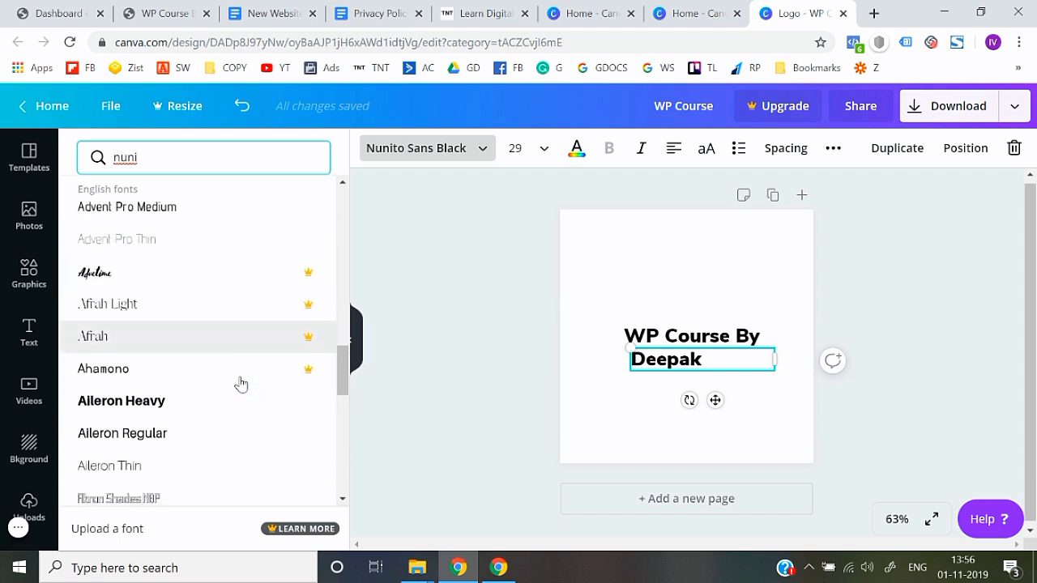
scroll(241, 384, down, 4)
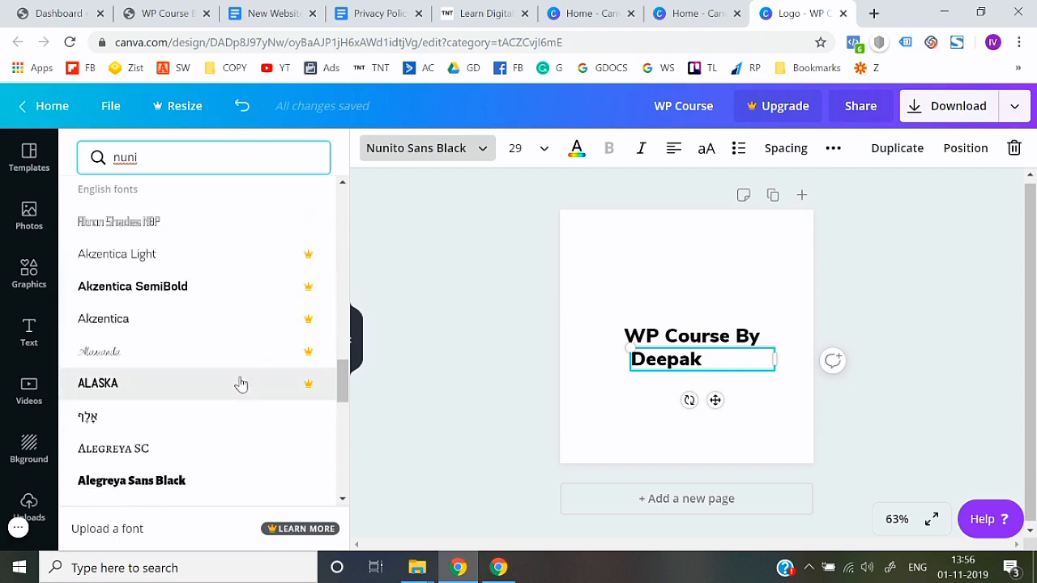
scroll(241, 384, down, 5)
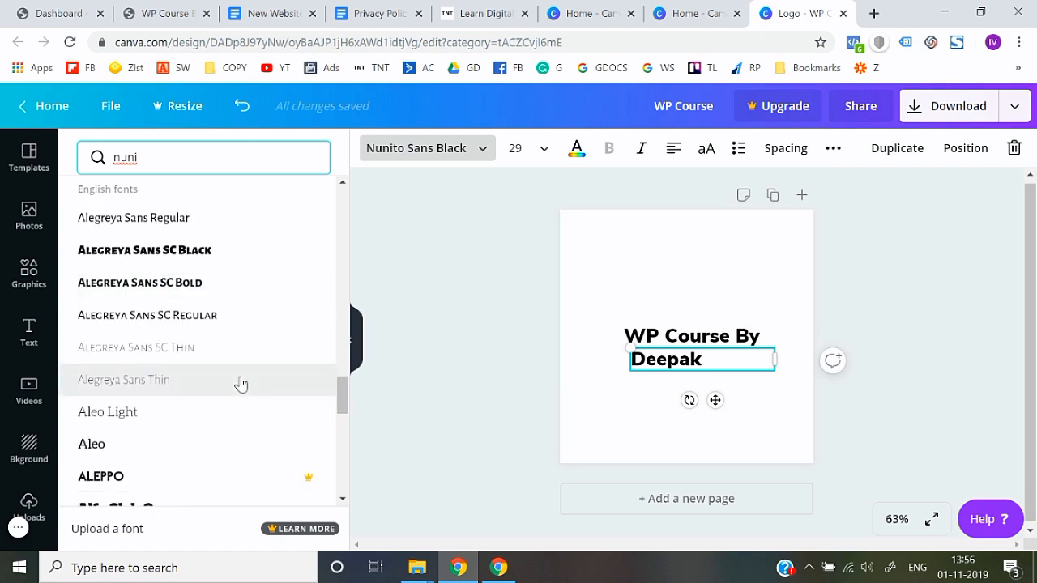
scroll(242, 384, down, 4)
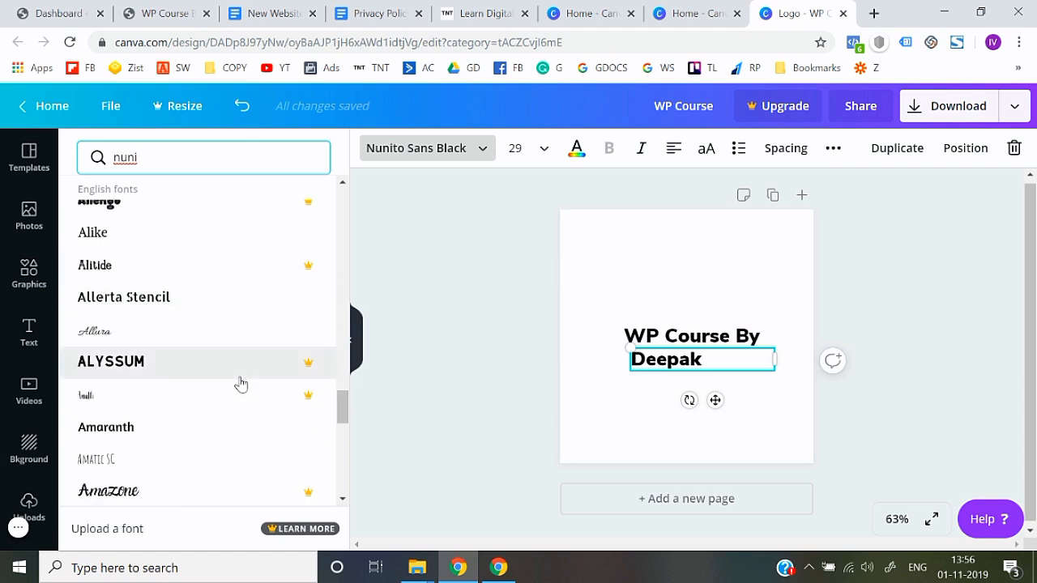
scroll(241, 383, down, 2)
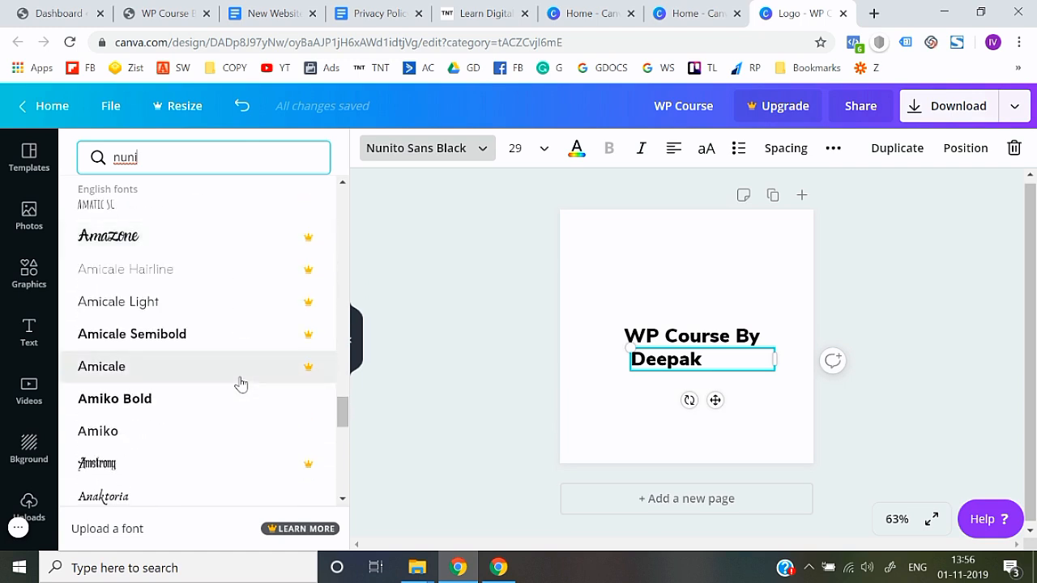
scroll(241, 384, down, 3)
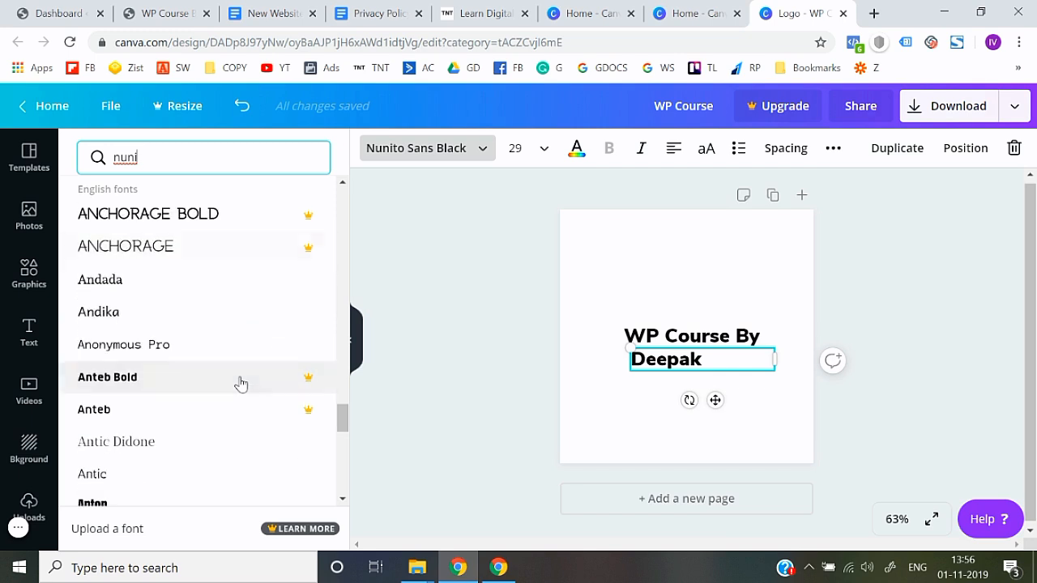
scroll(242, 384, down, 4)
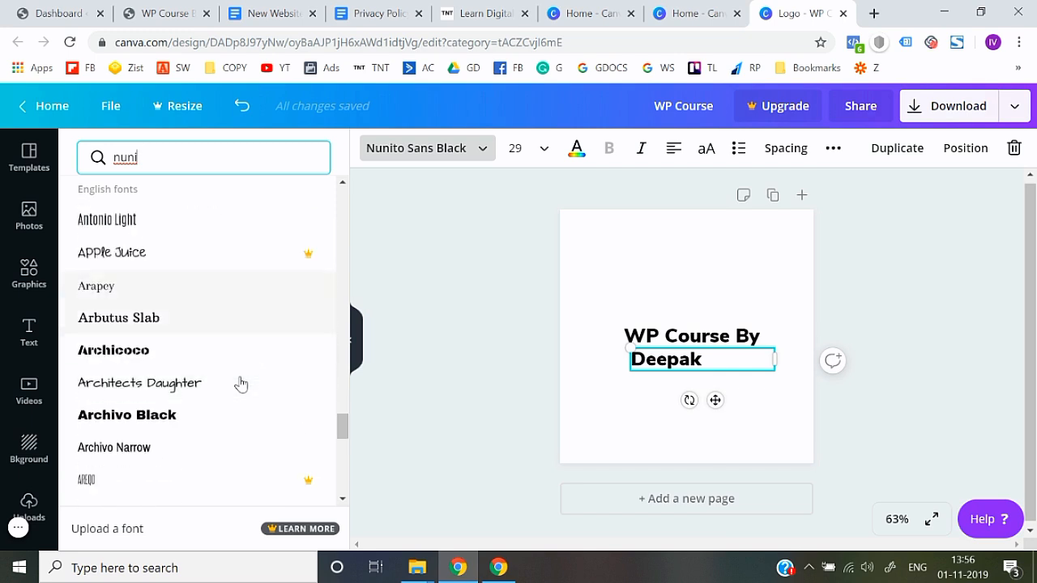
scroll(241, 384, down, 5)
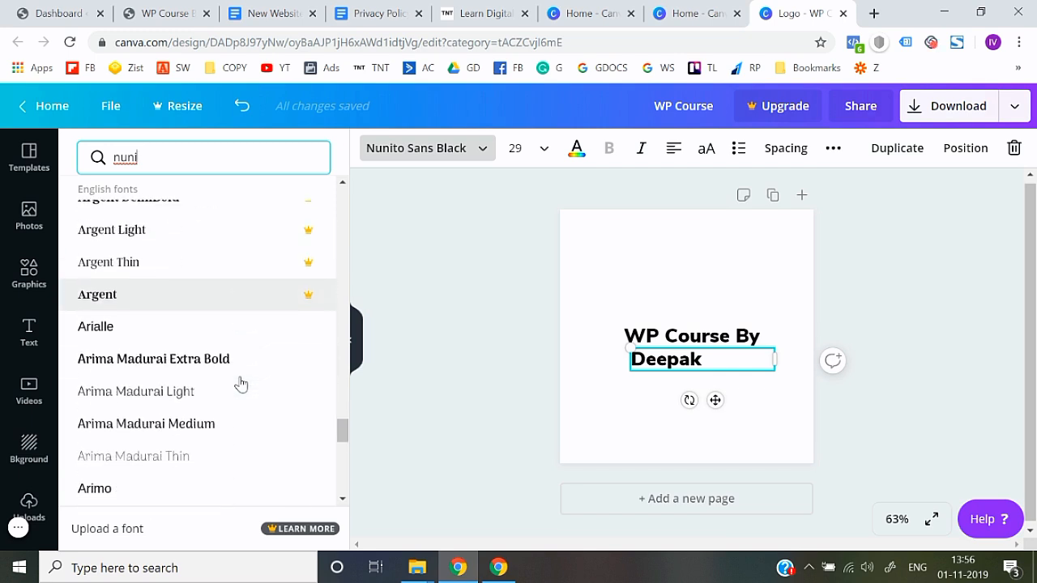
scroll(242, 384, down, 6)
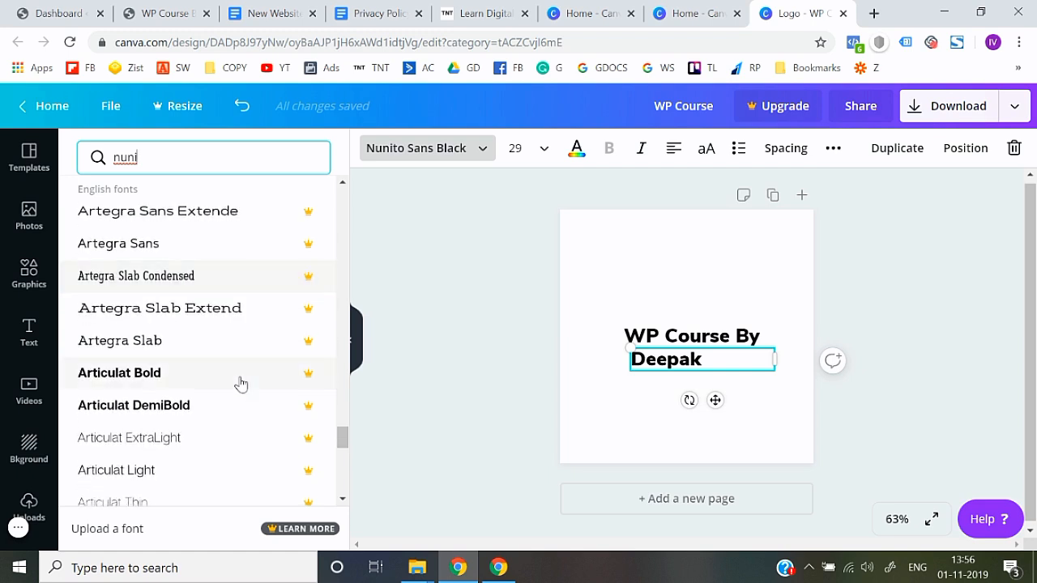
scroll(242, 384, down, 1)
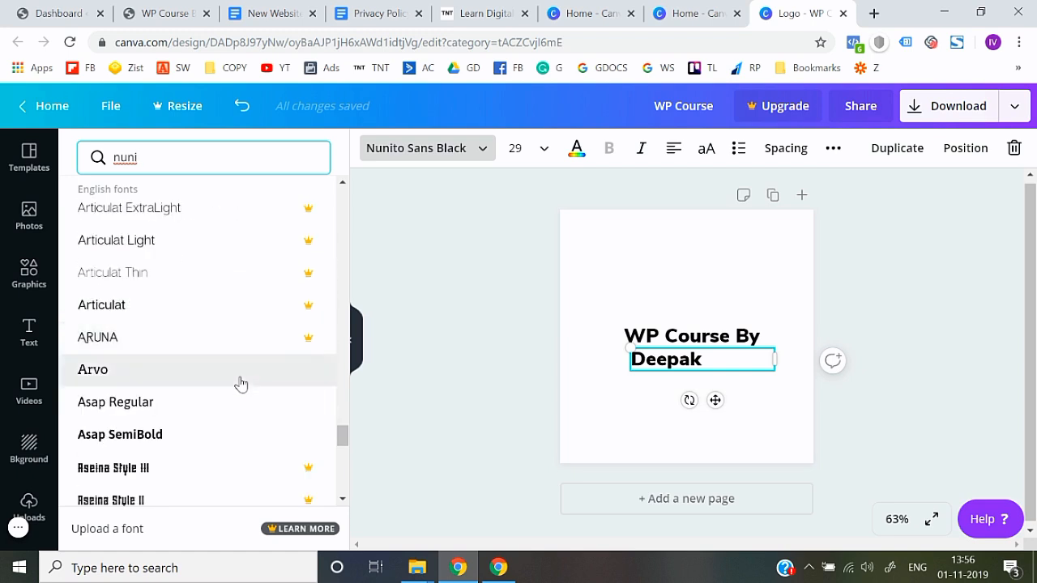
scroll(241, 384, down, 7)
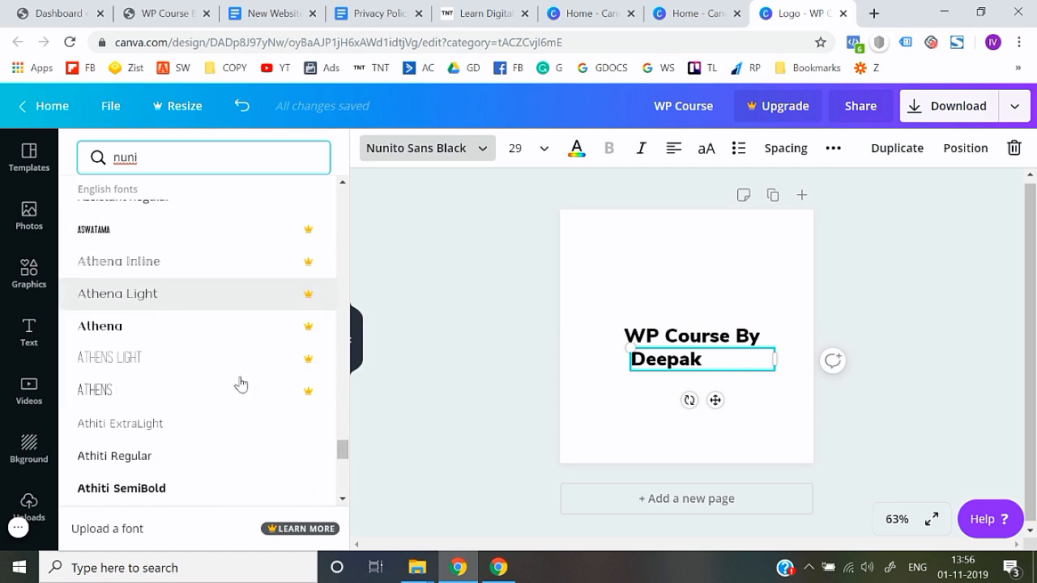
scroll(241, 384, down, 3)
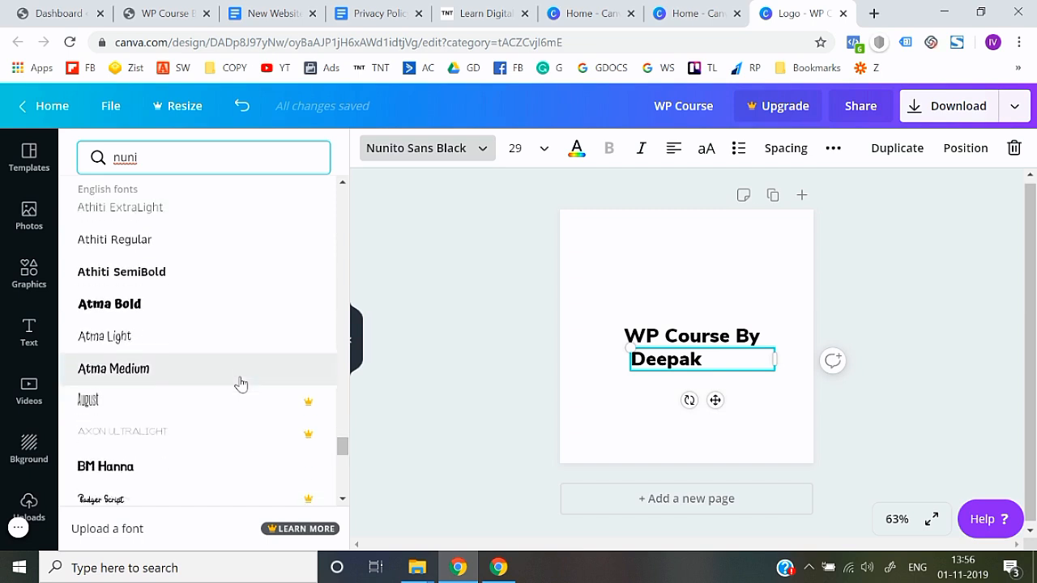
scroll(242, 384, down, 2)
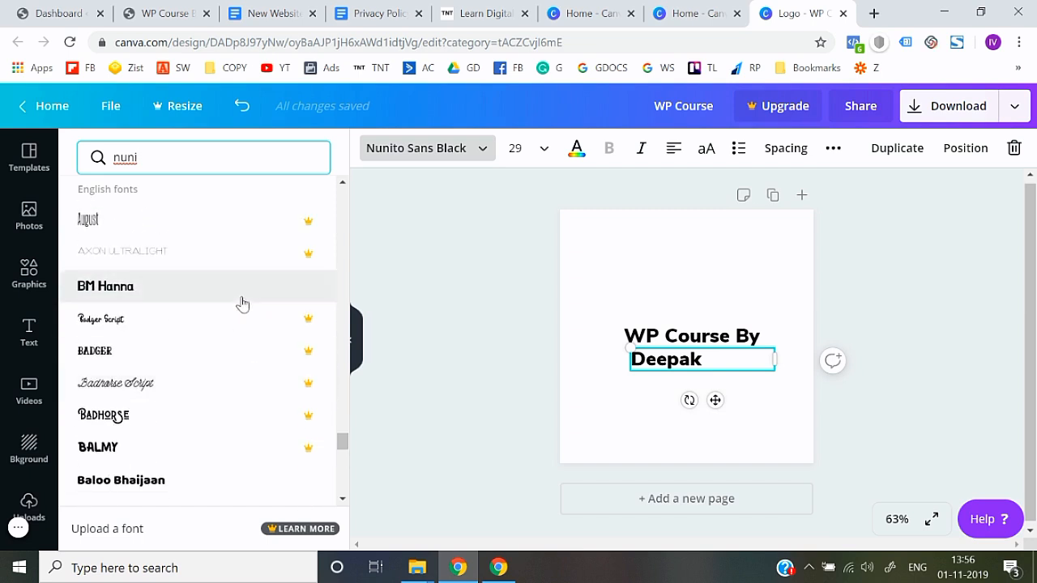
scroll(227, 329, down, 3)
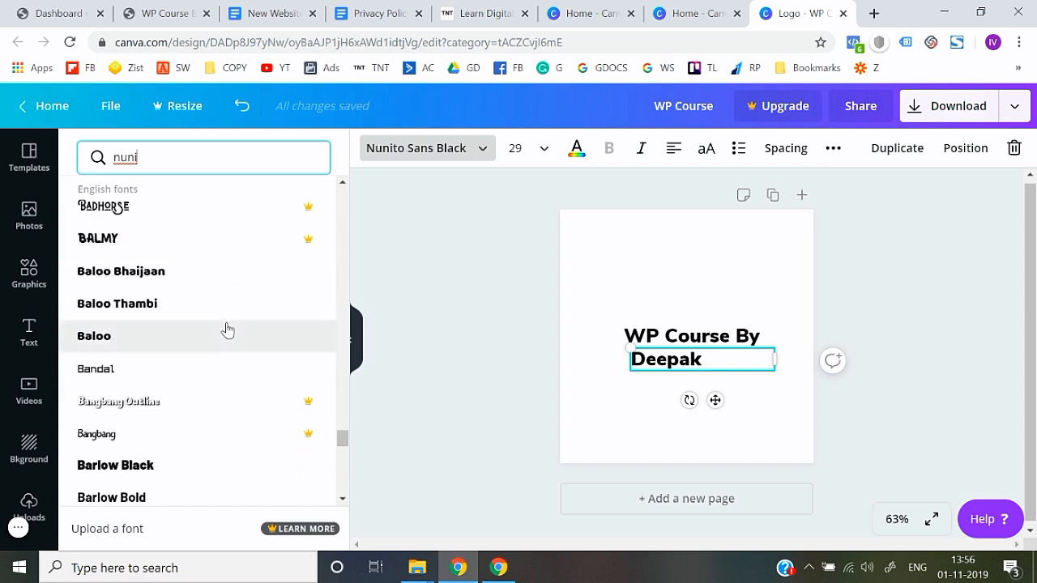
scroll(208, 364, down, 3)
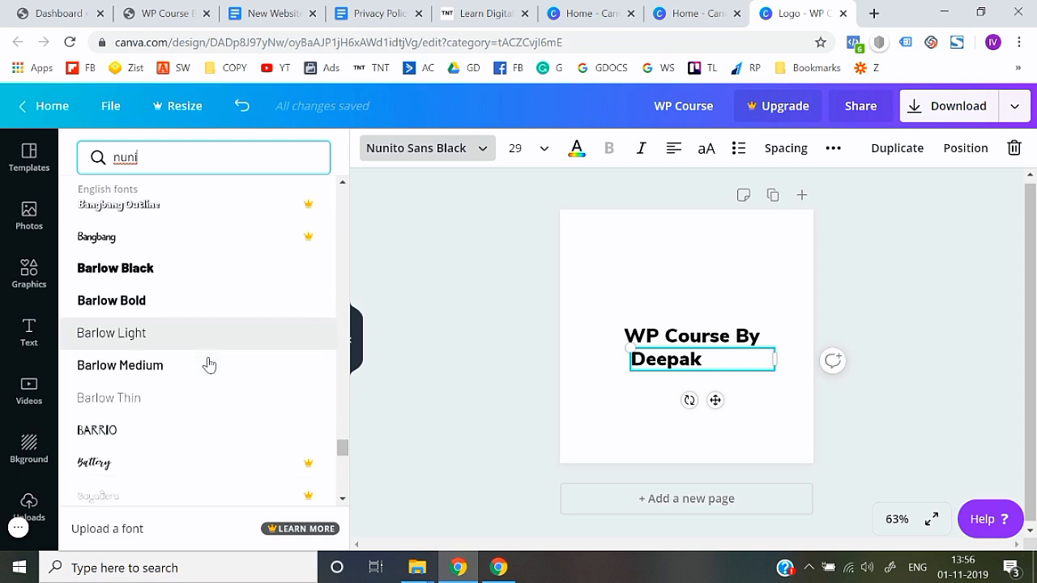
scroll(162, 437, down, 2)
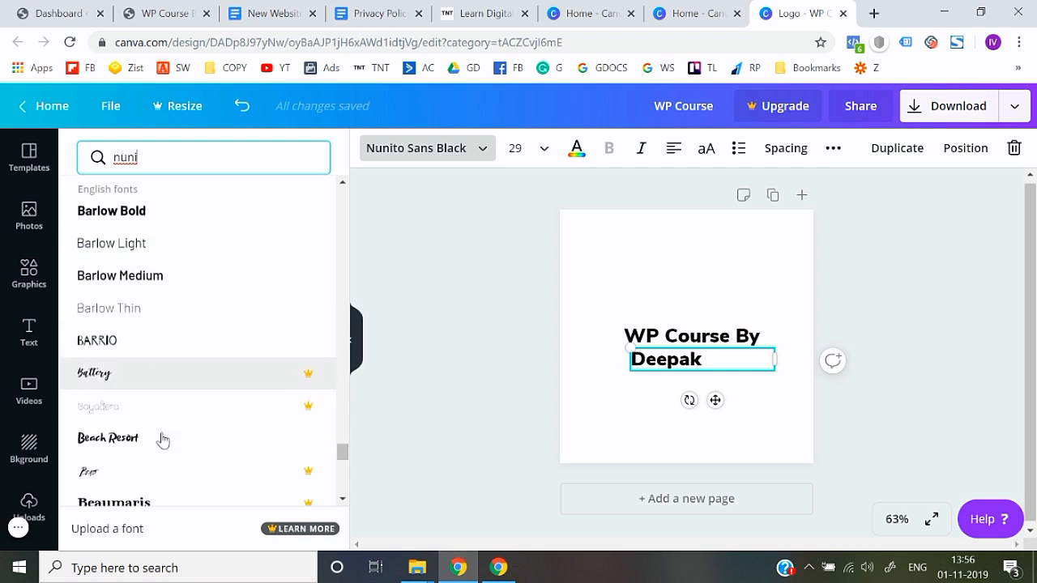
scroll(142, 460, down, 1)
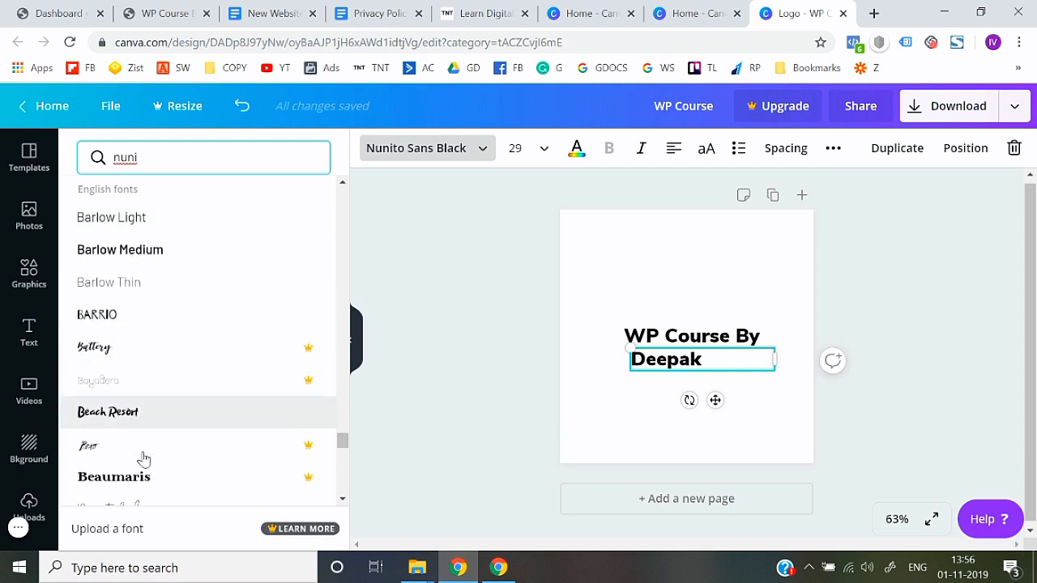
click(172, 422)
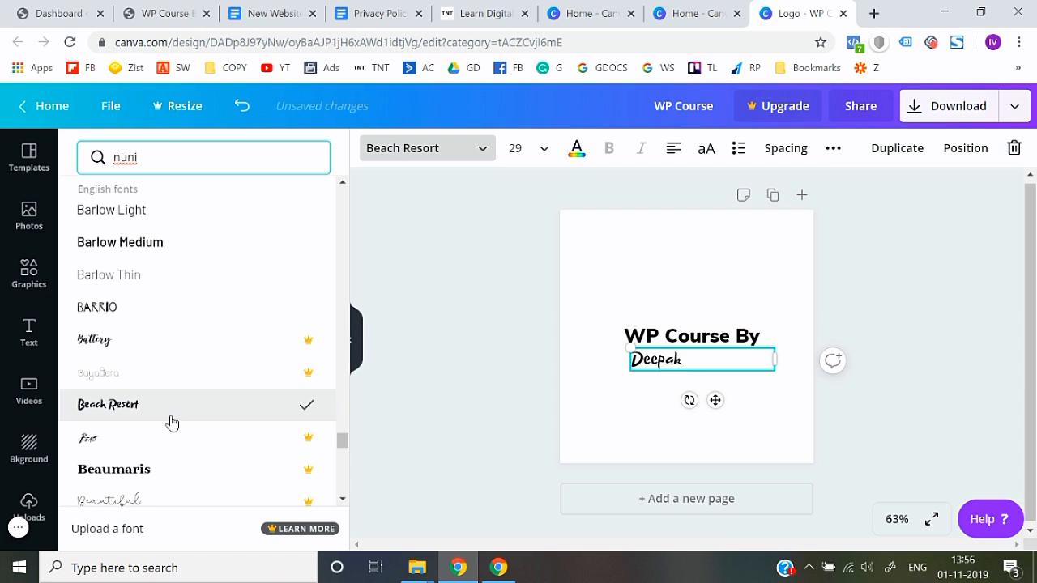
- Change the font of the name line below "WP Course By" to Belleza
scroll(172, 422, down, 6)
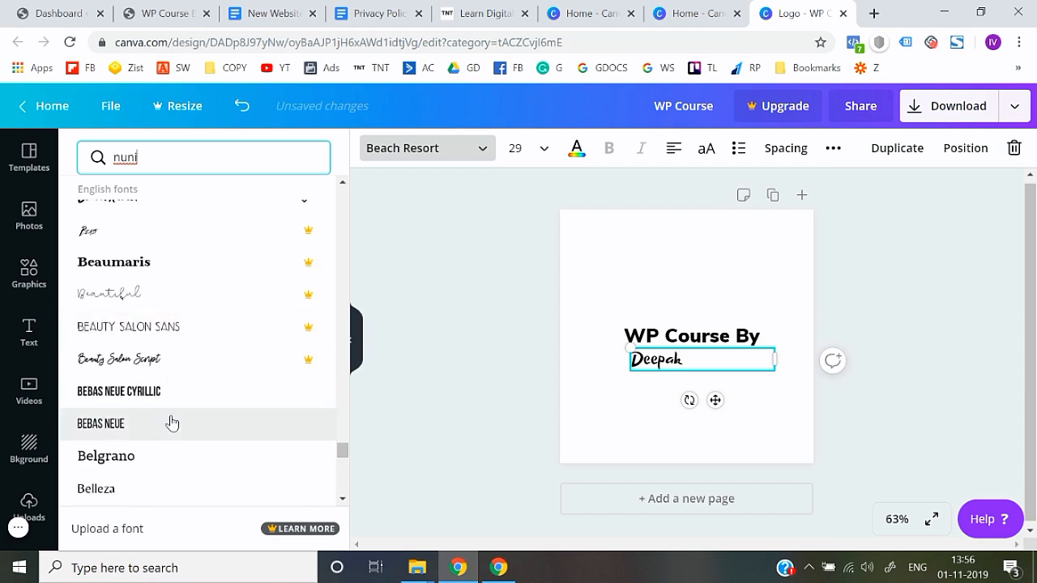
scroll(171, 422, down, 5)
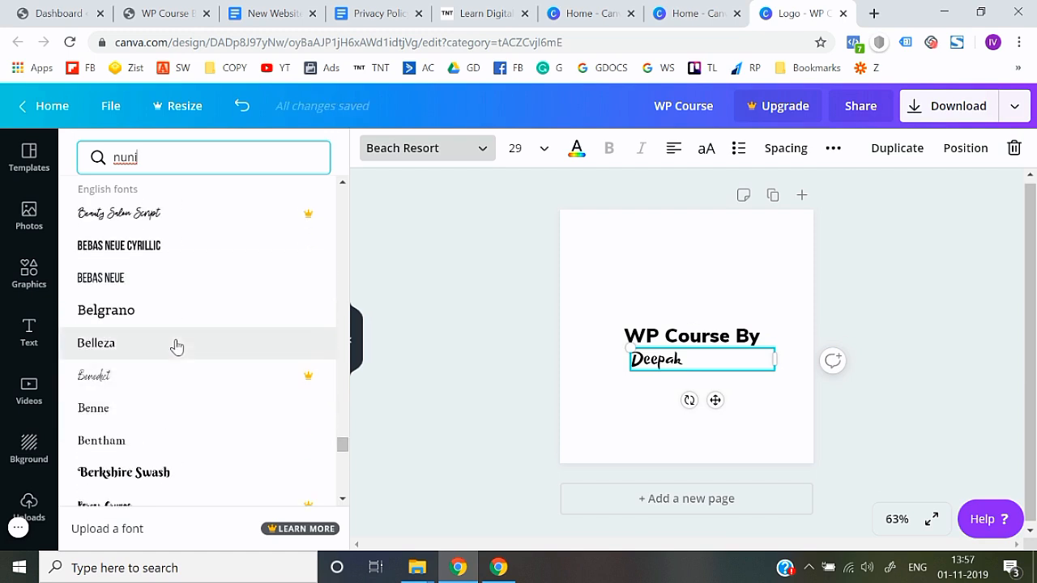
scroll(176, 347, down, 15)
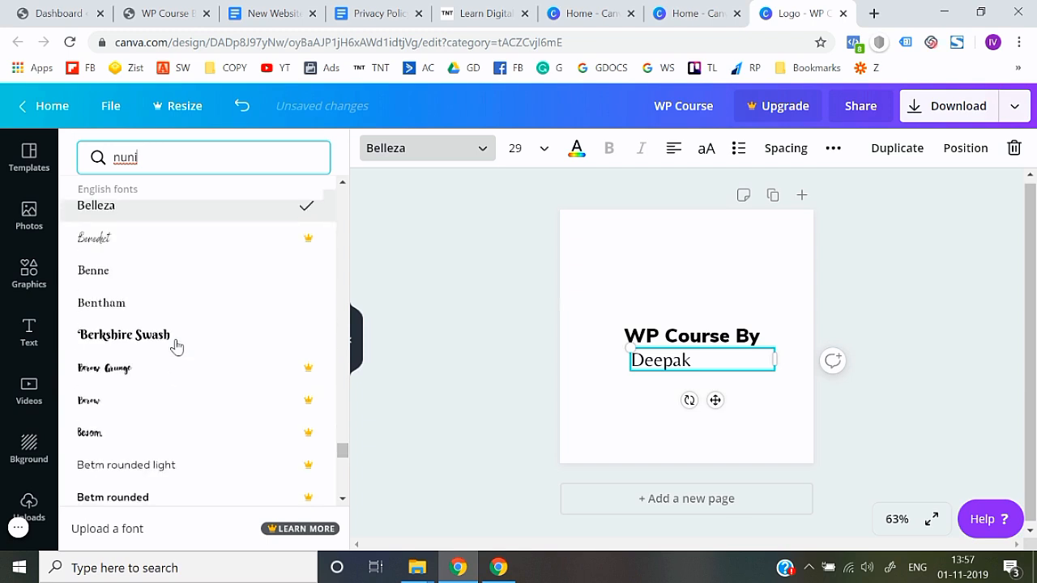
- Browse further through the English fonts, trying Bhavuka and Cagliostro on the name line below "WP Course By"
scroll(176, 346, down, 1)
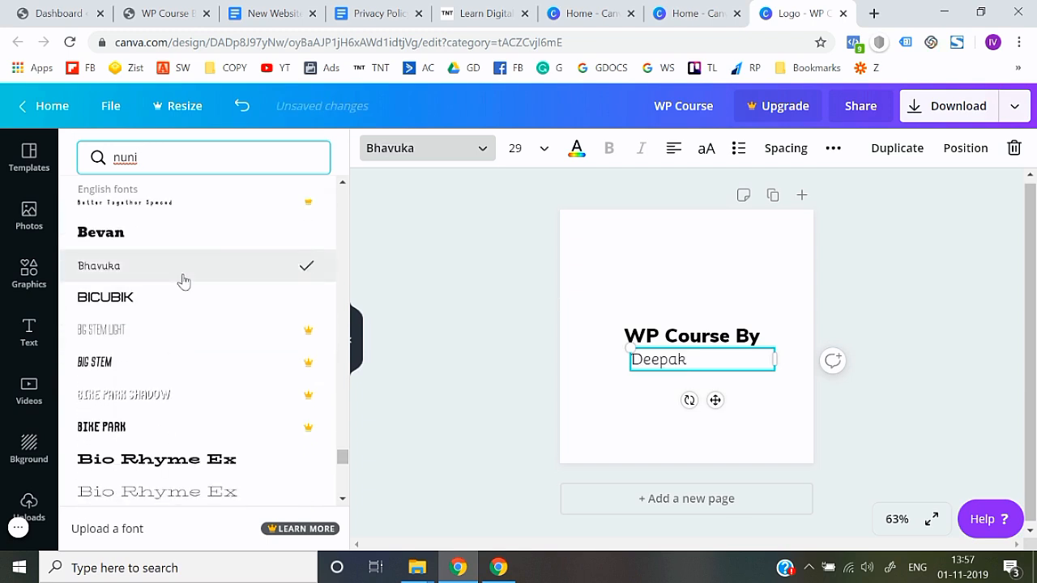
scroll(183, 280, down, 5)
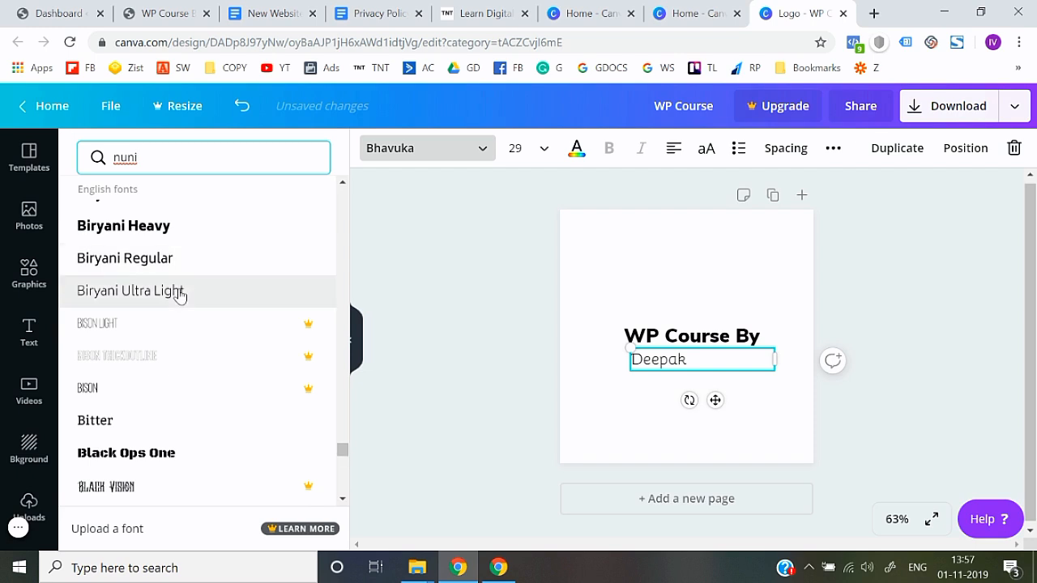
scroll(180, 295, down, 10)
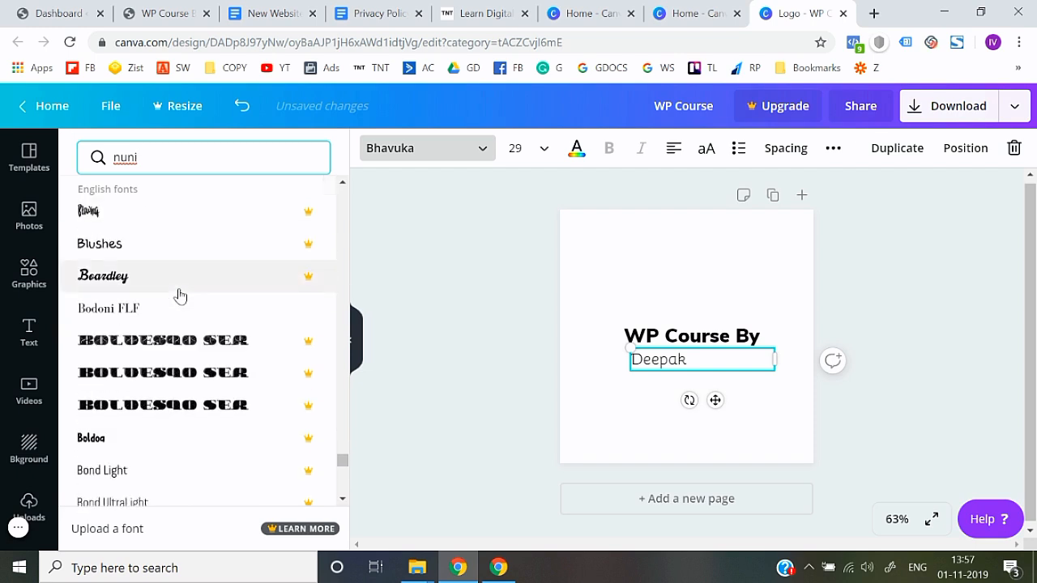
scroll(180, 294, up, 1)
scroll(180, 295, down, 6)
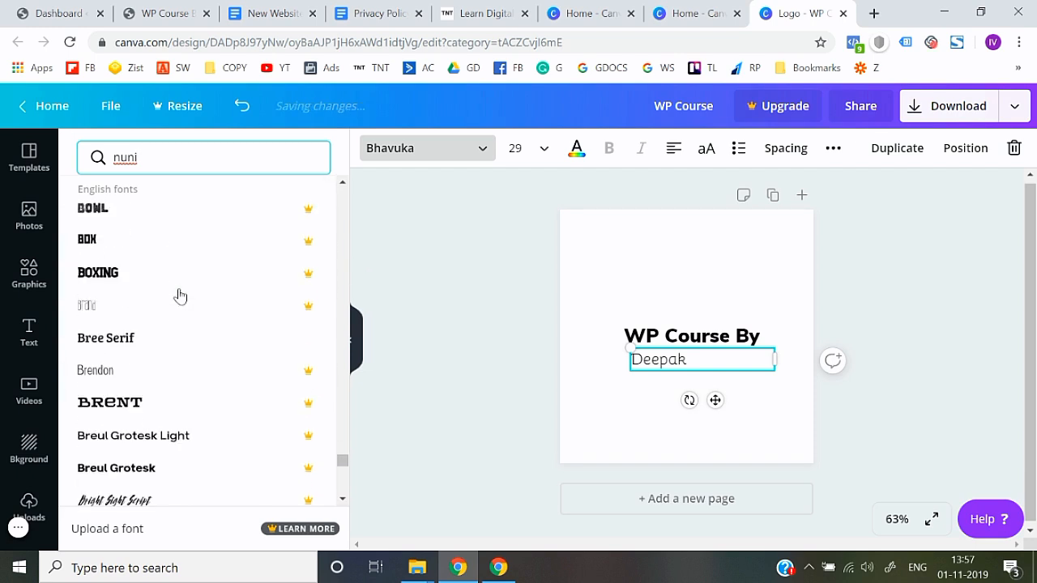
scroll(180, 295, down, 6)
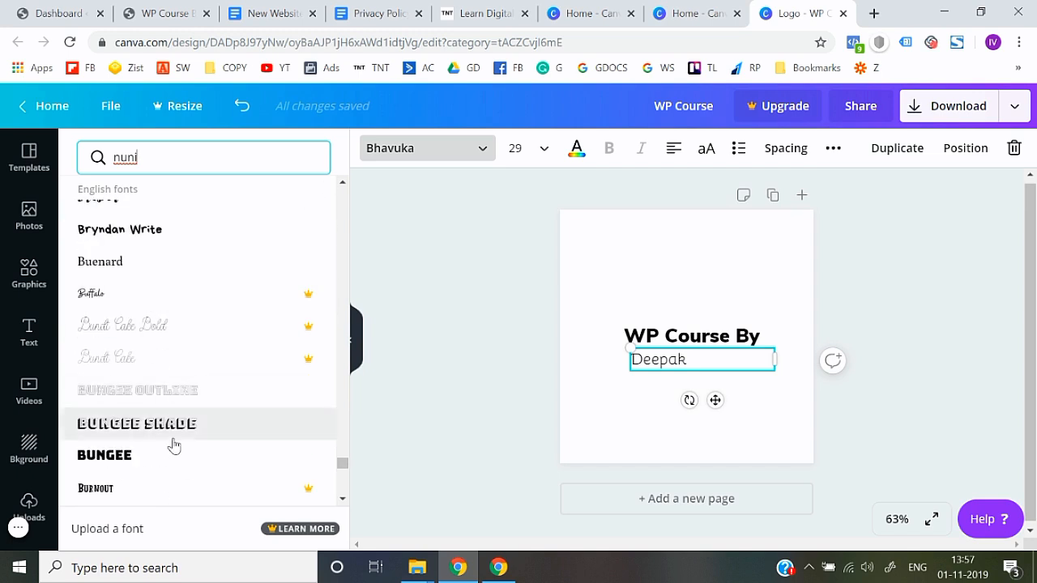
scroll(173, 442, down, 10)
scroll(173, 445, down, 3)
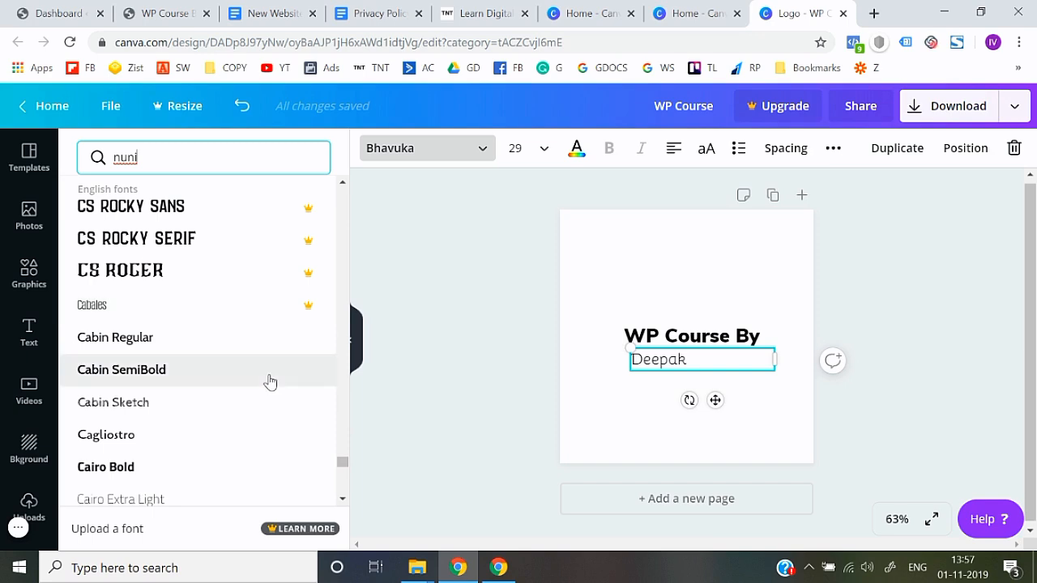
scroll(225, 373, down, 2)
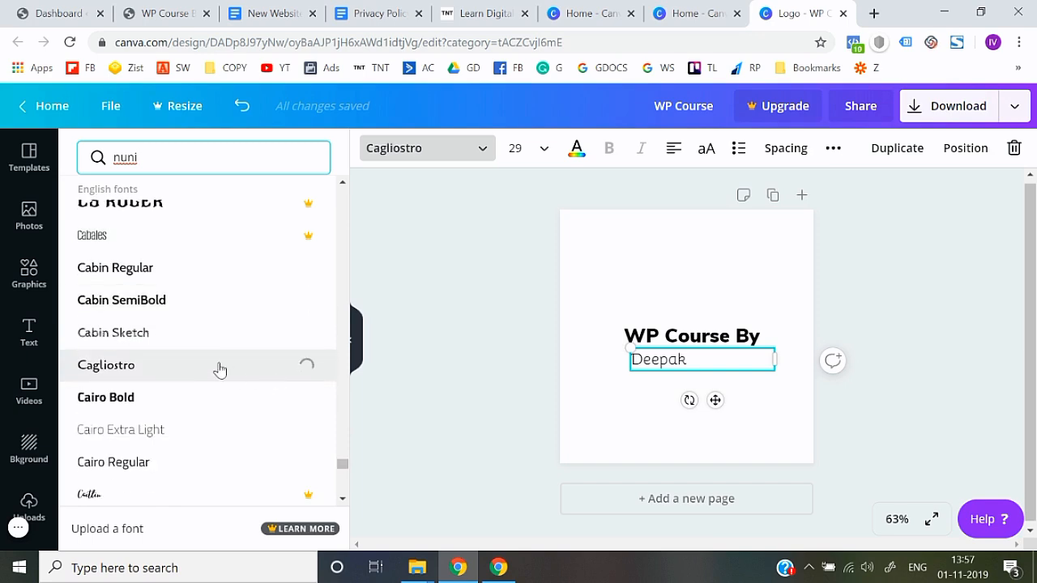
- Set the font of the name line below "WP Course By" to Chewy
scroll(219, 369, down, 2)
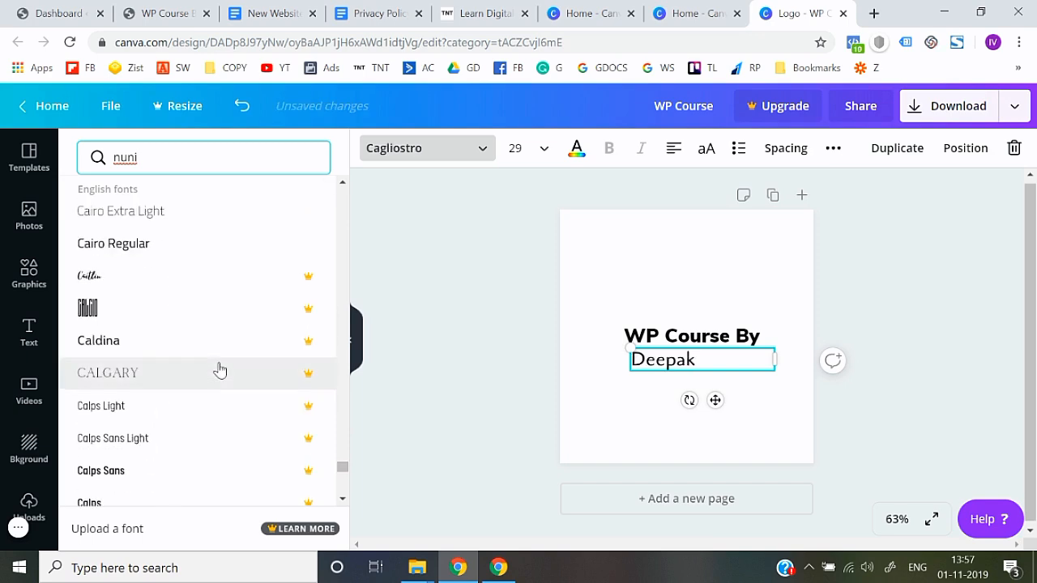
scroll(215, 292, up, 10)
scroll(216, 291, up, 15)
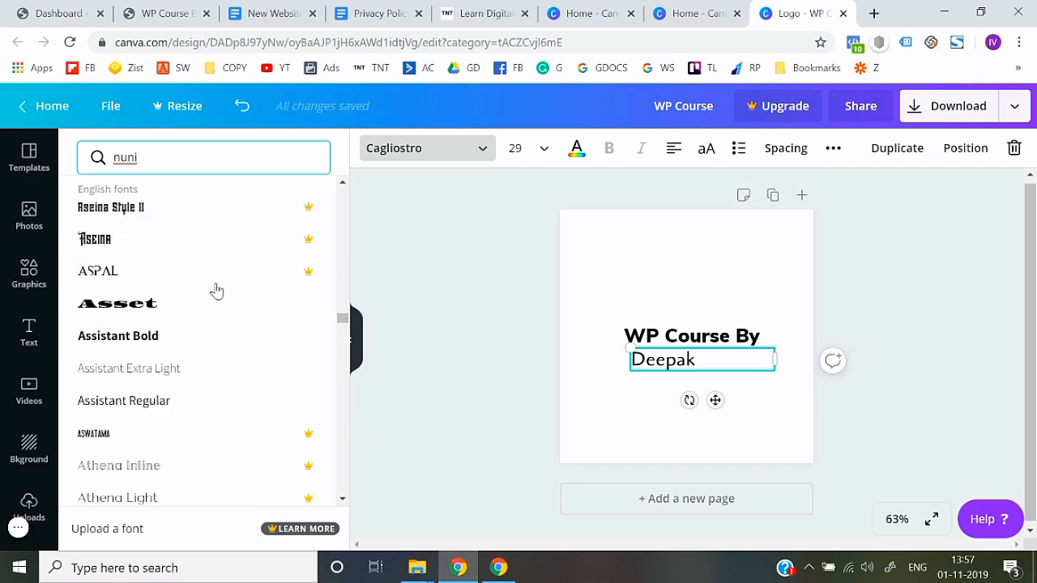
drag(344, 277, 359, 165)
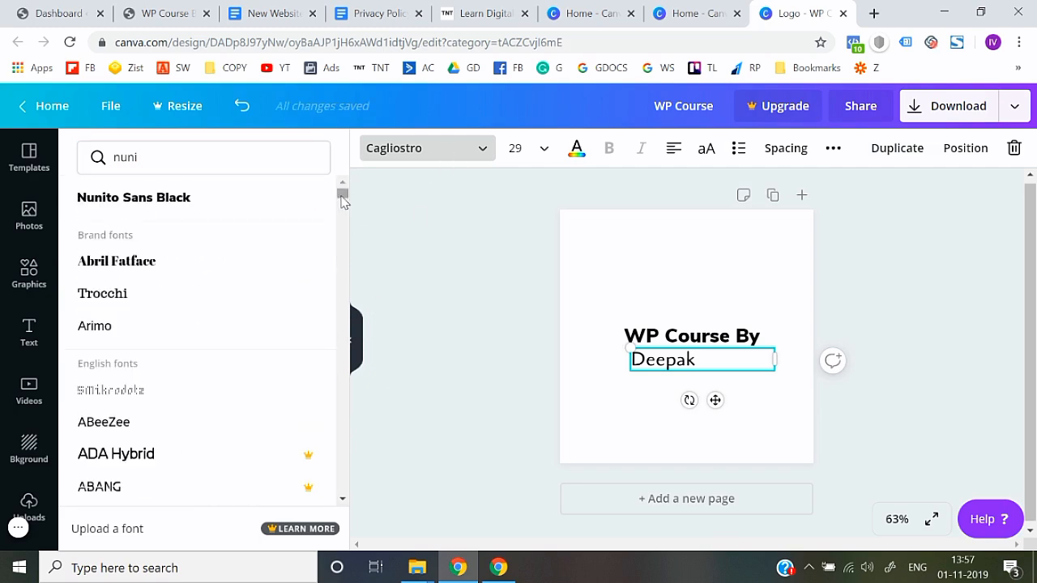
drag(342, 200, 344, 471)
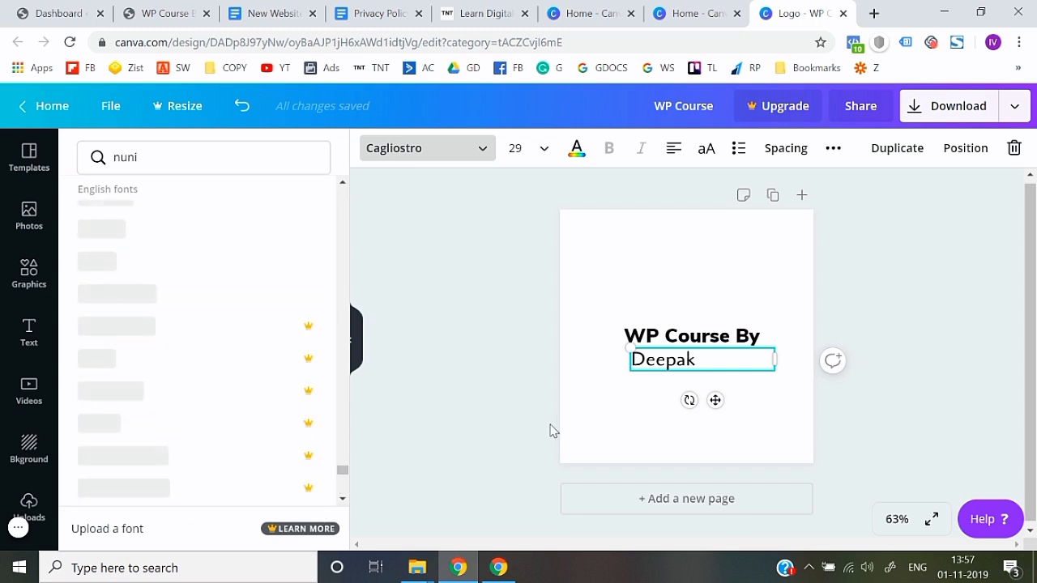
scroll(229, 403, down, 2)
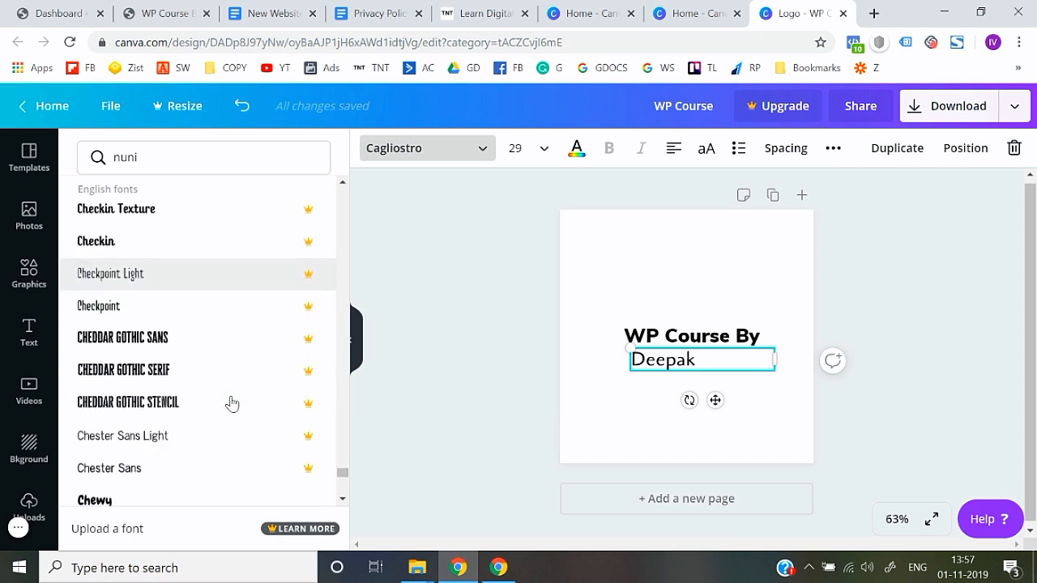
scroll(231, 403, down, 2)
scroll(232, 403, down, 1)
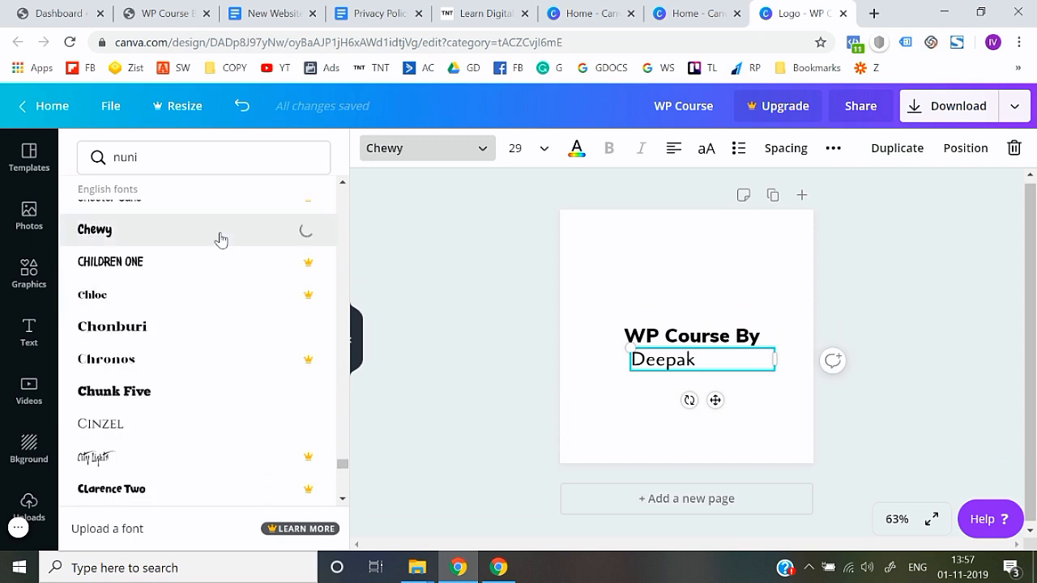
click(509, 387)
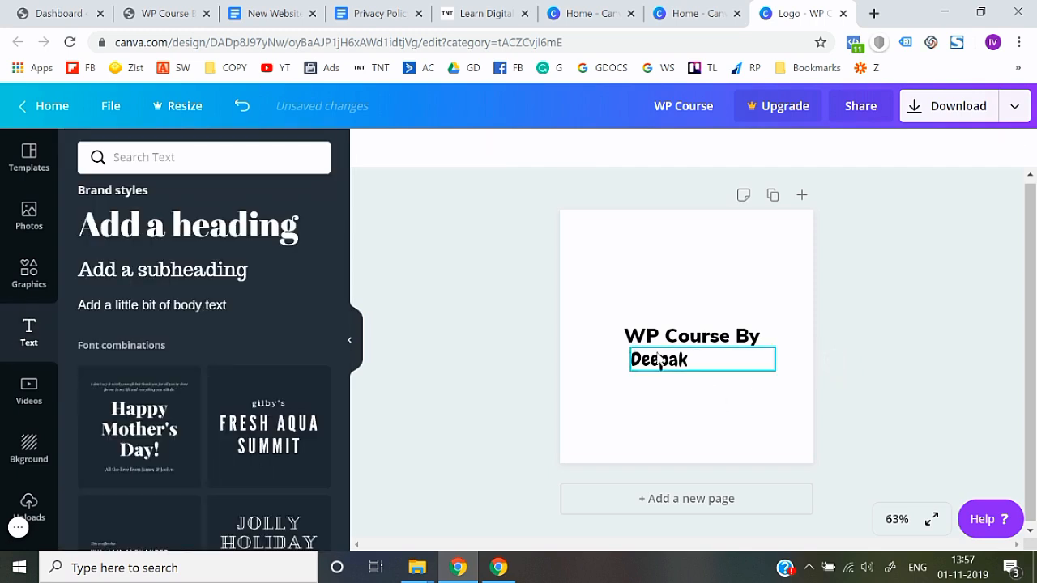
- Narrow the name line's text box to fit its word and align it centrally beneath "WP Course By"
drag(661, 362, 689, 362)
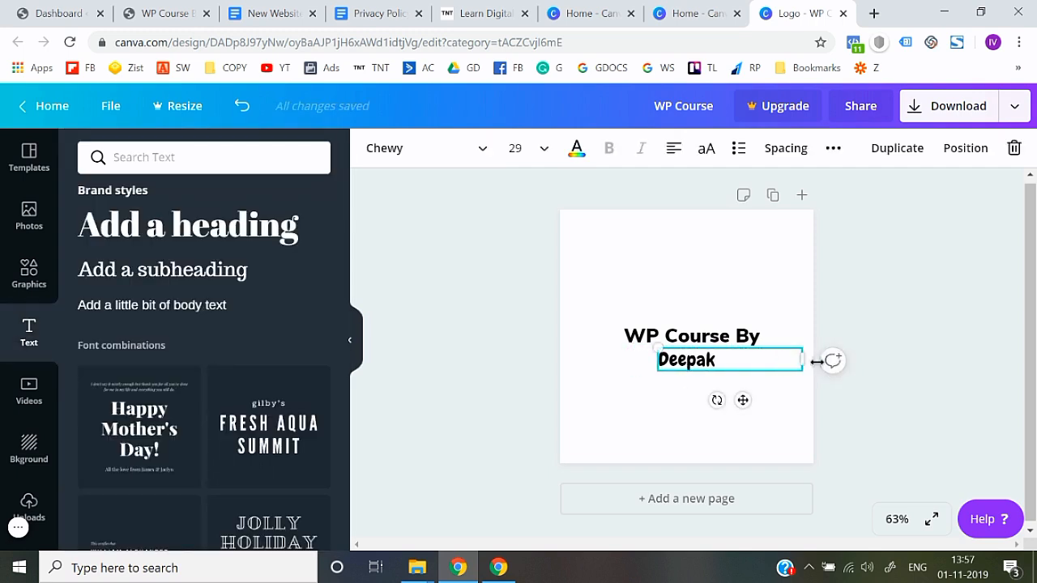
drag(805, 361, 697, 358)
click(489, 321)
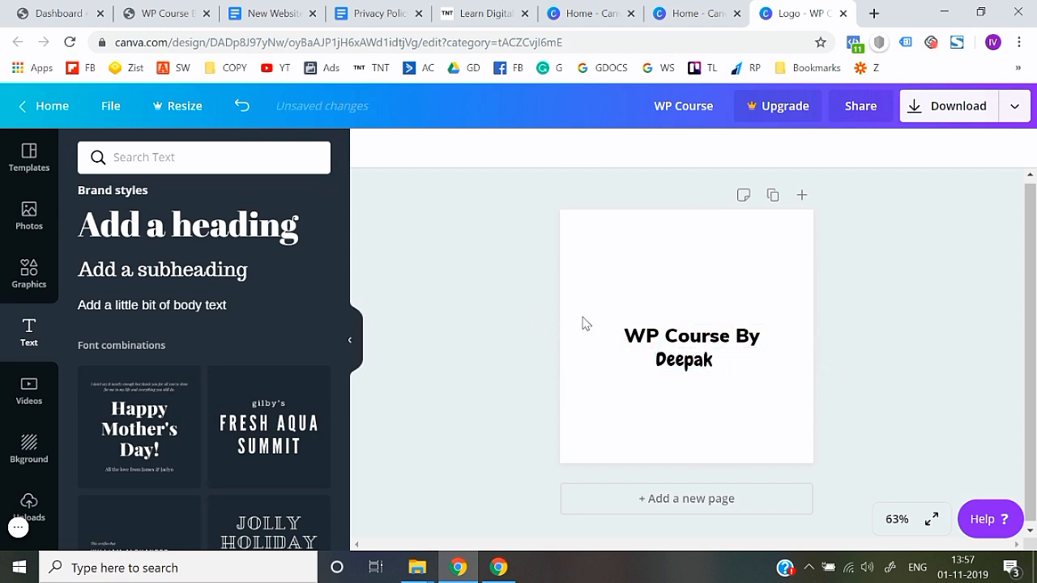
drag(621, 338, 690, 362)
click(673, 359)
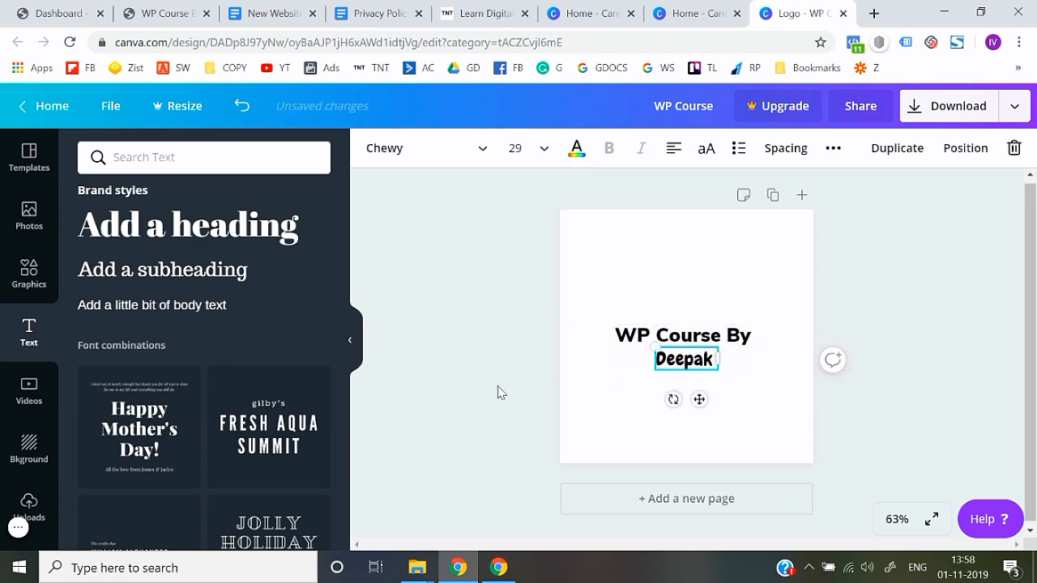
click(499, 393)
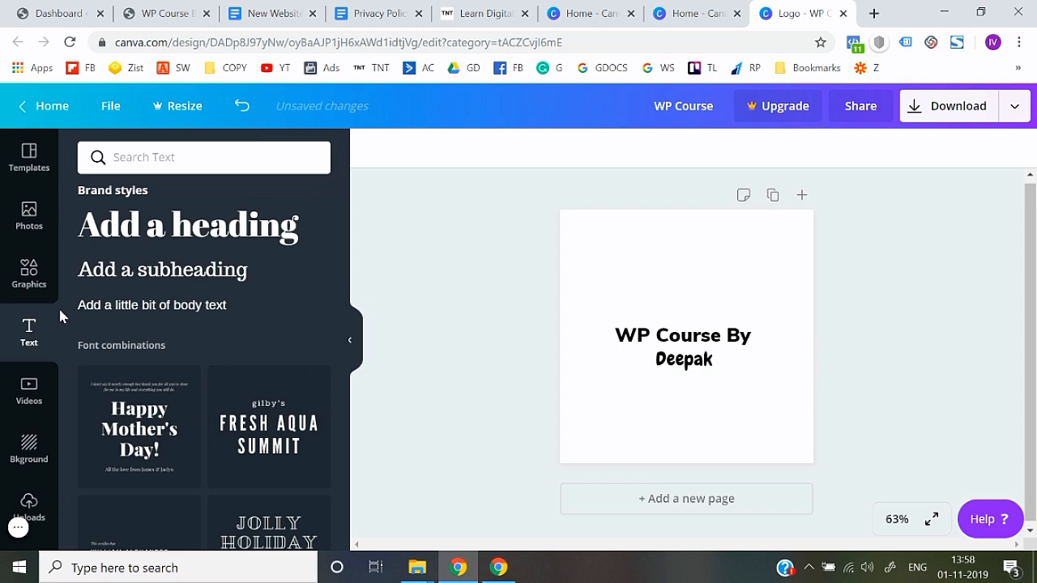
- Search the graphics library for "line"
click(34, 284)
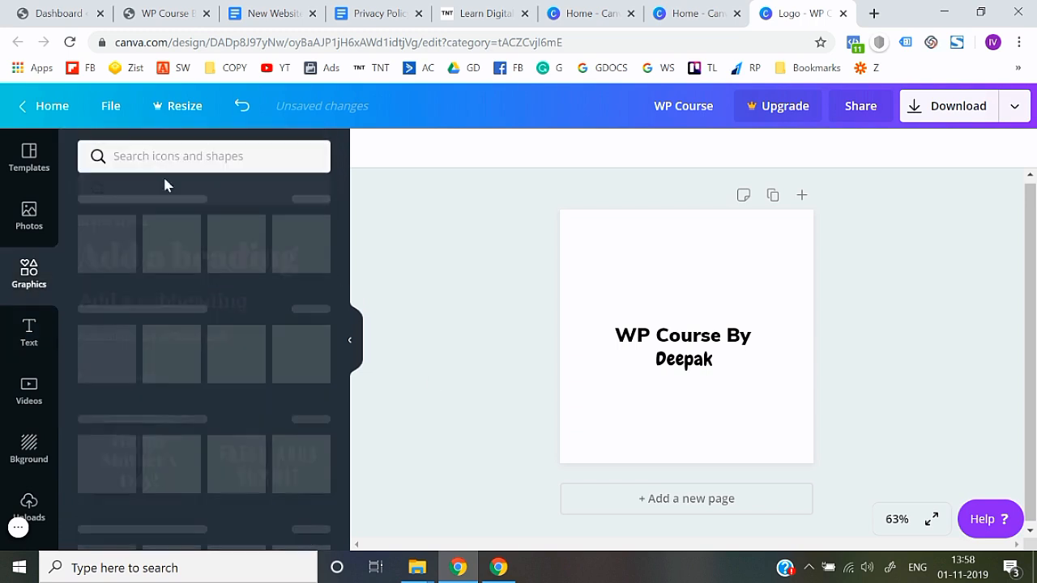
click(173, 162)
text(line)
key(Return)
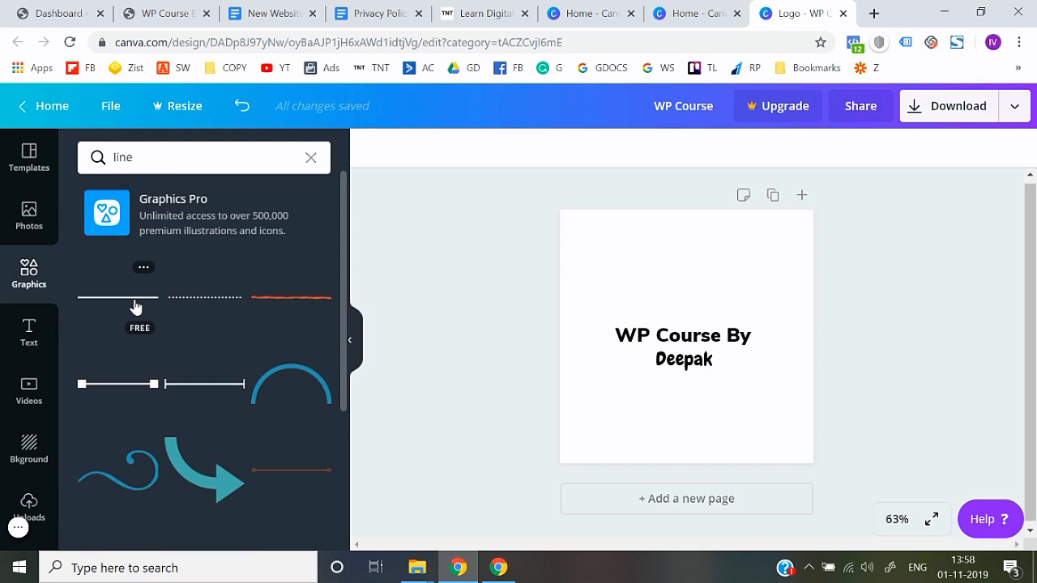
- Add the free plain solid line to the logo, place it just below the name line and colour it black
click(135, 306)
drag(608, 335, 608, 375)
click(374, 149)
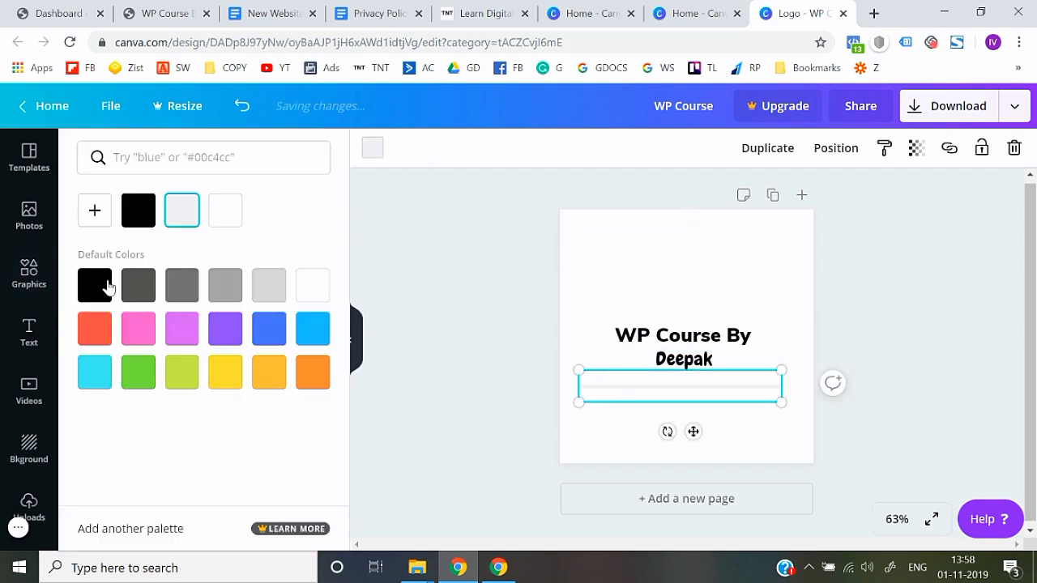
click(93, 283)
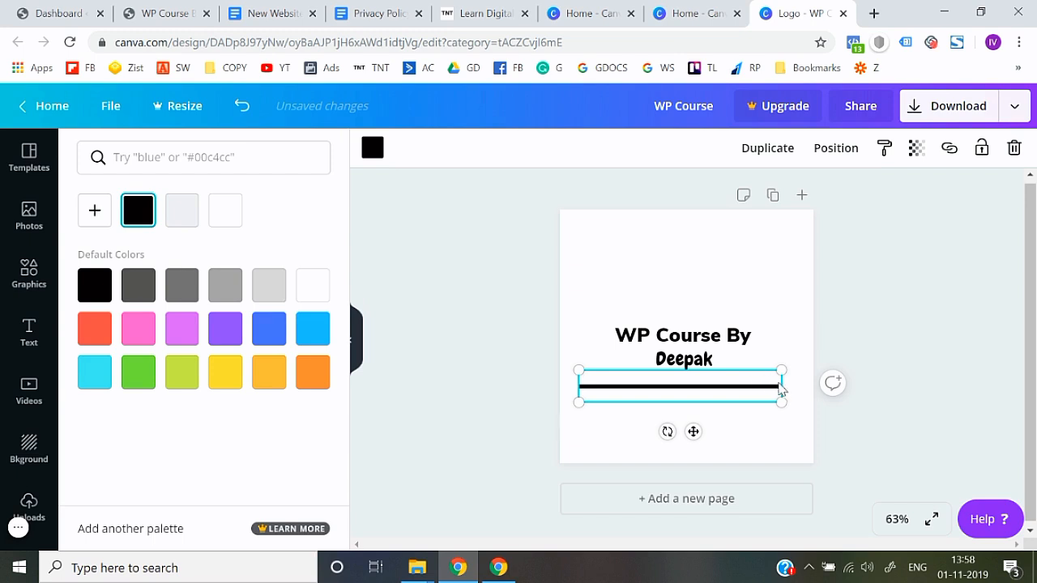
- Shrink the black line to a short thin stroke and place it directly to the left of the name line
drag(780, 402, 617, 359)
click(519, 370)
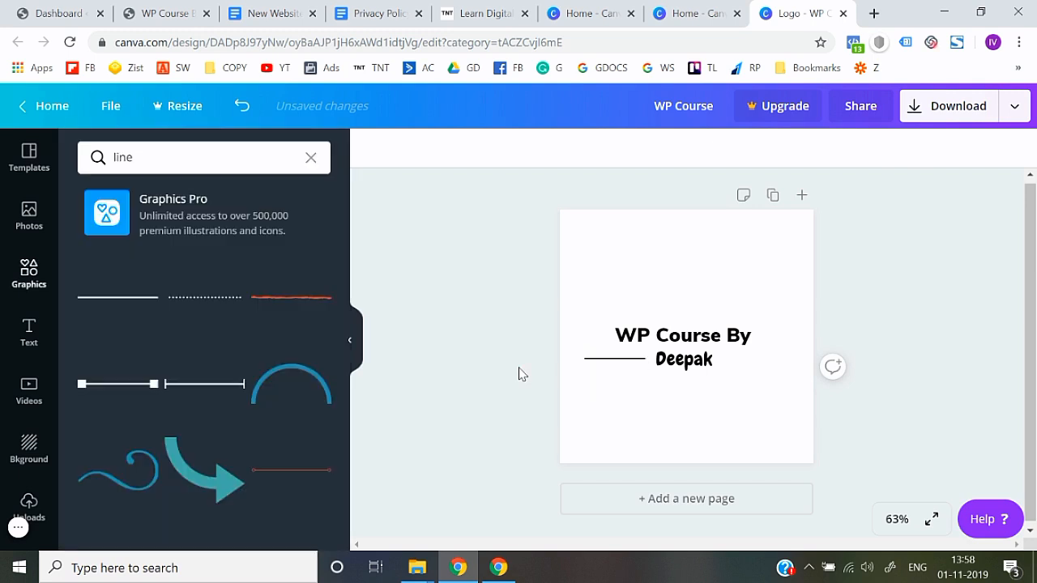
click(628, 359)
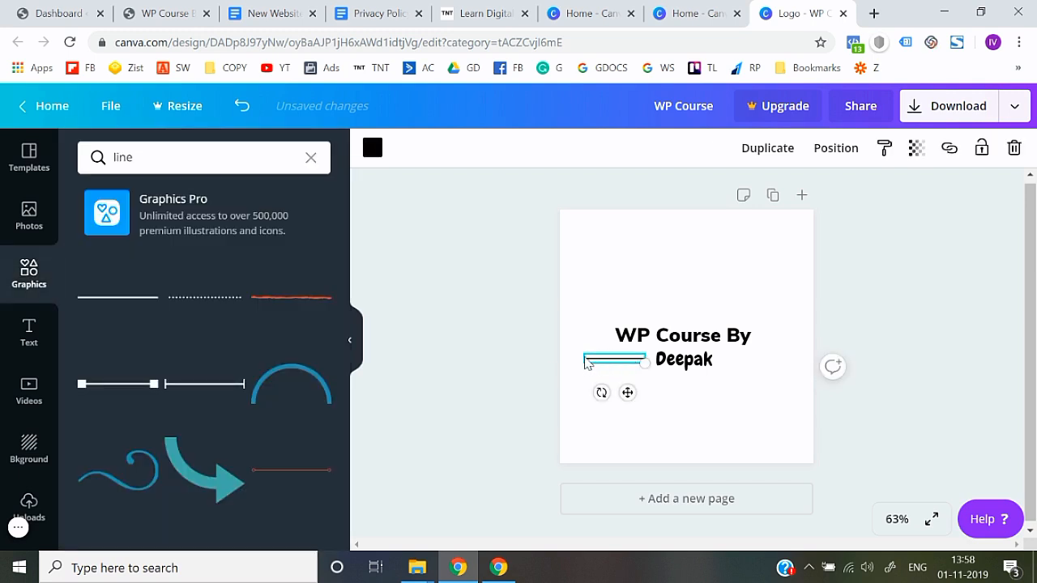
drag(645, 364, 614, 358)
click(561, 364)
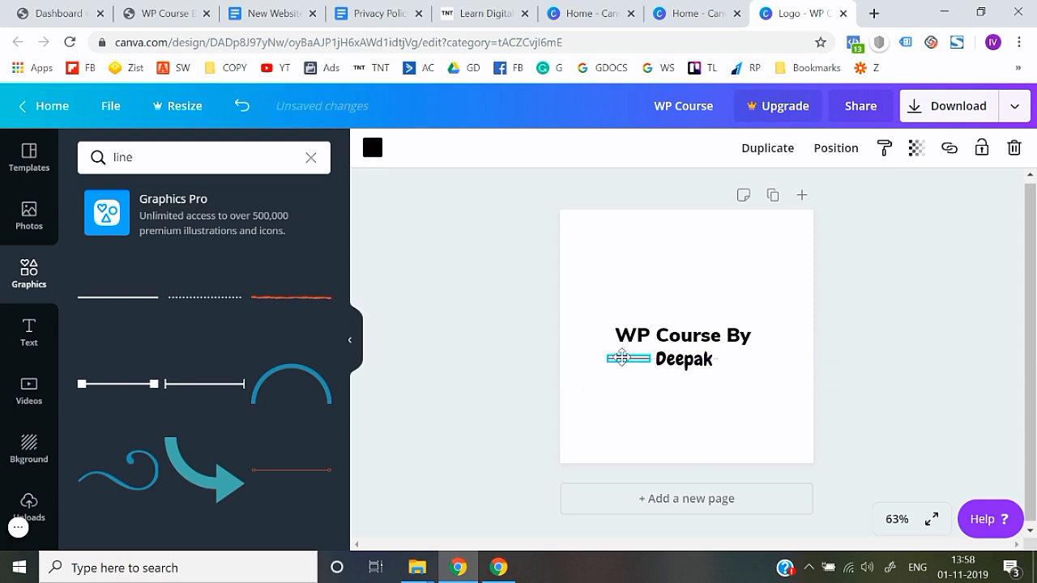
click(491, 372)
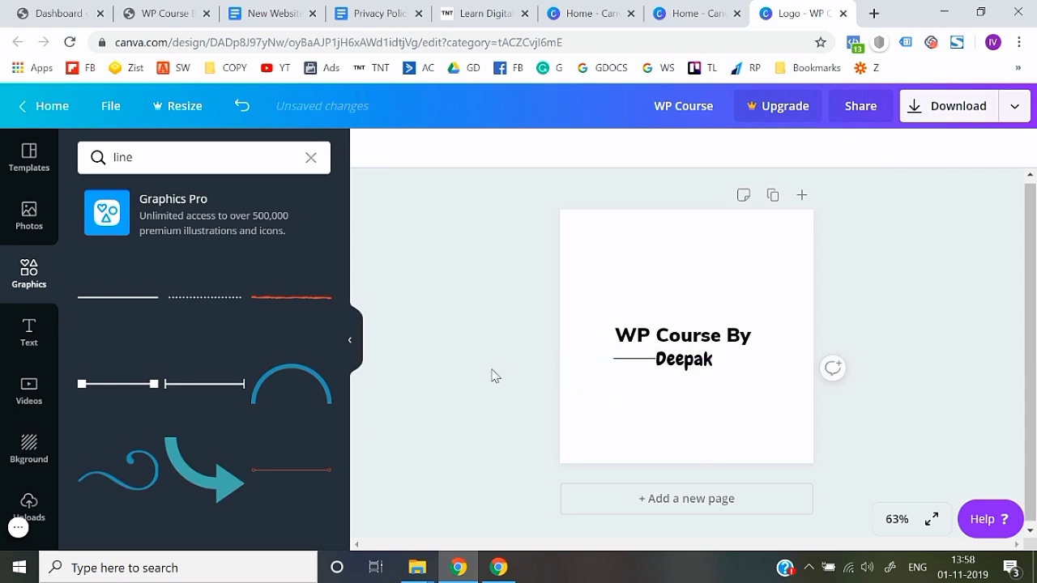
- Shift the short black line slightly left to leave a gap before the name, and delete the line
mouse_move(632, 365)
mouse_down()
mouse_move(644, 362)
mouse_move(624, 357)
mouse_up()
click(478, 376)
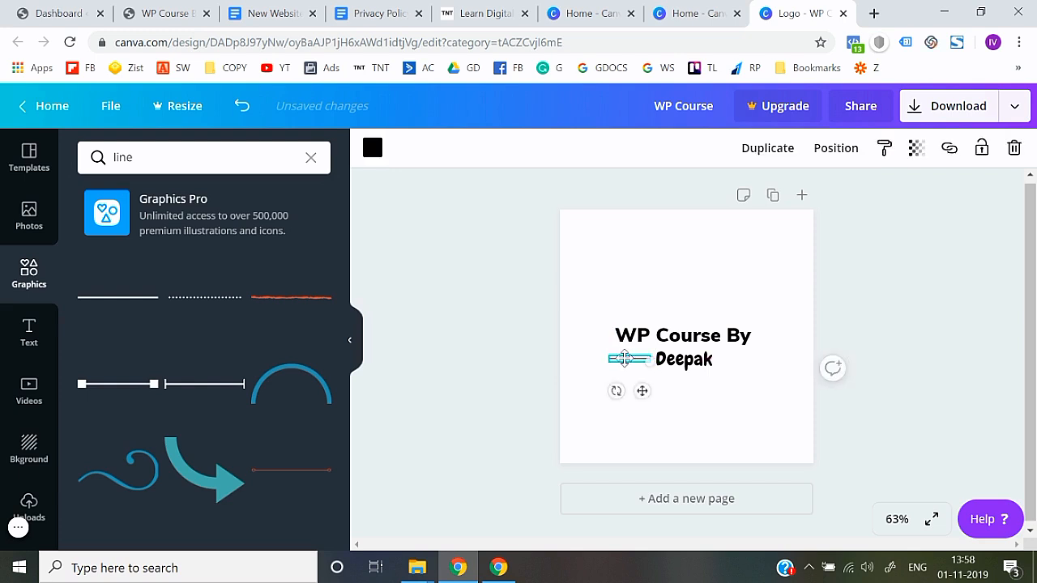
click(565, 370)
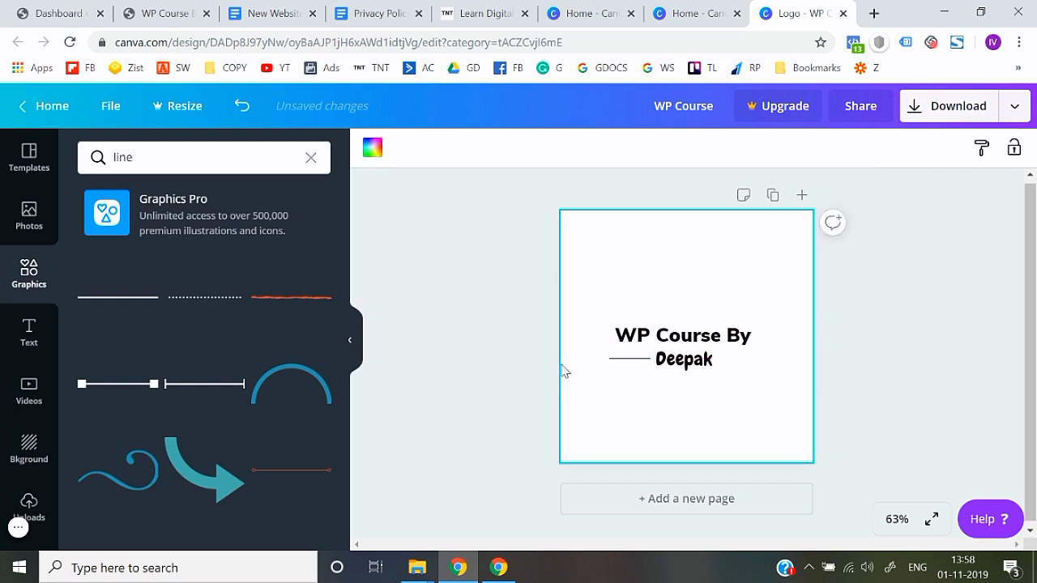
click(640, 358)
key(Delete)
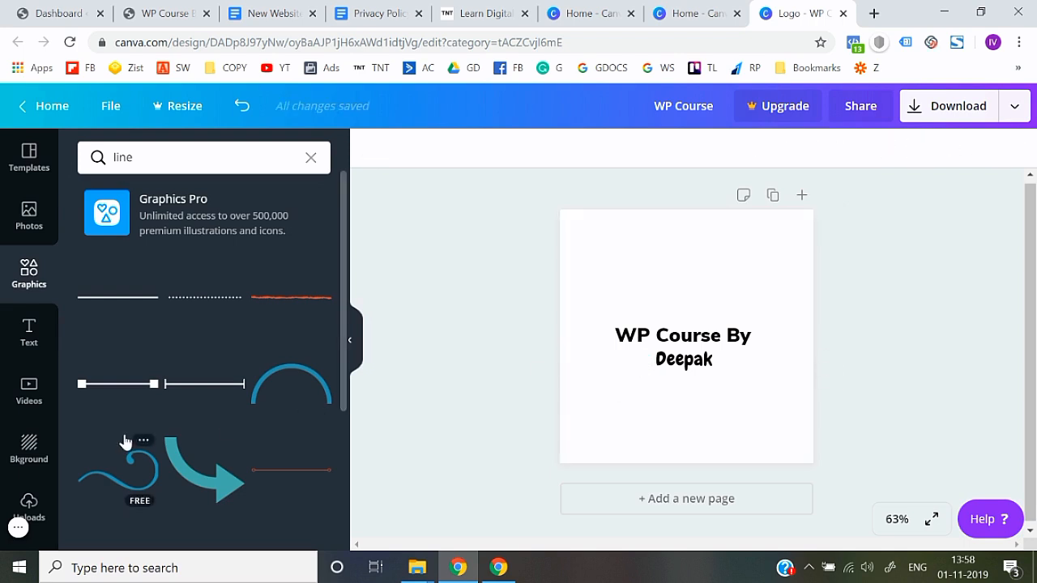
- Look through the other line graphics and try the dotted line on the logo, shrinking it
scroll(127, 439, down, 3)
scroll(126, 441, down, 2)
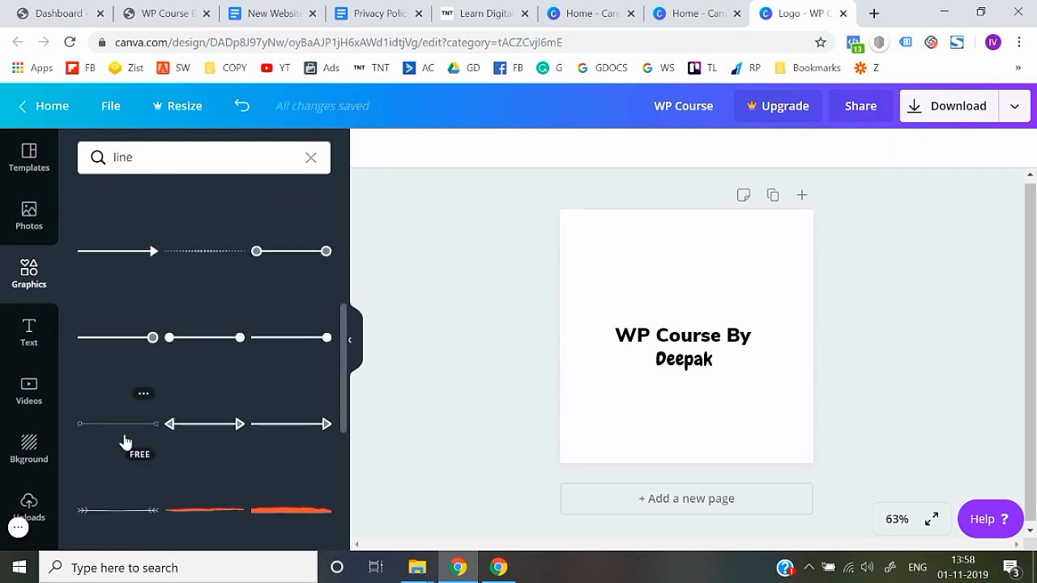
scroll(125, 442, down, 2)
scroll(126, 442, down, 3)
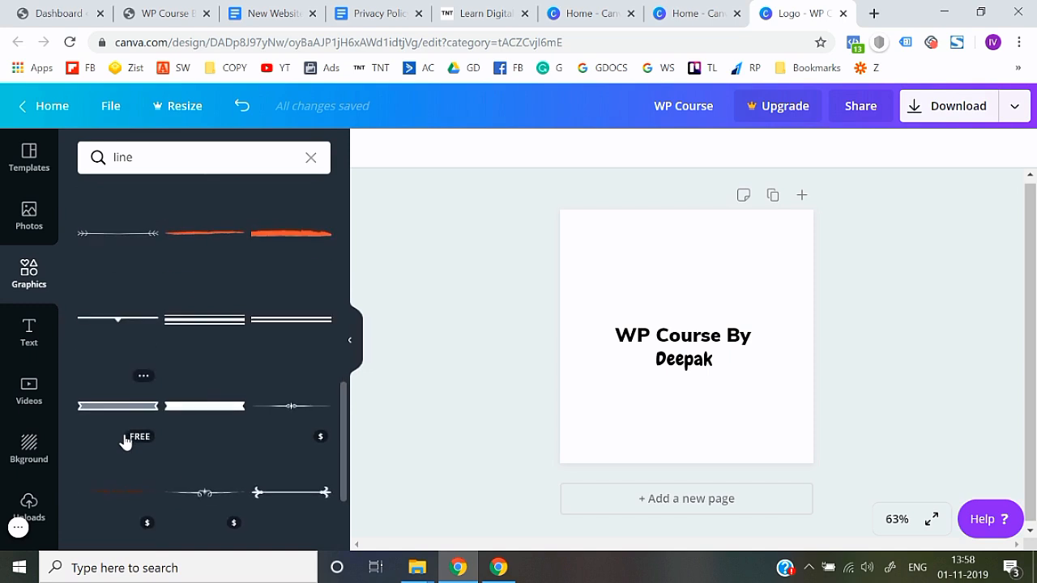
scroll(125, 441, down, 1)
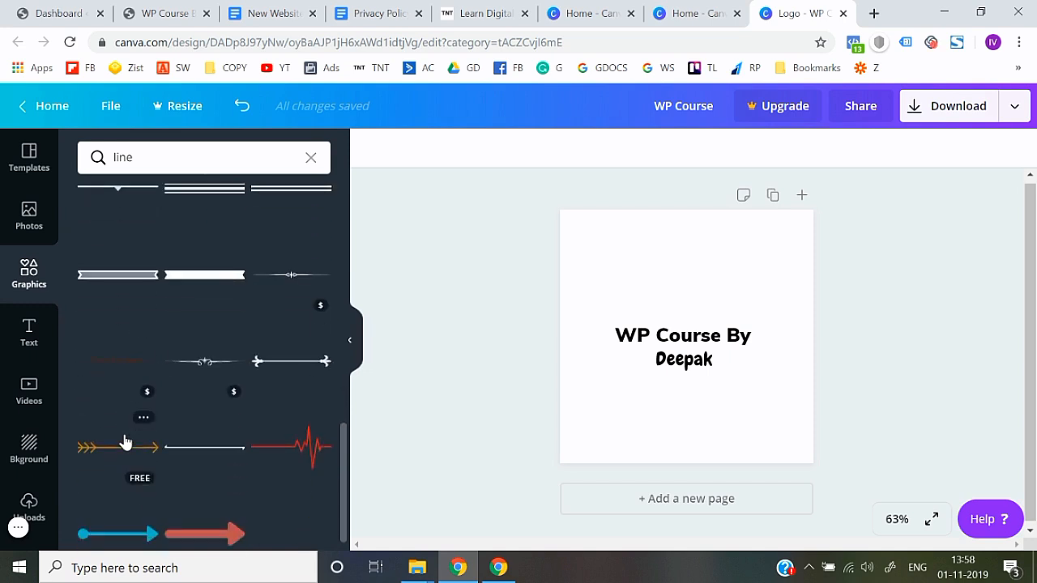
scroll(126, 441, up, 10)
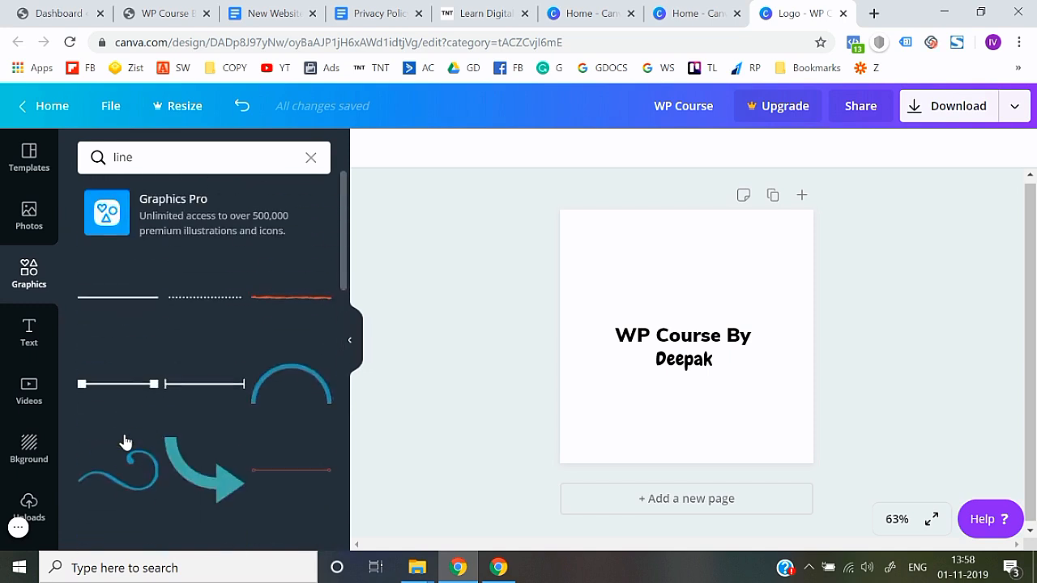
click(191, 301)
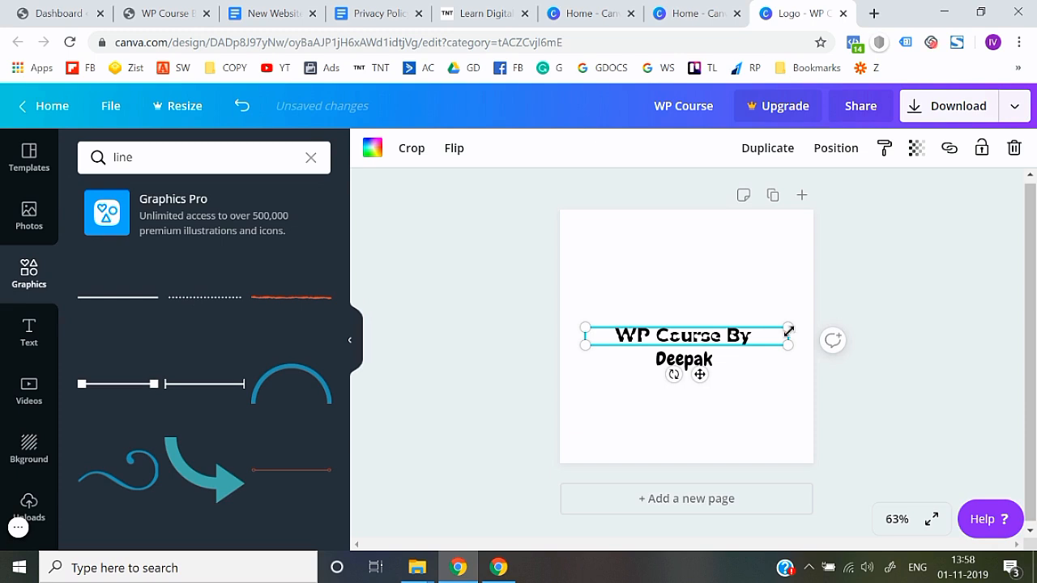
drag(774, 346, 599, 343)
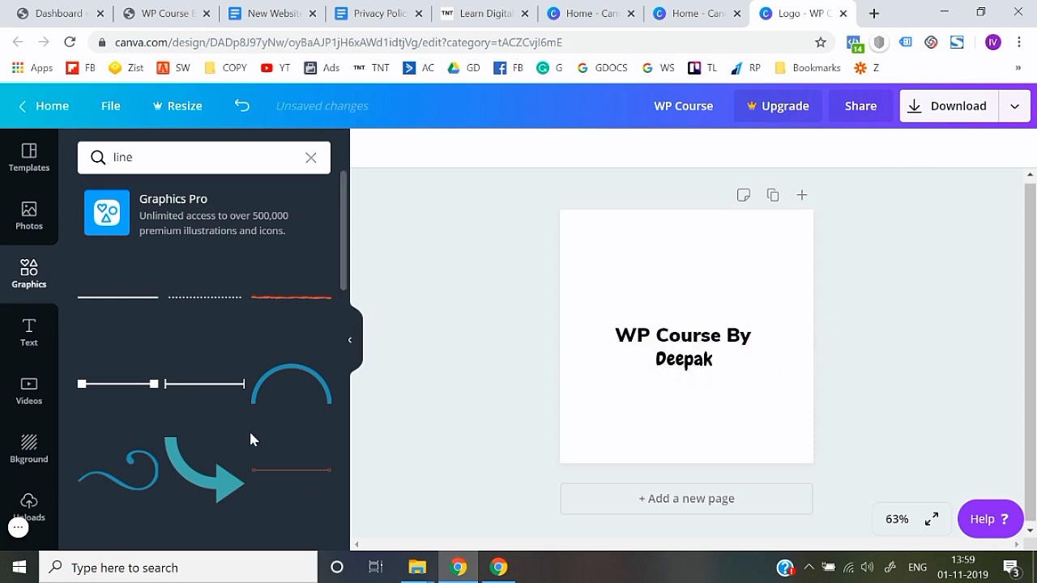
- Clear the line search and look through the full Lines collection of graphics for another logo decoration
scroll(249, 429, down, 5)
scroll(250, 438, up, 5)
click(312, 158)
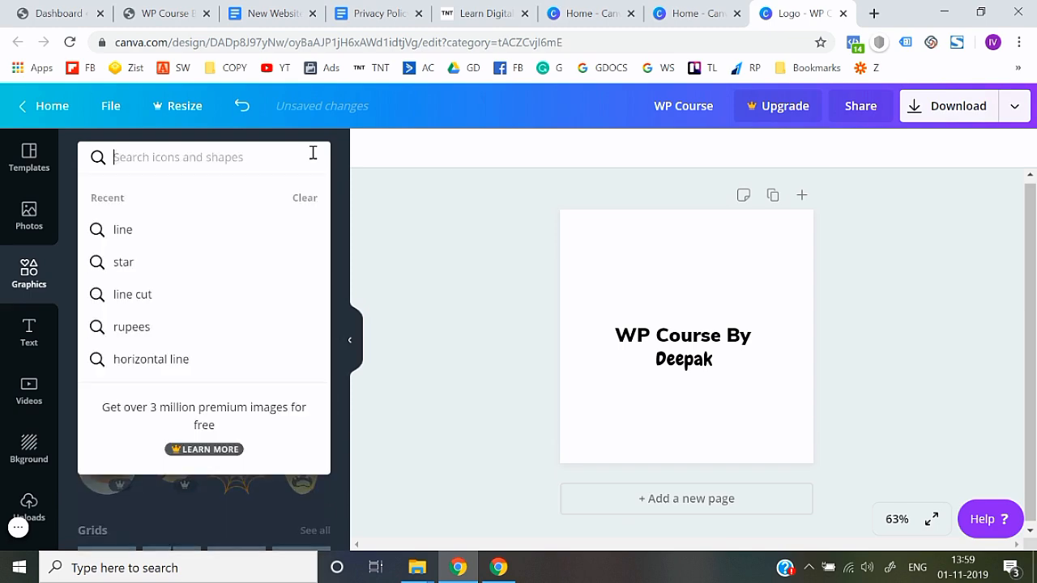
click(409, 274)
scroll(142, 421, down, 10)
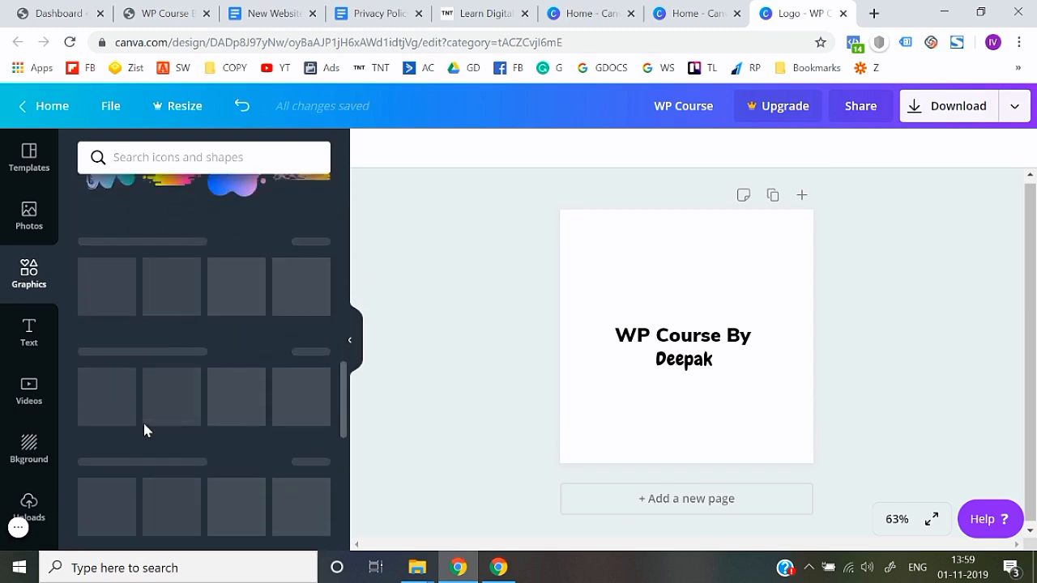
scroll(144, 431, up, 3)
scroll(144, 432, down, 1)
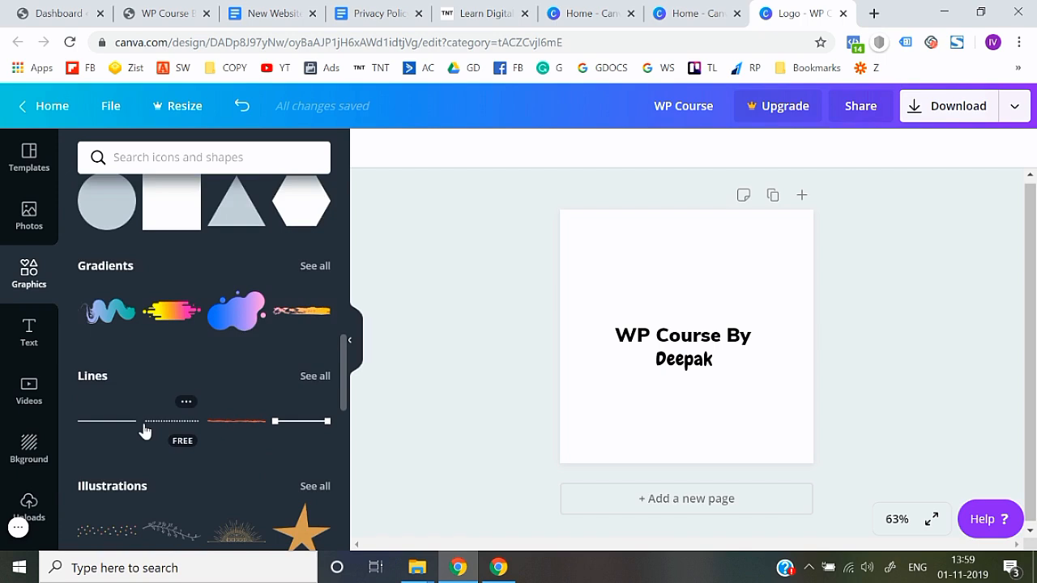
scroll(144, 432, down, 1)
click(316, 301)
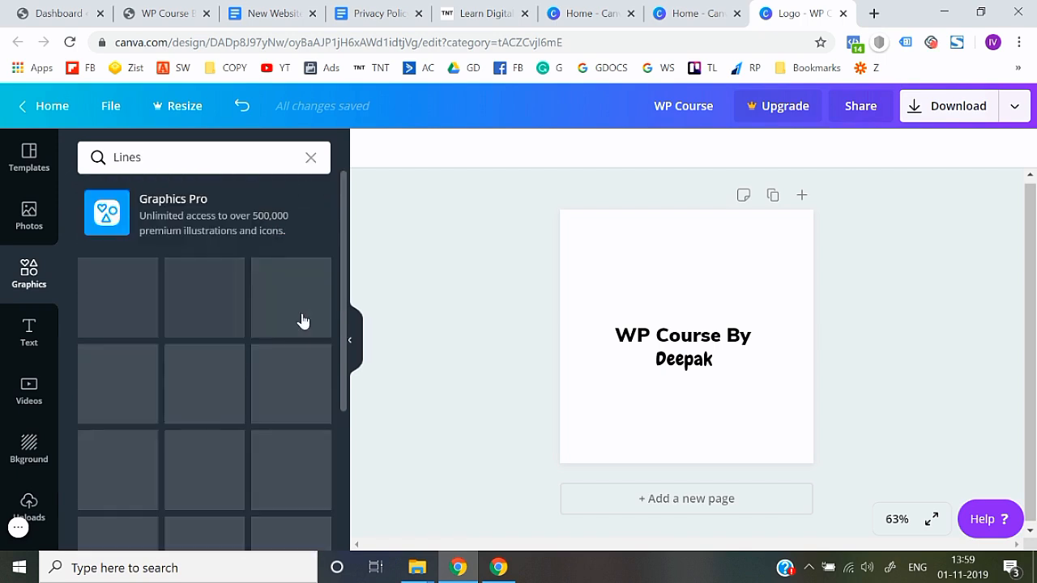
scroll(183, 421, down, 5)
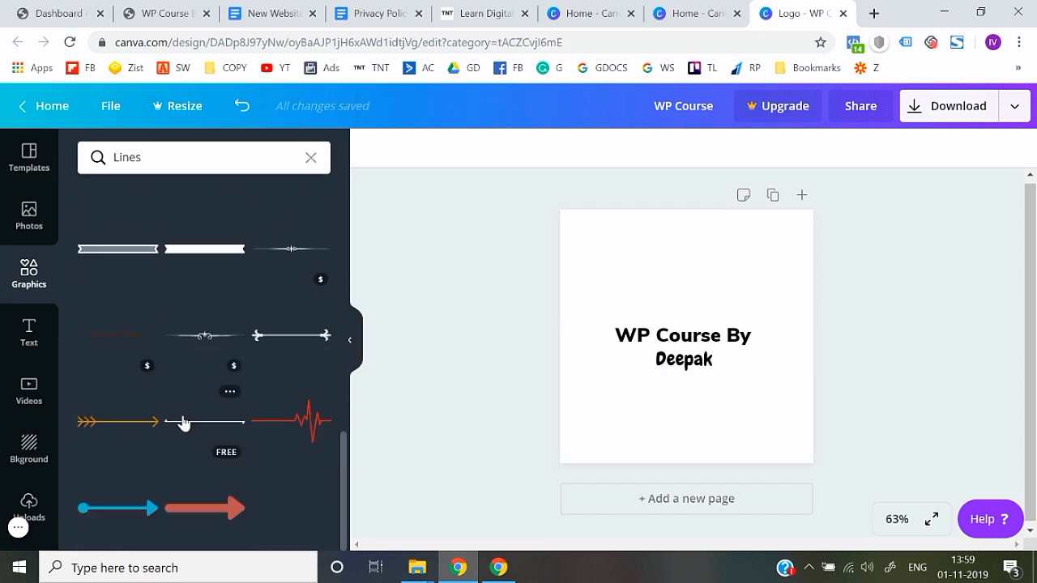
scroll(184, 423, up, 2)
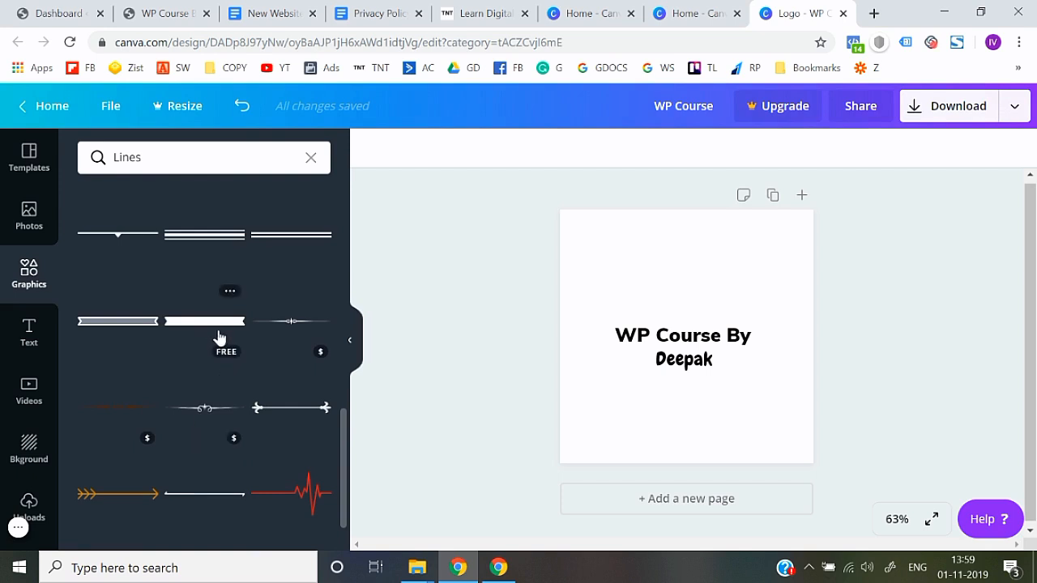
- Try the free solid ribbon graphic as a small strip to the left of the logo's name line, and delete it
click(214, 332)
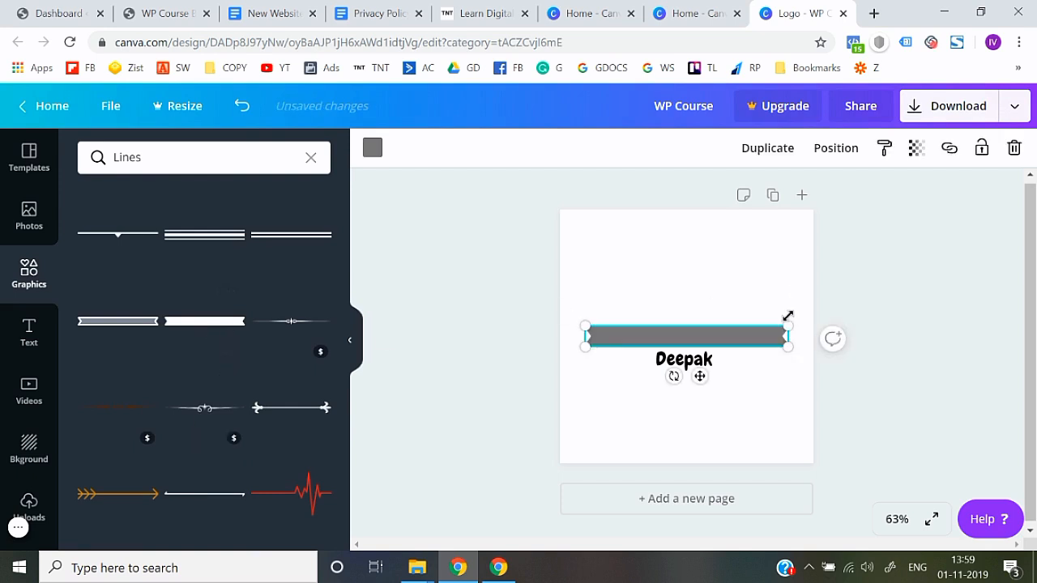
drag(785, 325, 591, 350)
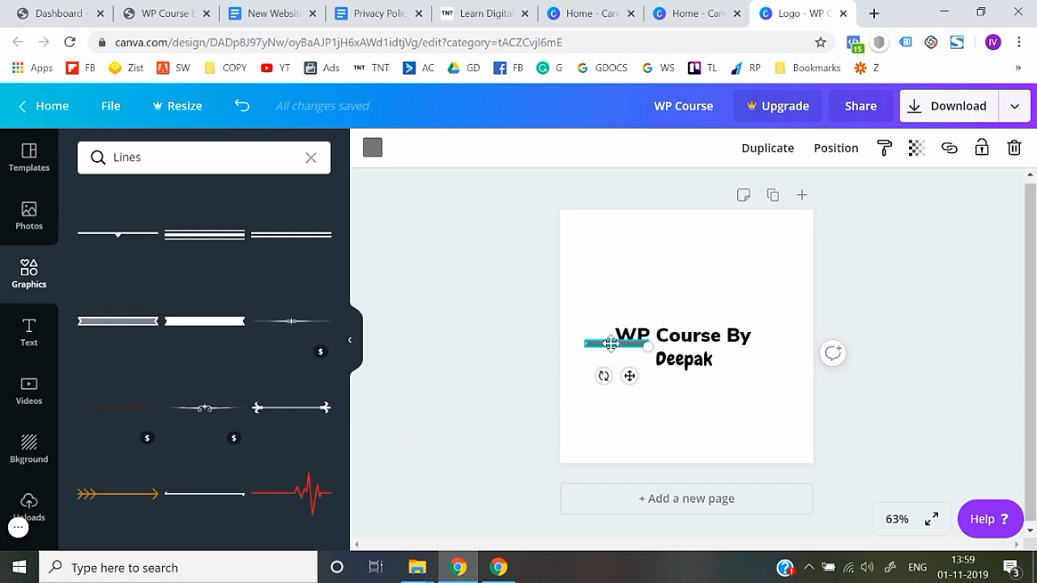
drag(611, 343, 612, 358)
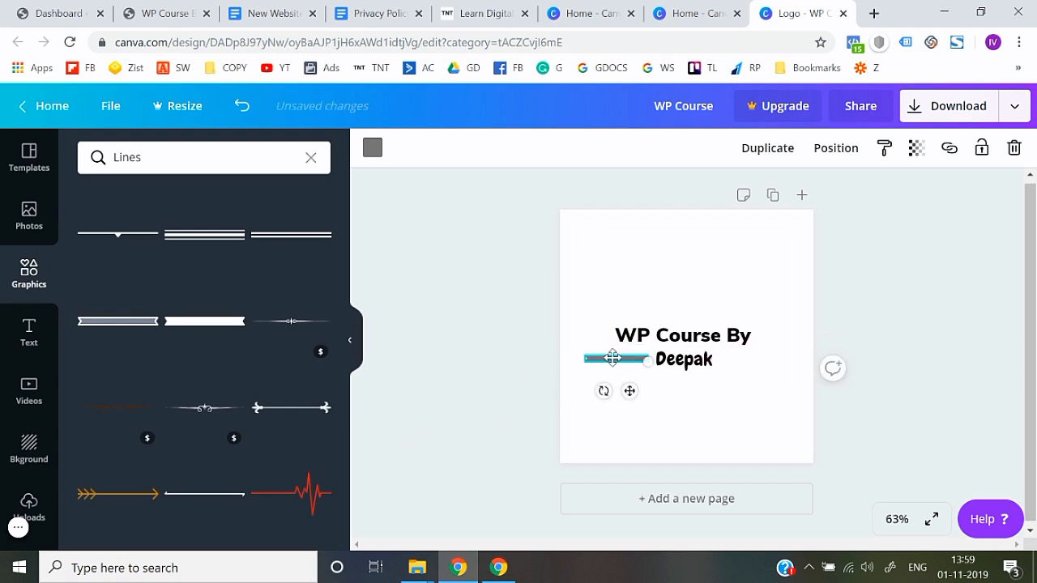
key(Delete)
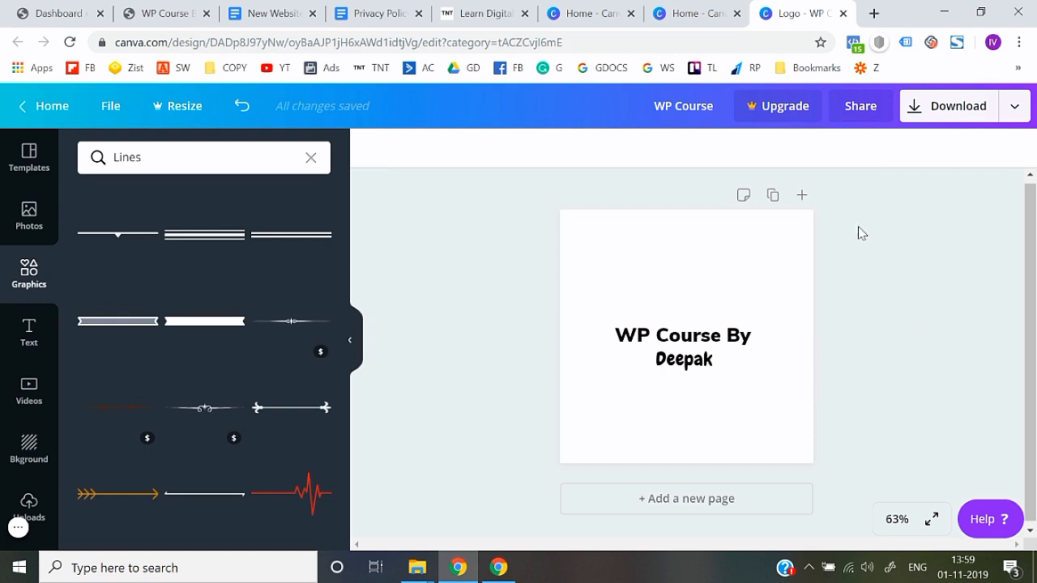
- Download the finished logo as a PNG file
click(958, 121)
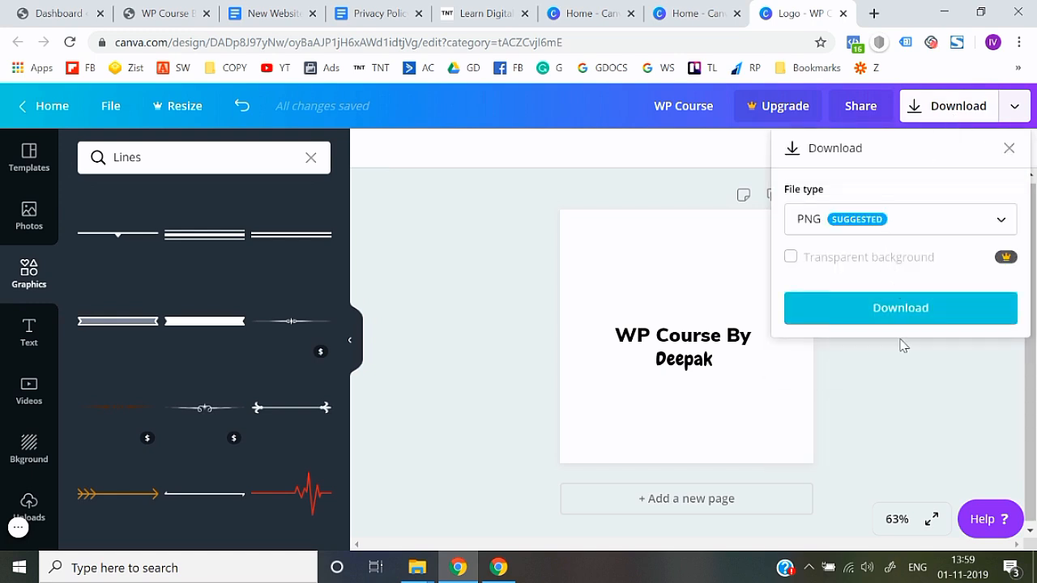
click(901, 319)
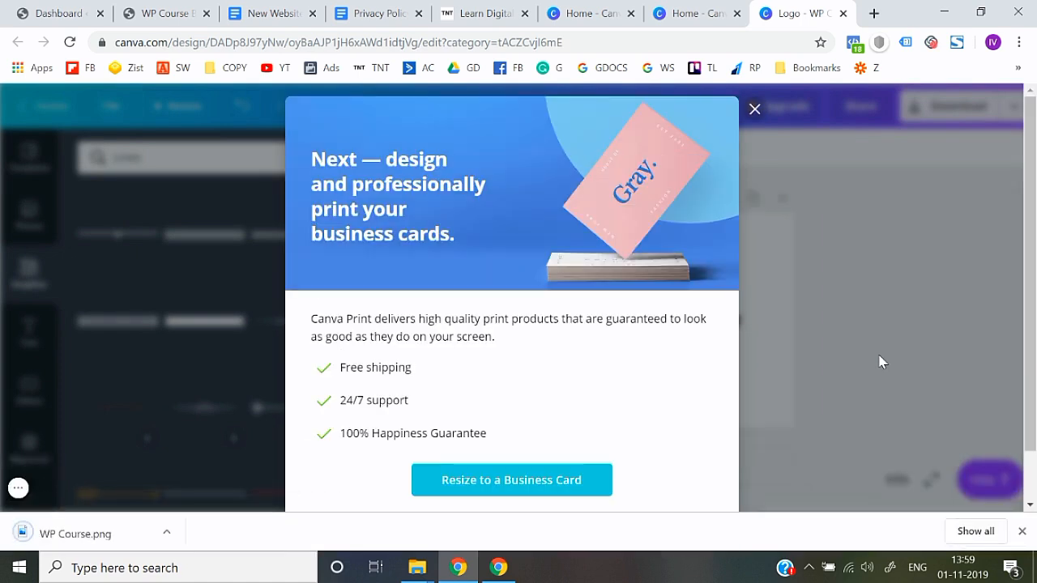
- Switch to the WordPress course site and open the header's Logo settings in the theme customizer
click(483, 6)
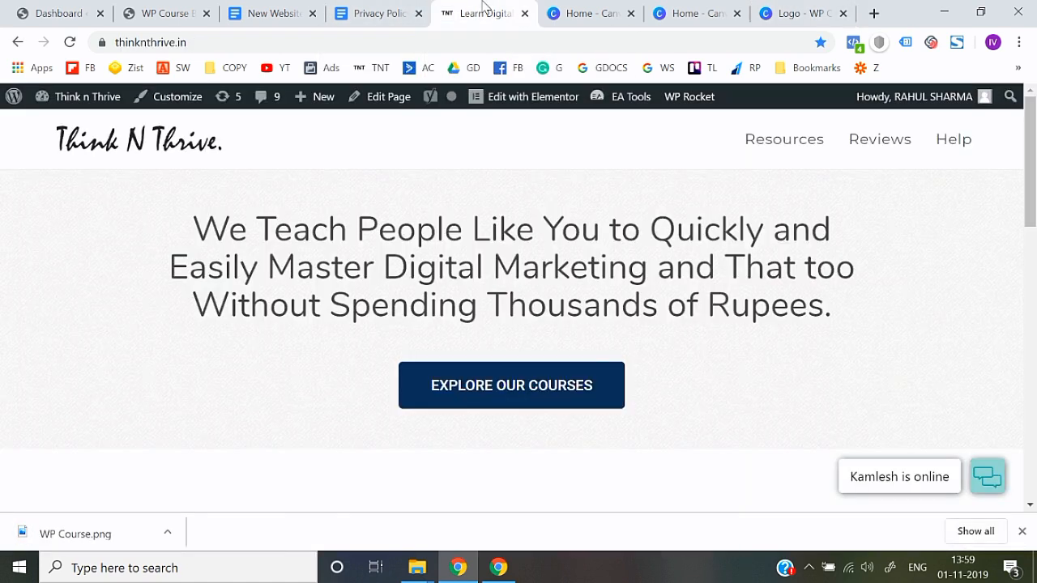
click(152, 5)
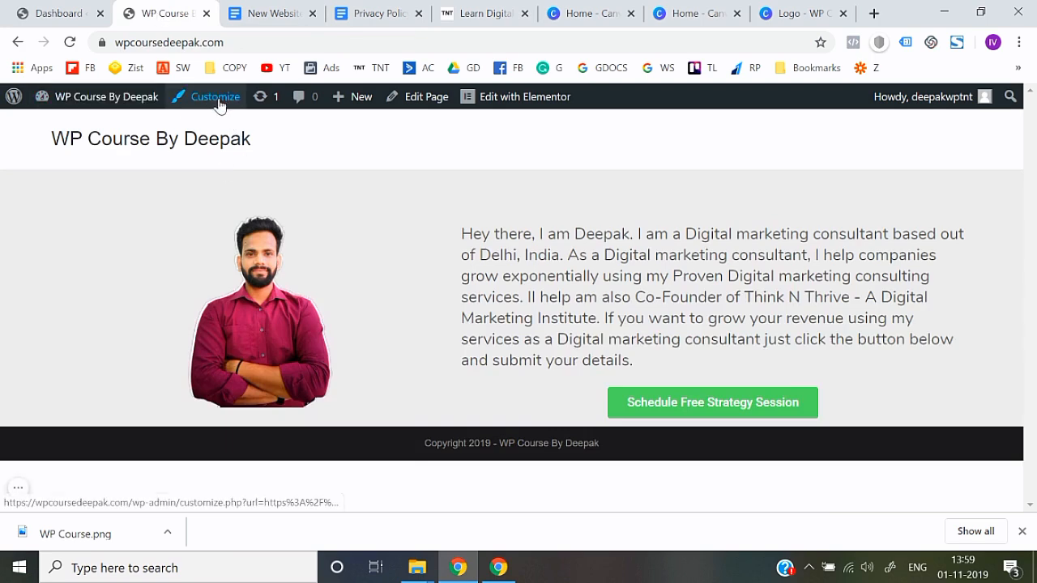
click(47, 9)
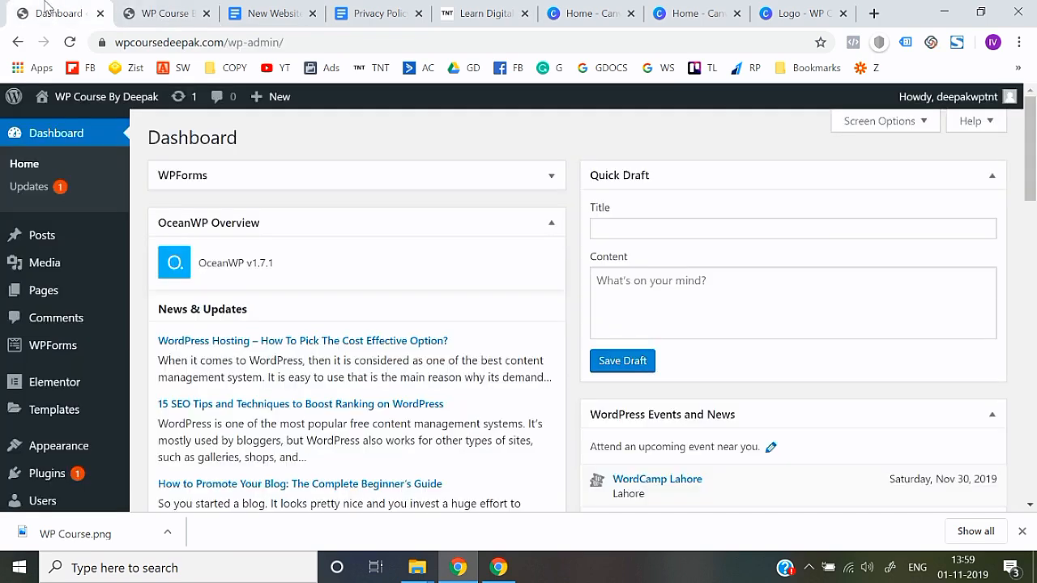
click(140, 6)
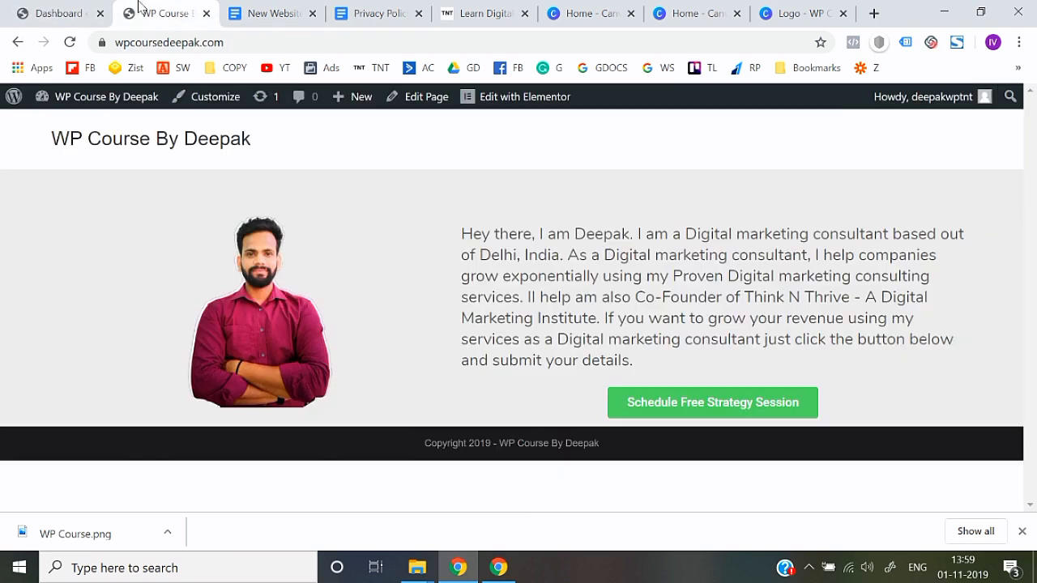
click(199, 102)
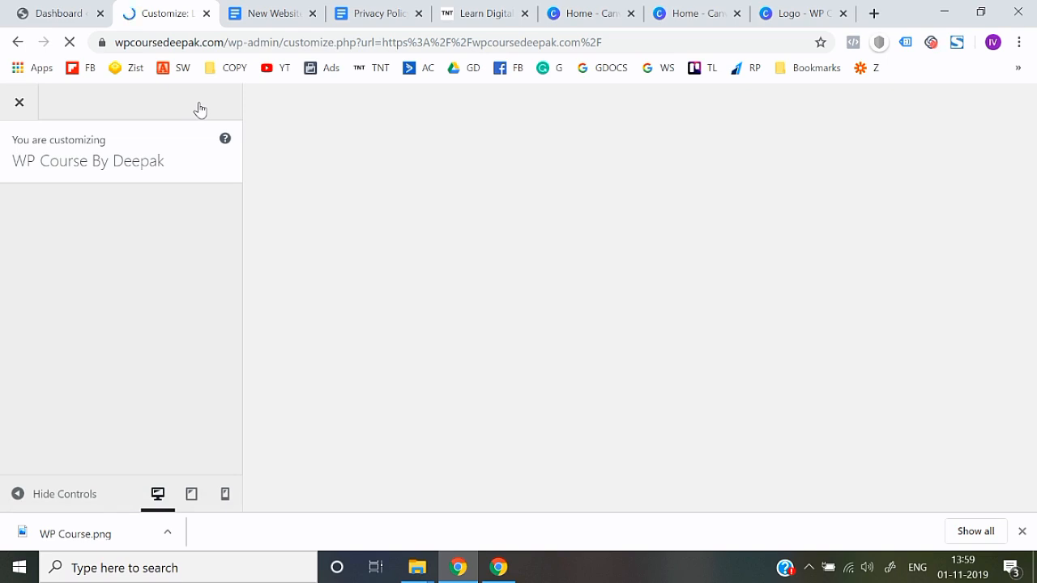
click(1023, 531)
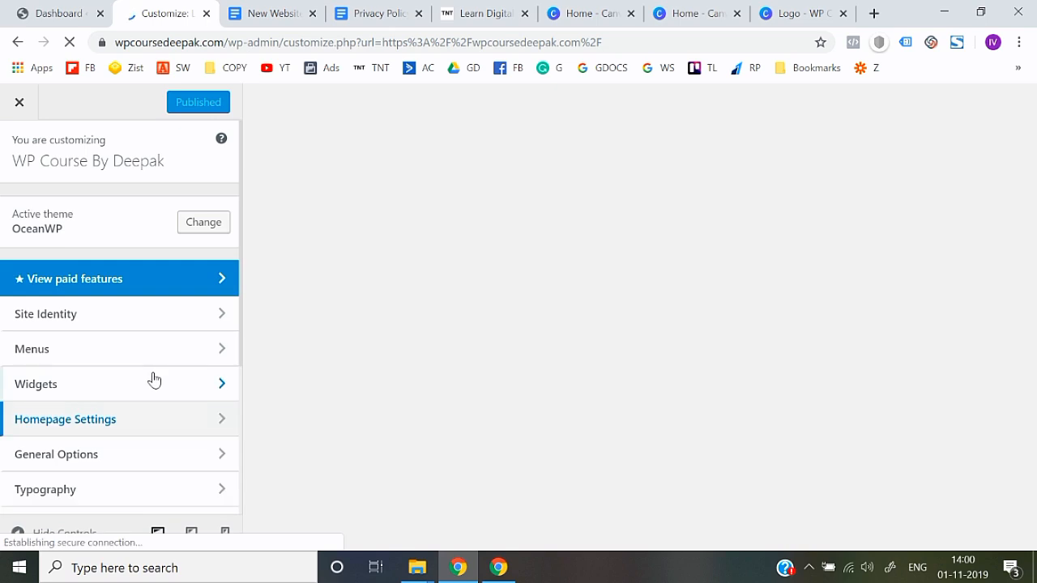
scroll(121, 374, down, 1)
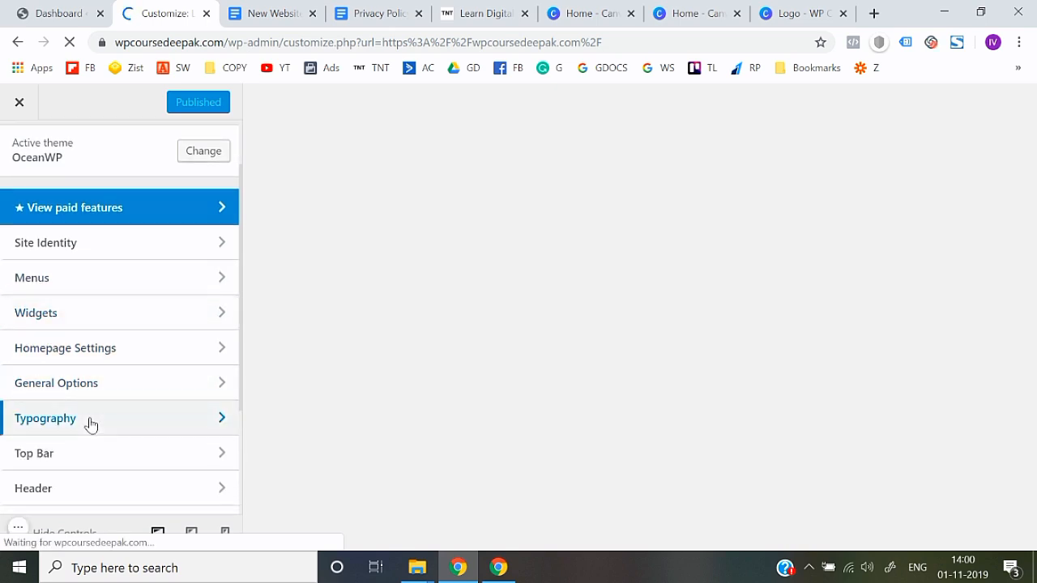
scroll(85, 416, down, 1)
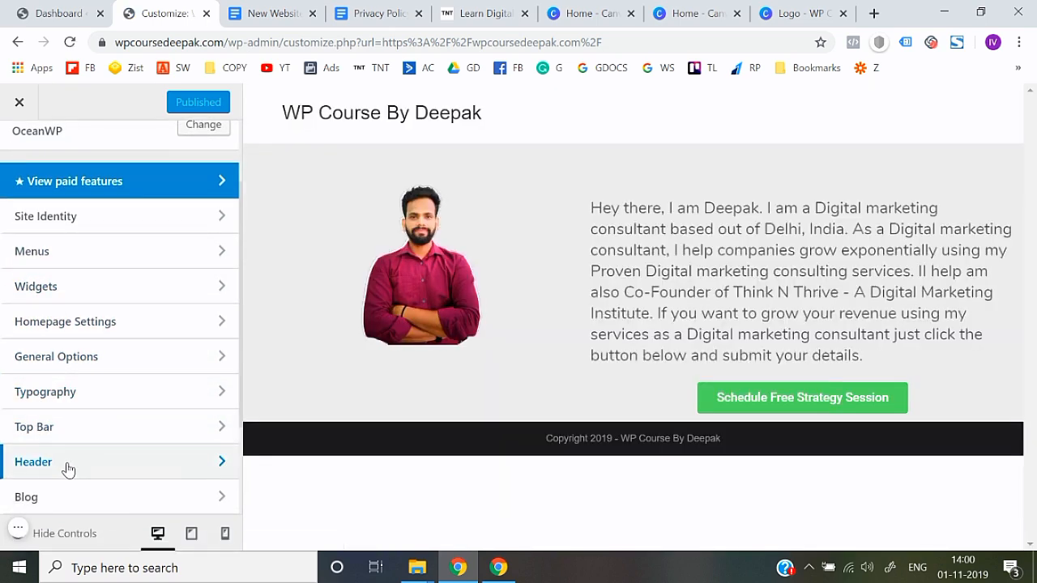
click(72, 469)
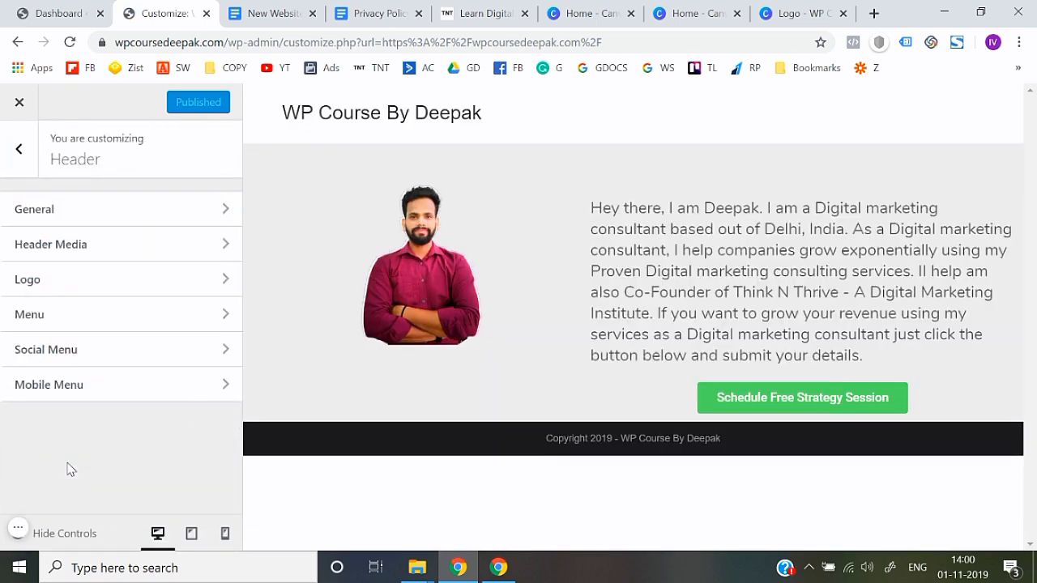
click(81, 284)
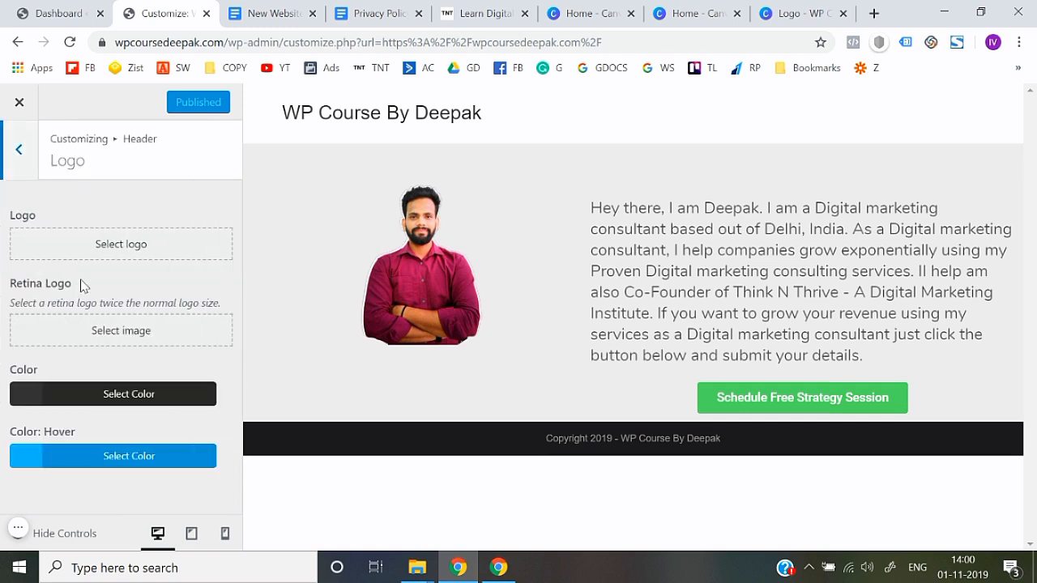
- Upload the WP Course image from the Downloads folder and choose it as the site's logo
click(123, 246)
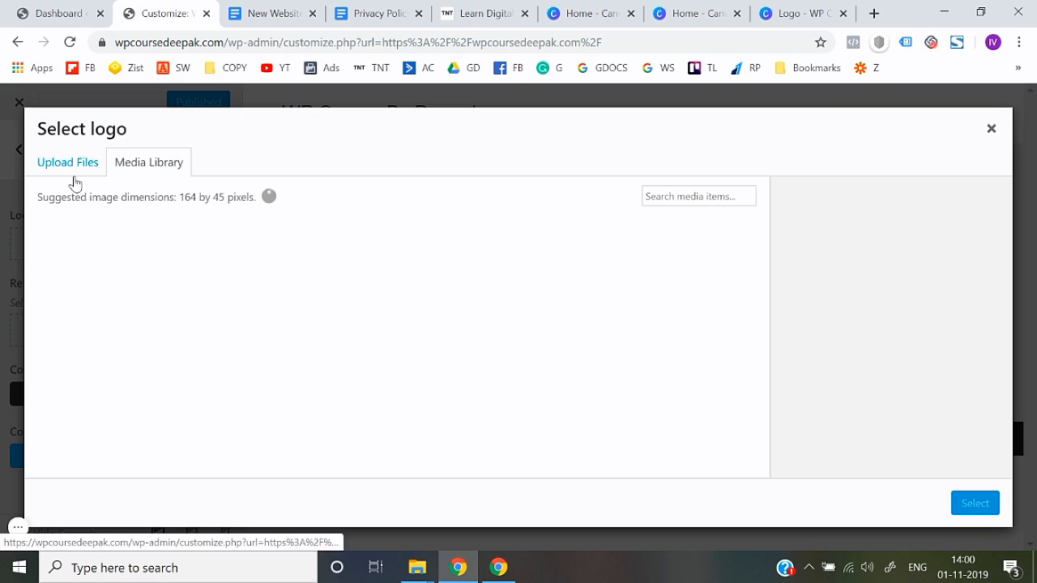
click(63, 165)
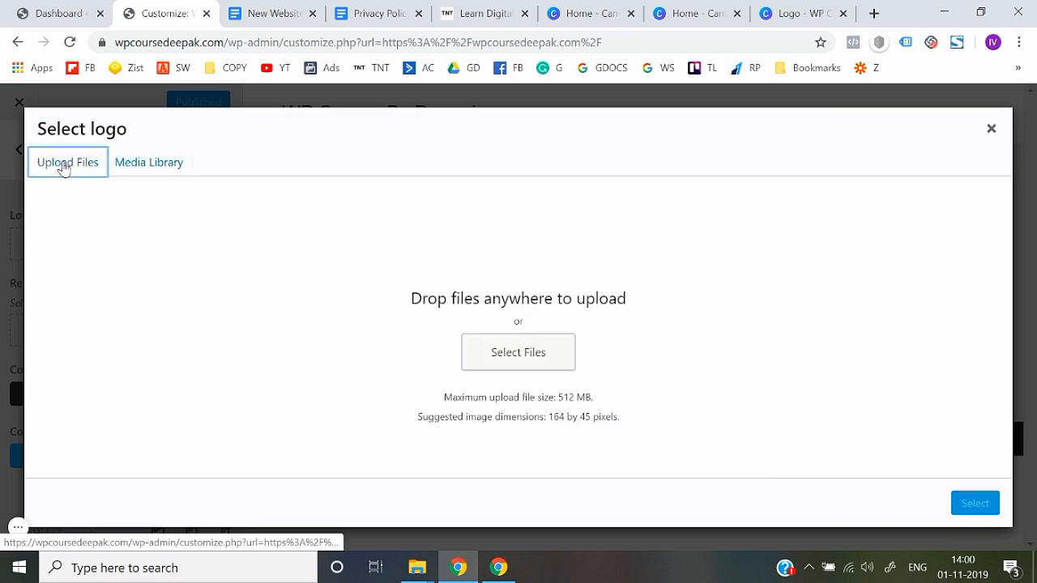
click(486, 353)
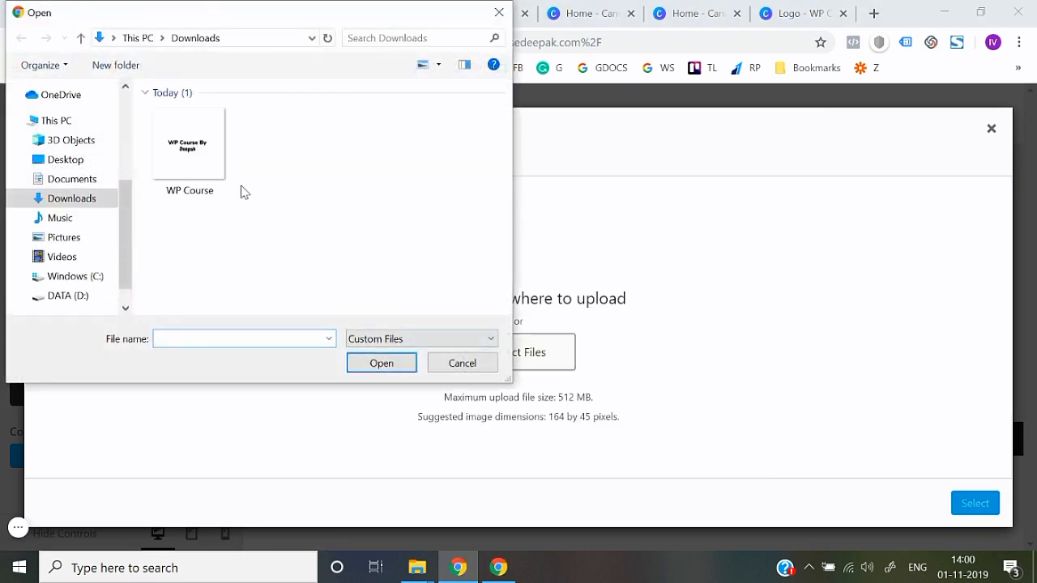
double_click(208, 169)
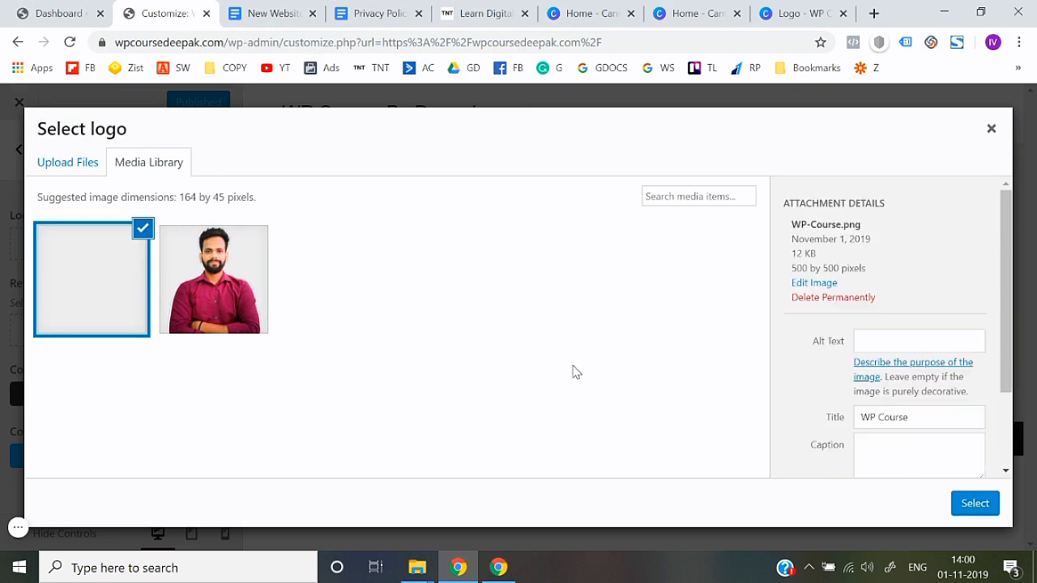
click(974, 504)
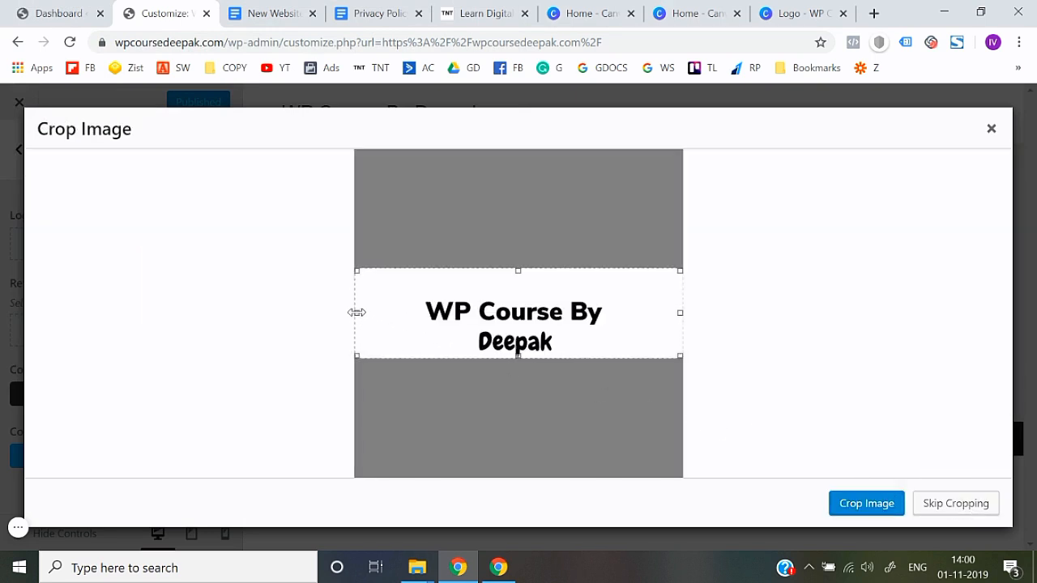
- Crop the logo image closely around its two text lines, leaving only a narrow margin
drag(356, 312, 390, 311)
drag(678, 312, 627, 315)
drag(509, 270, 474, 297)
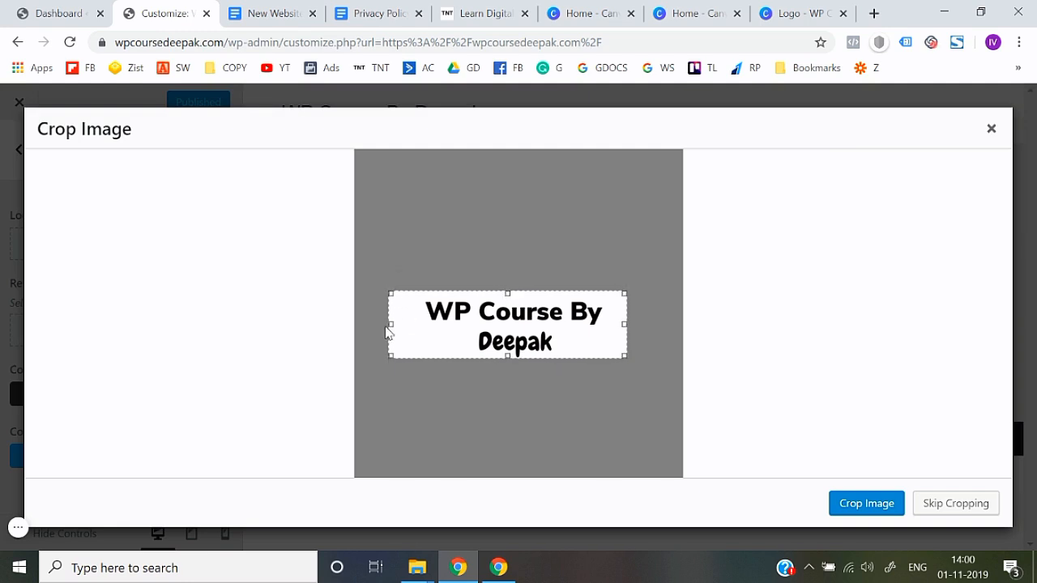
drag(398, 332, 400, 332)
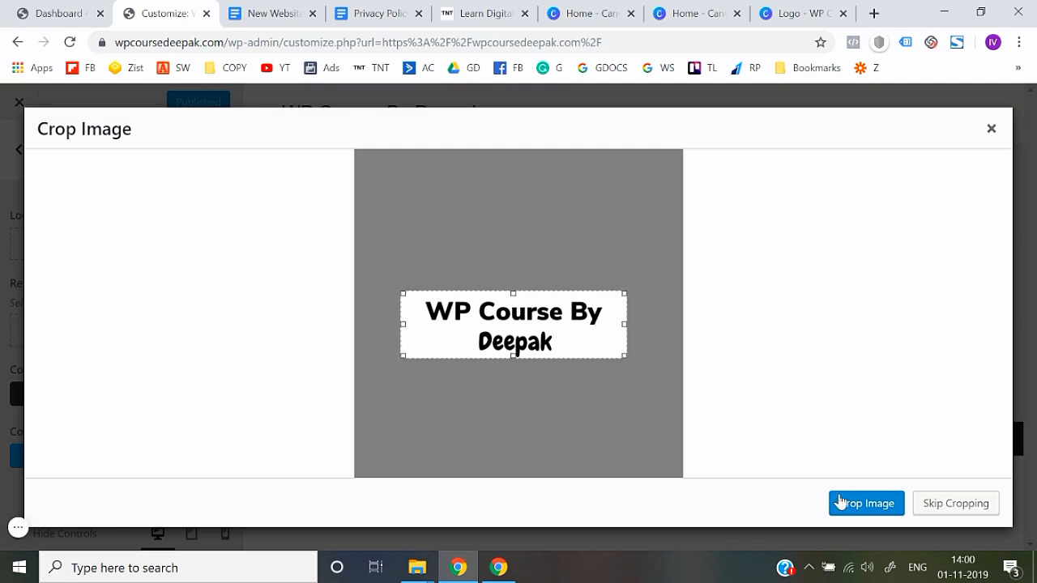
click(870, 512)
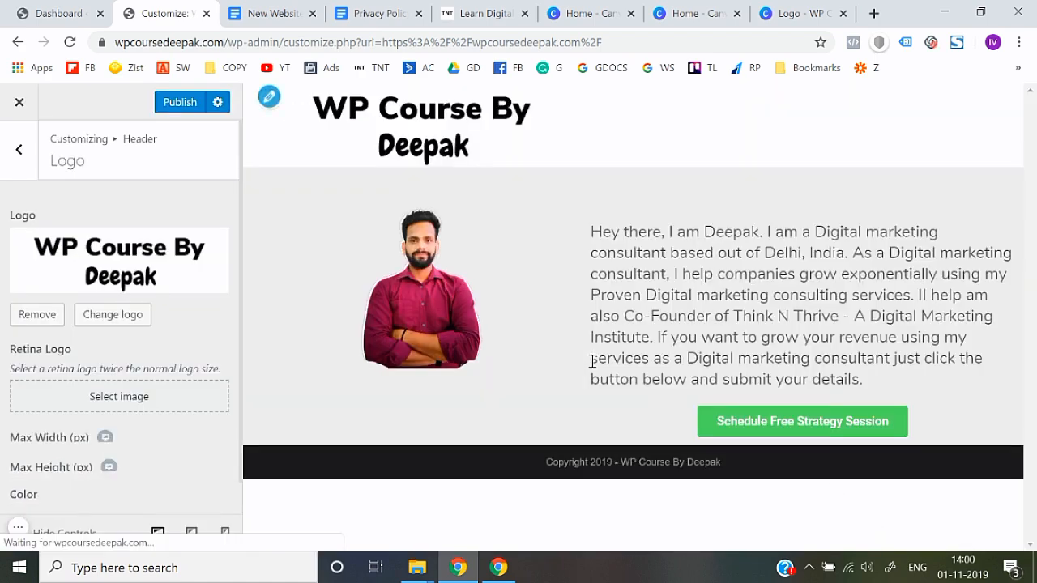
- Set the logo's maximum width to 171 px and publish the header change
scroll(3, 343, down, 1)
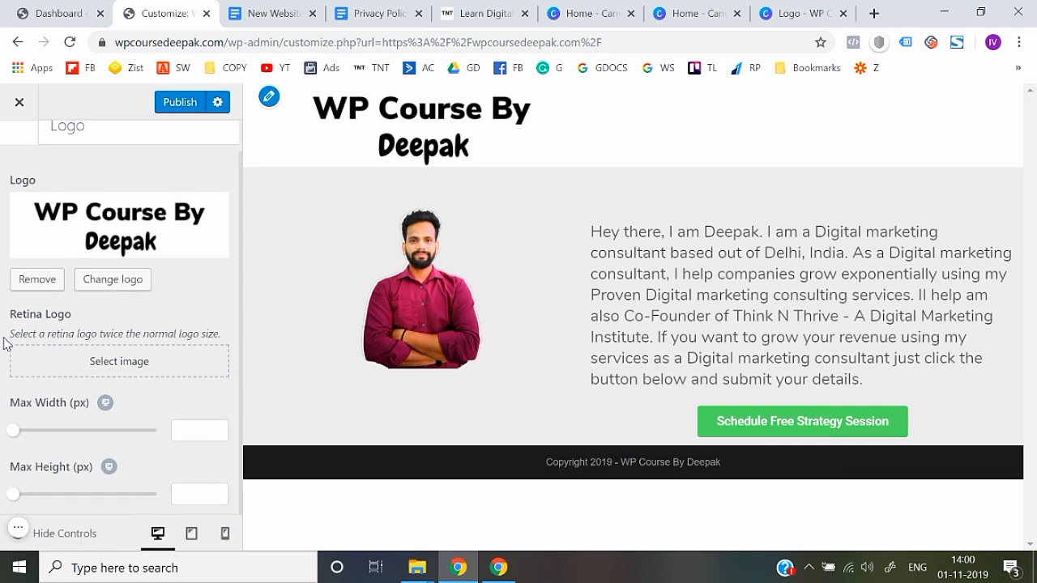
drag(12, 435, 65, 441)
scroll(5, 401, up, 1)
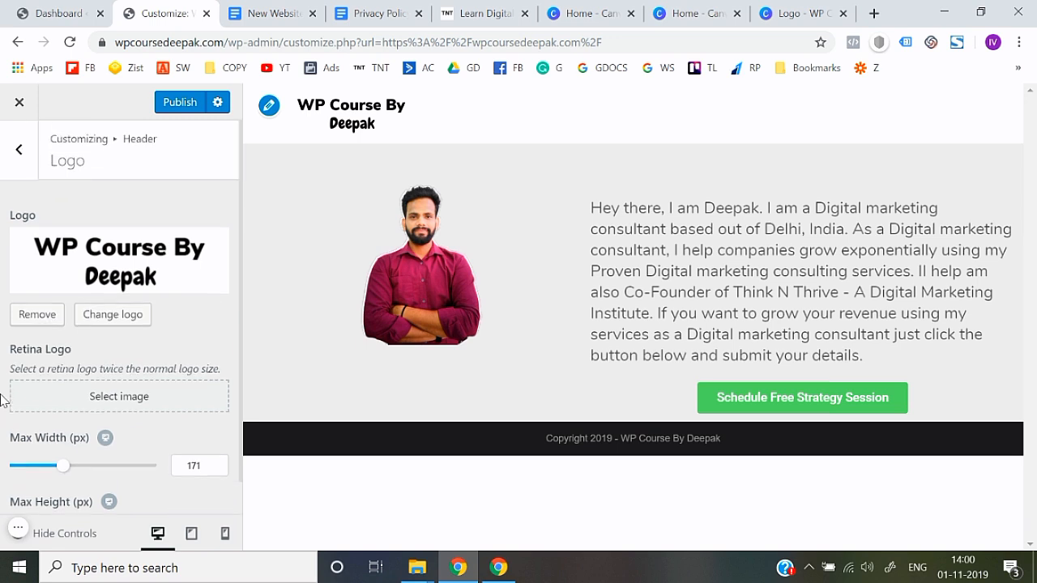
click(172, 105)
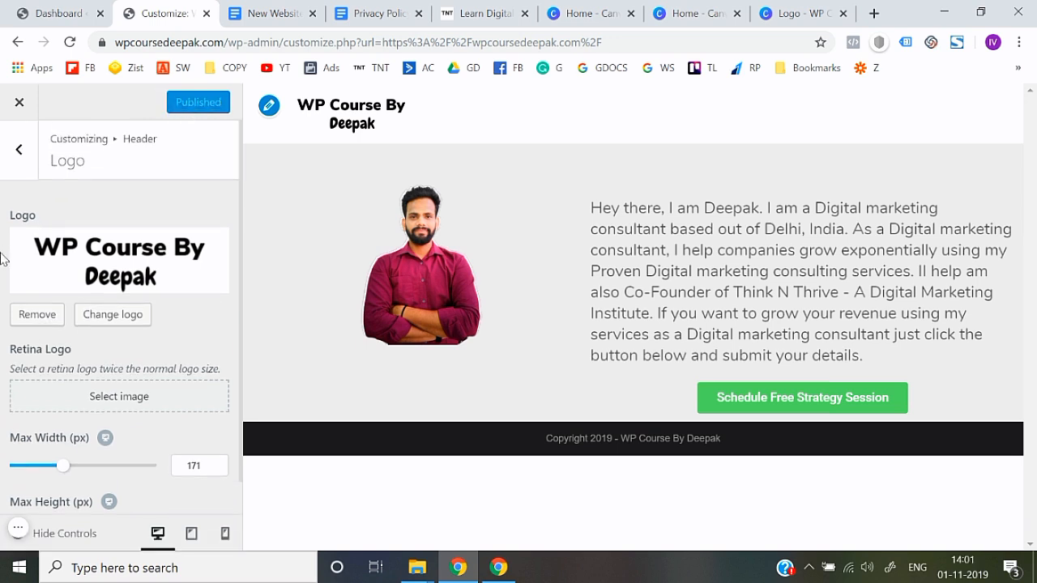
- Close the customizer, reload the home page and compare its header with the Think N Thrive site's header
click(20, 109)
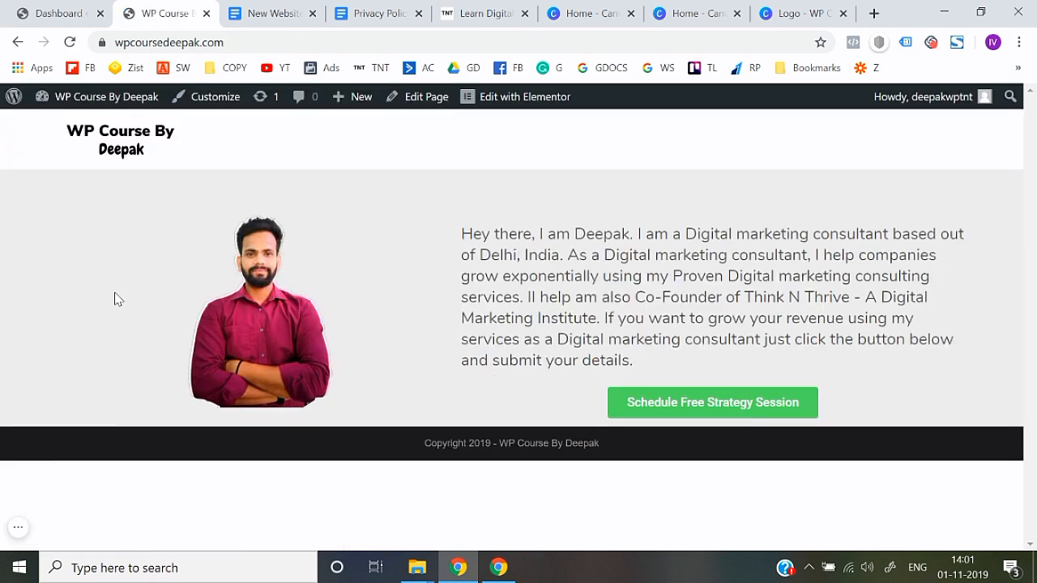
click(259, 46)
key(Return)
click(486, 13)
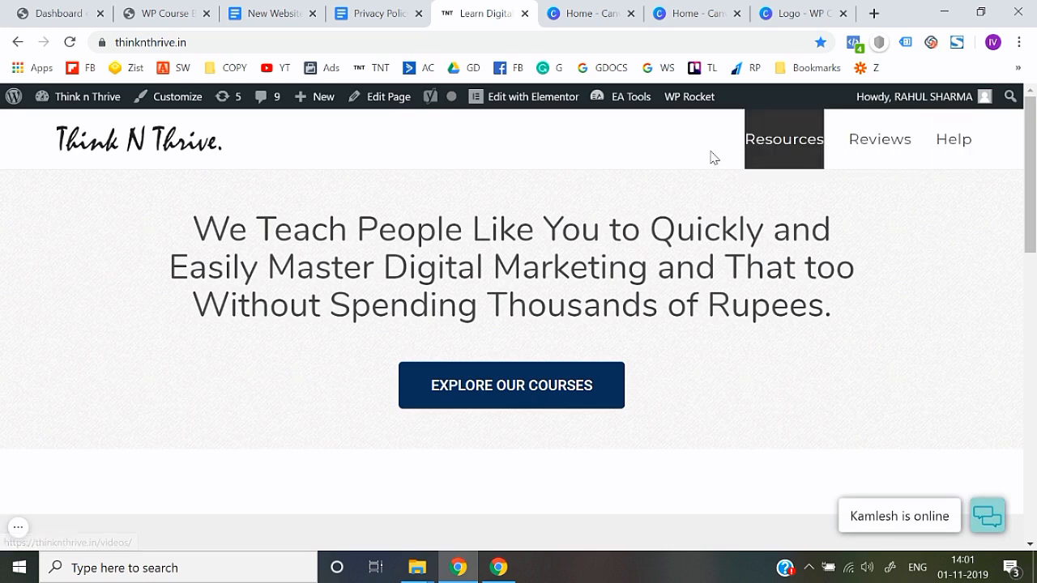
- Compare the menu area of the WP Course home page header with the Think N Thrive site's navigation menu
click(136, 6)
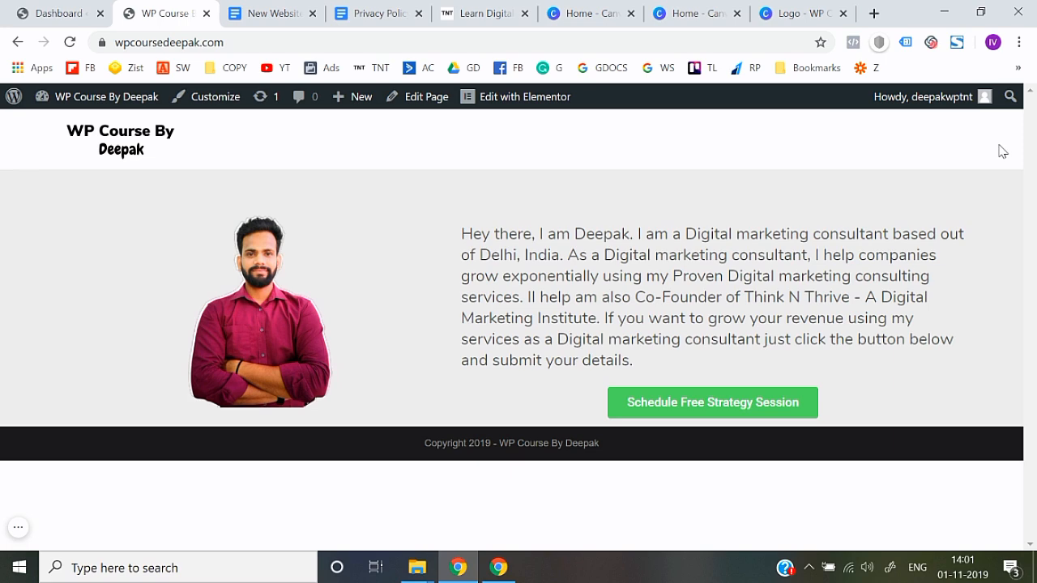
click(479, 12)
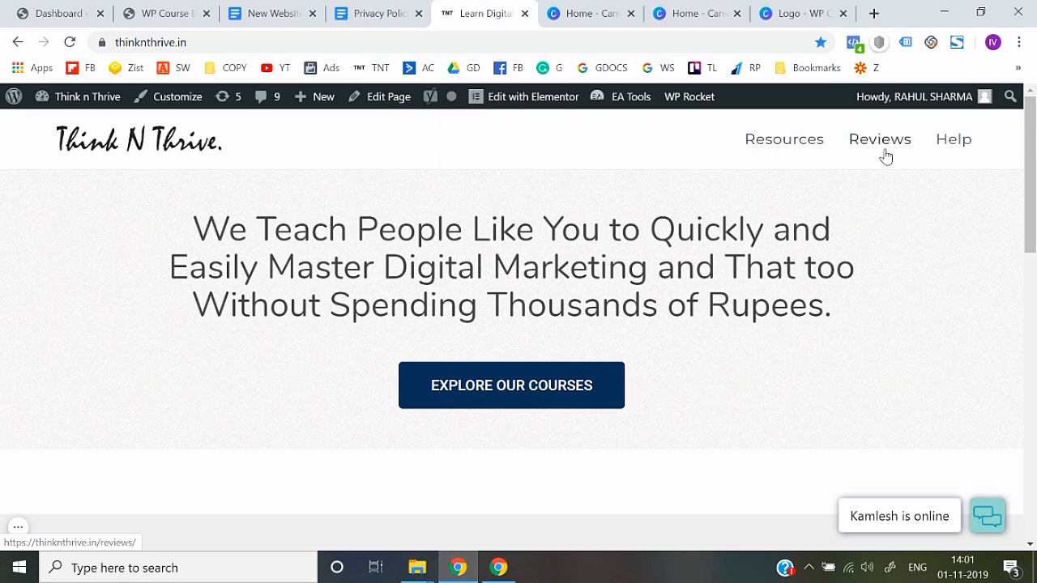
click(74, 11)
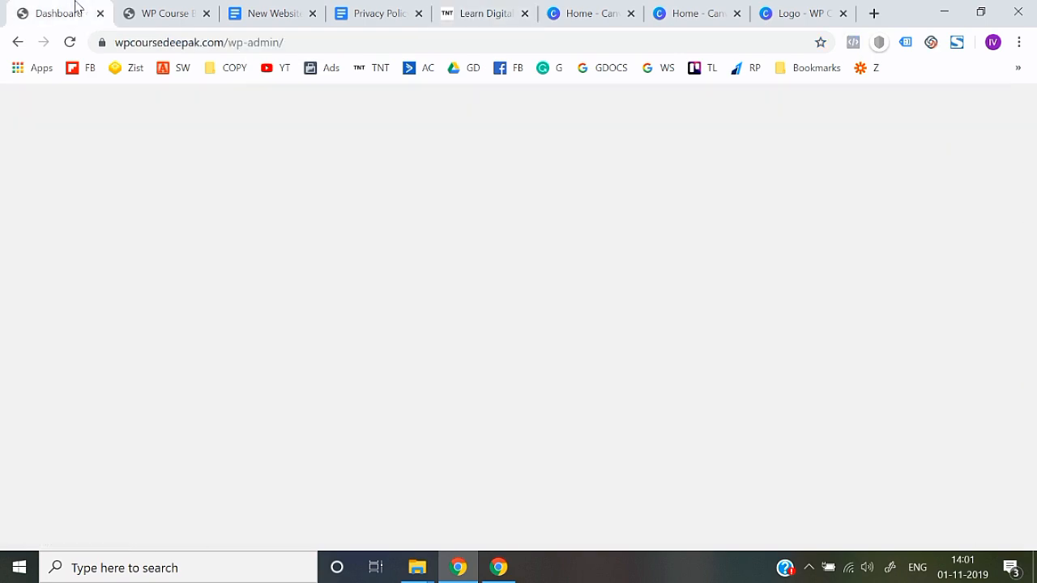
click(177, 6)
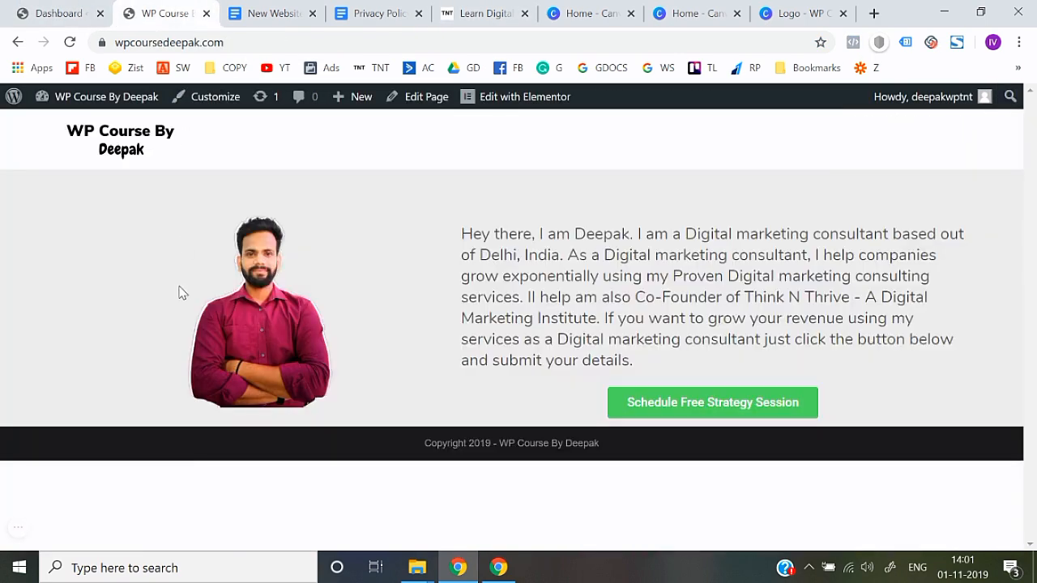
- Create a new WordPress page titled "About us" and publish it
click(74, 12)
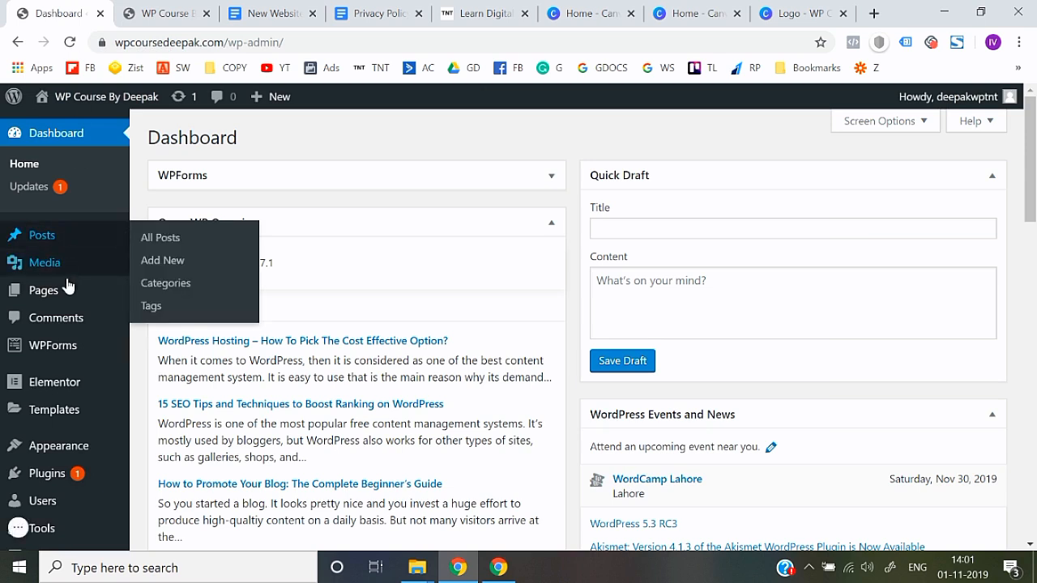
mouse_move(67, 302)
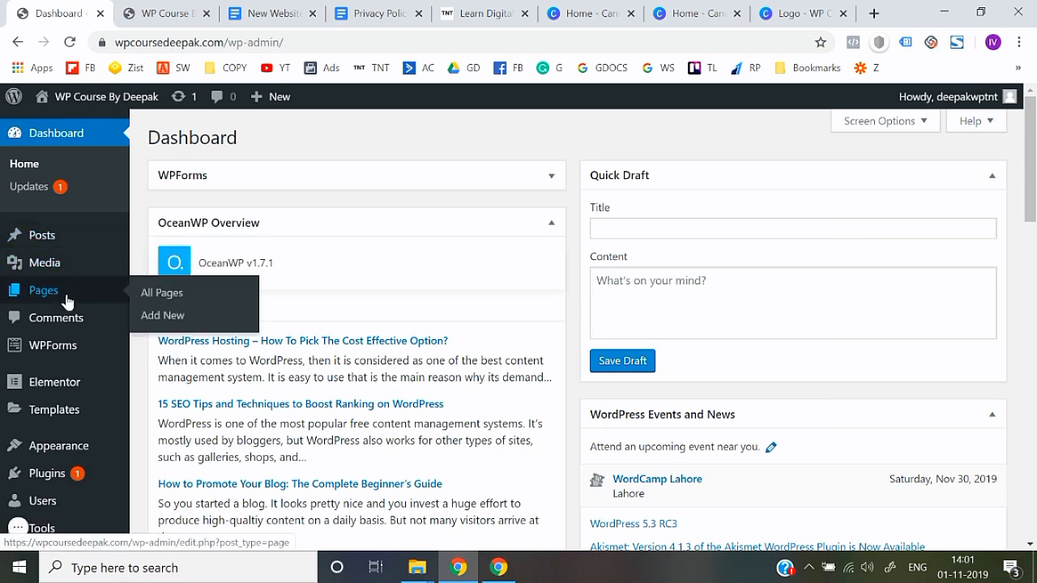
click(170, 315)
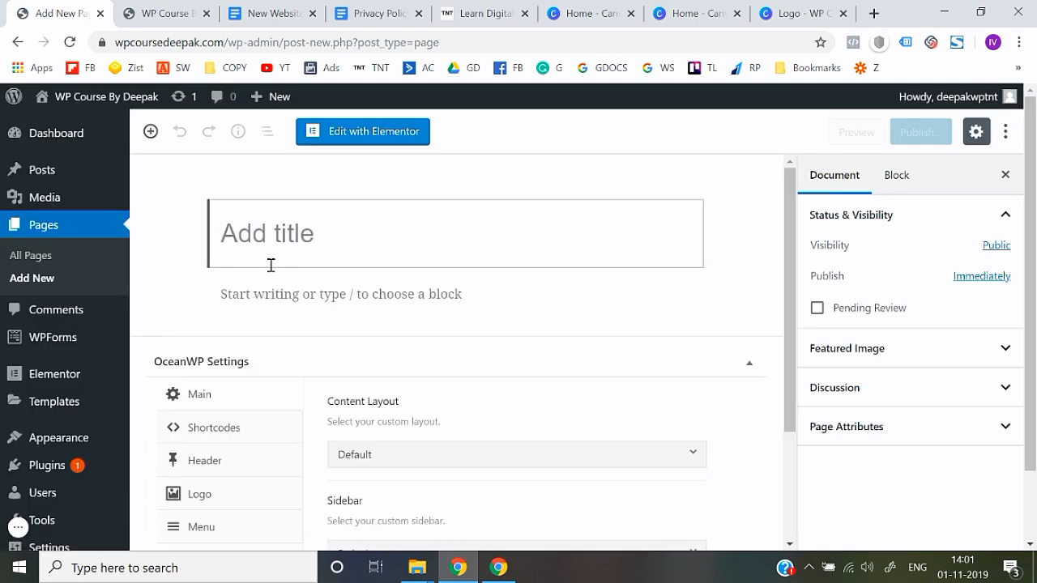
click(181, 13)
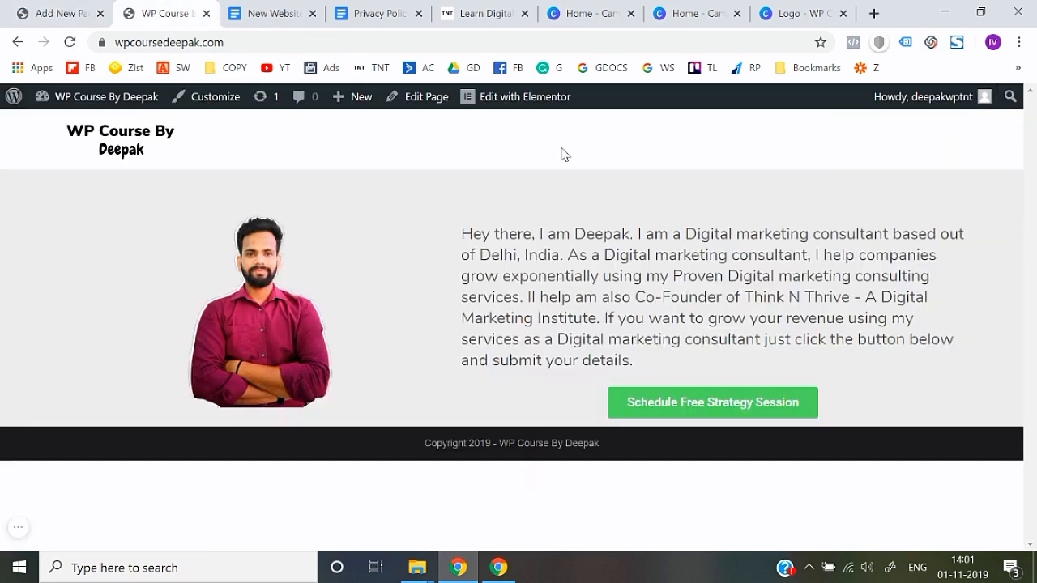
click(95, 9)
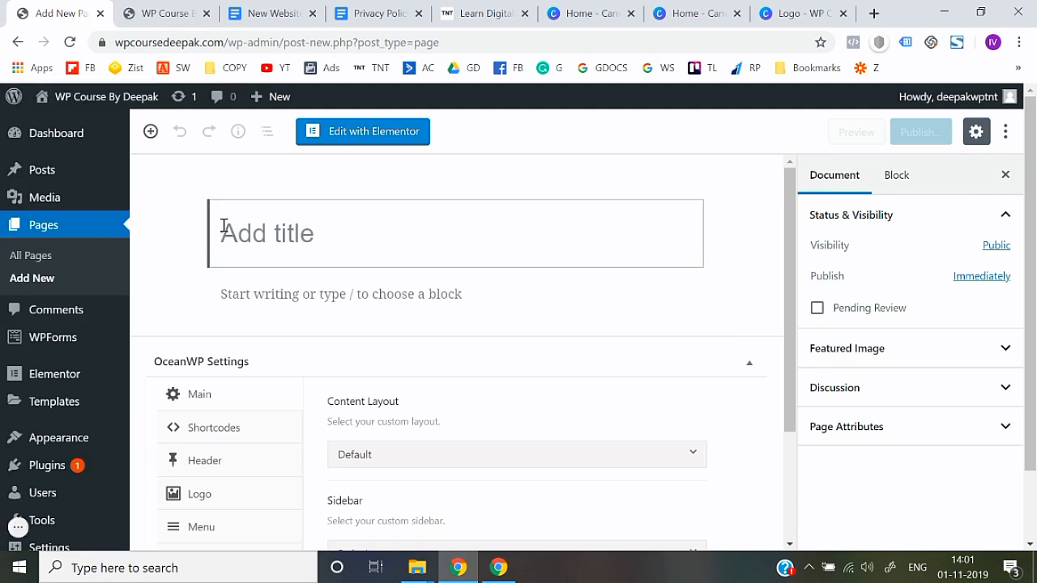
click(166, 8)
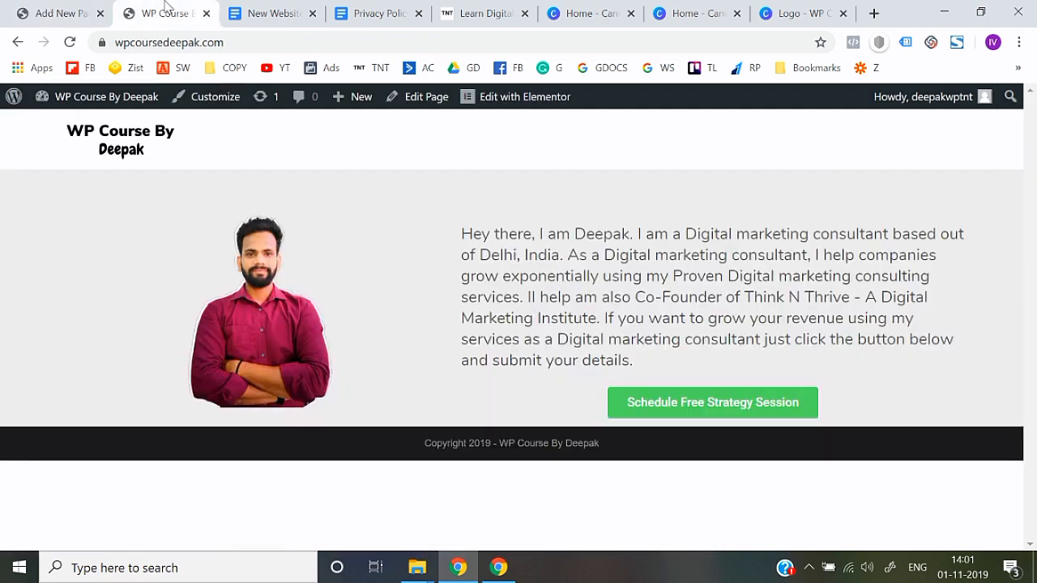
click(81, 8)
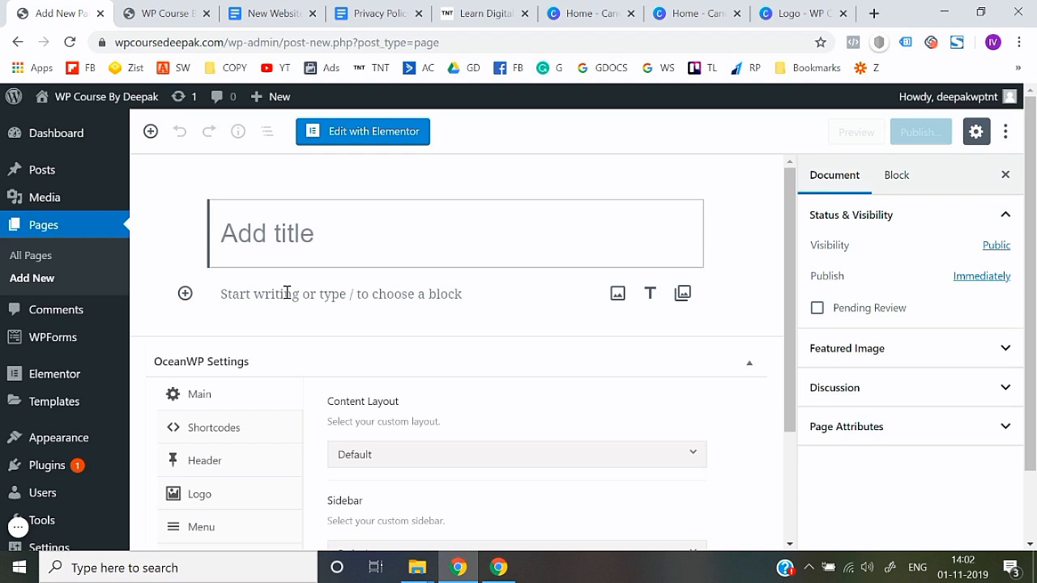
text(About)
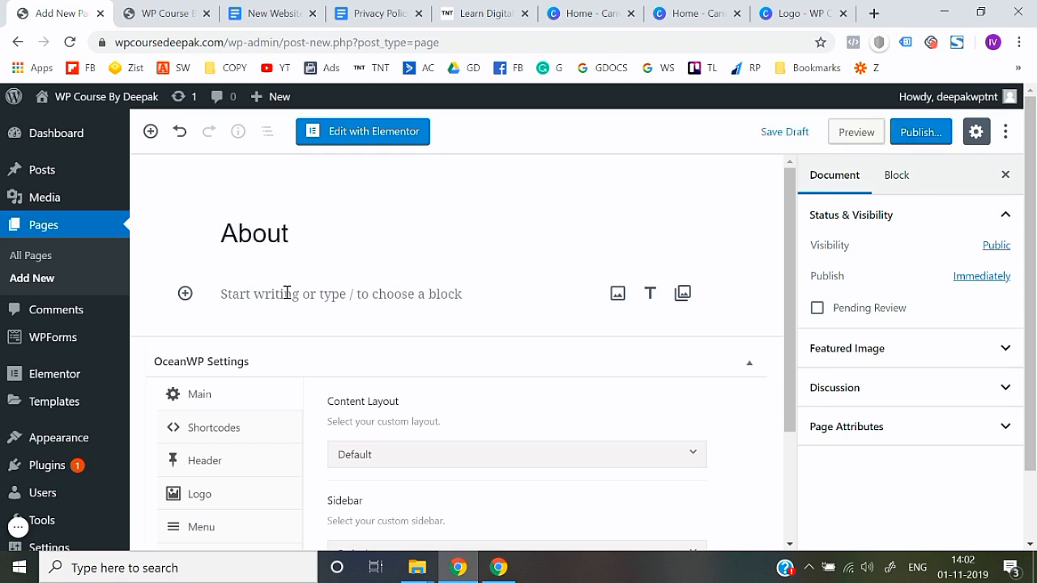
text( us)
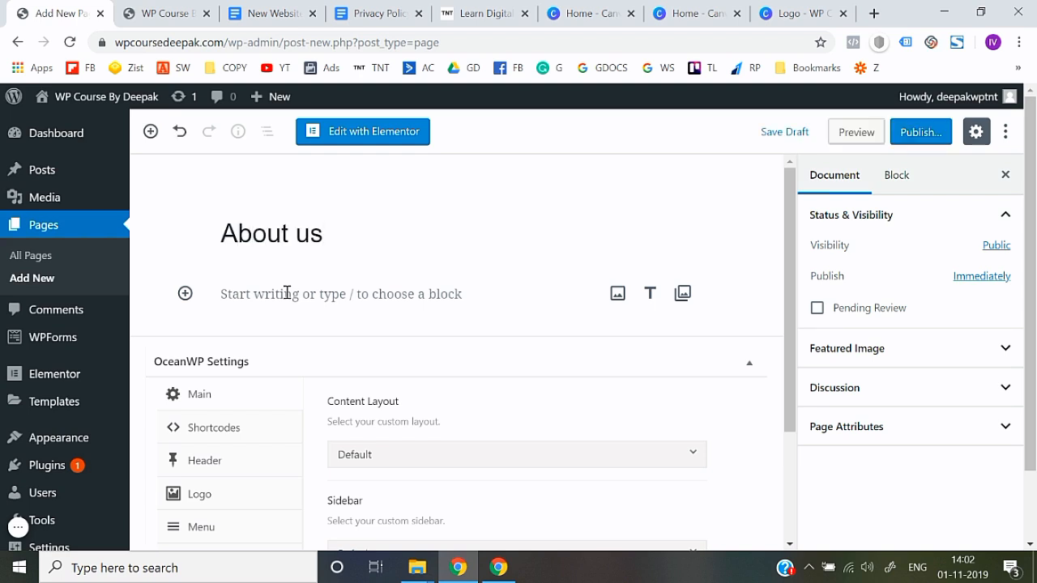
click(917, 134)
click(917, 137)
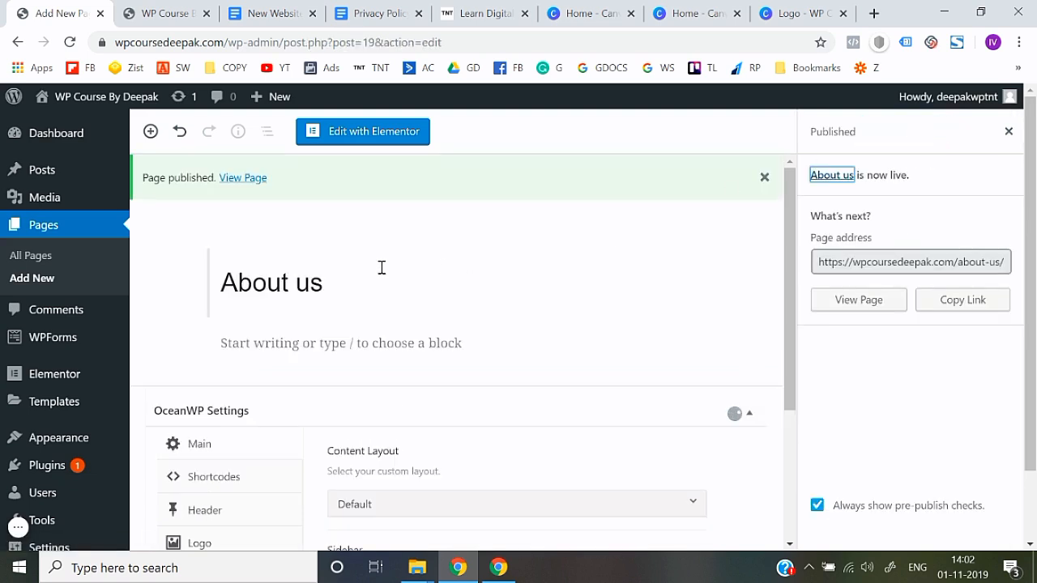
- Add another new page titled "Contact us" and publish it
click(33, 279)
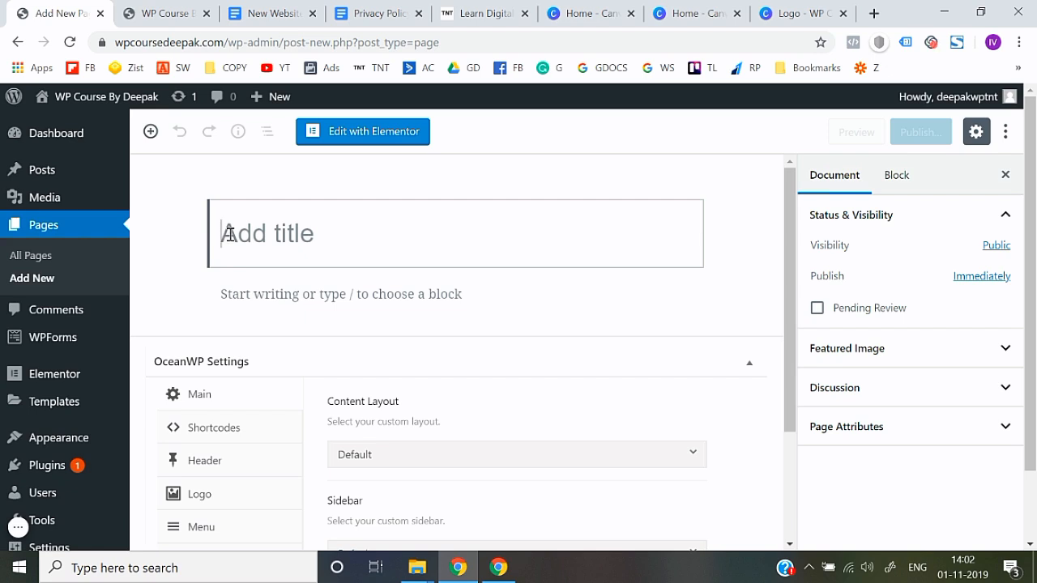
text(Contact is)
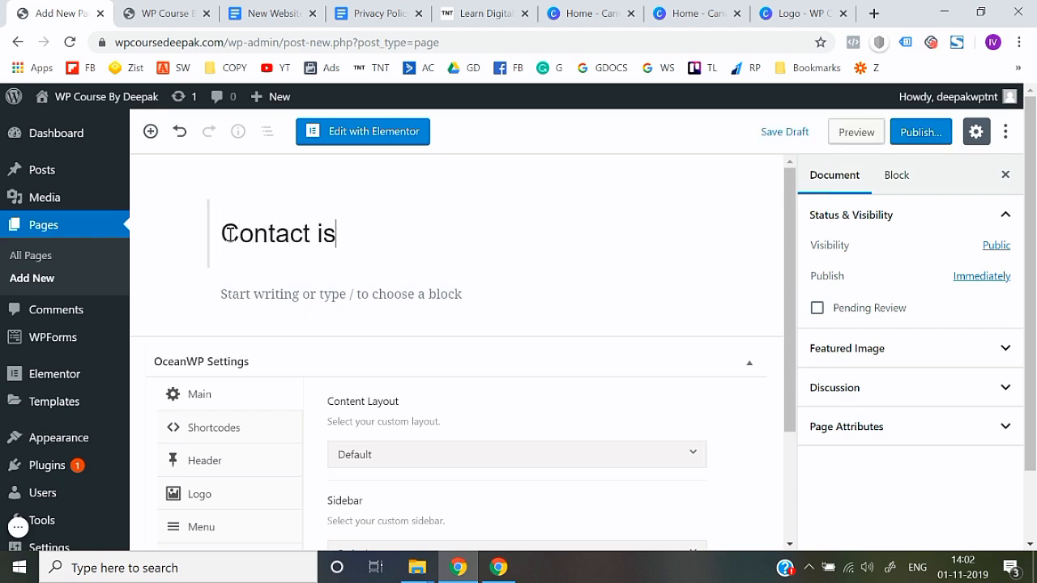
key(BackSpace)
key(BackSpace)
text(us)
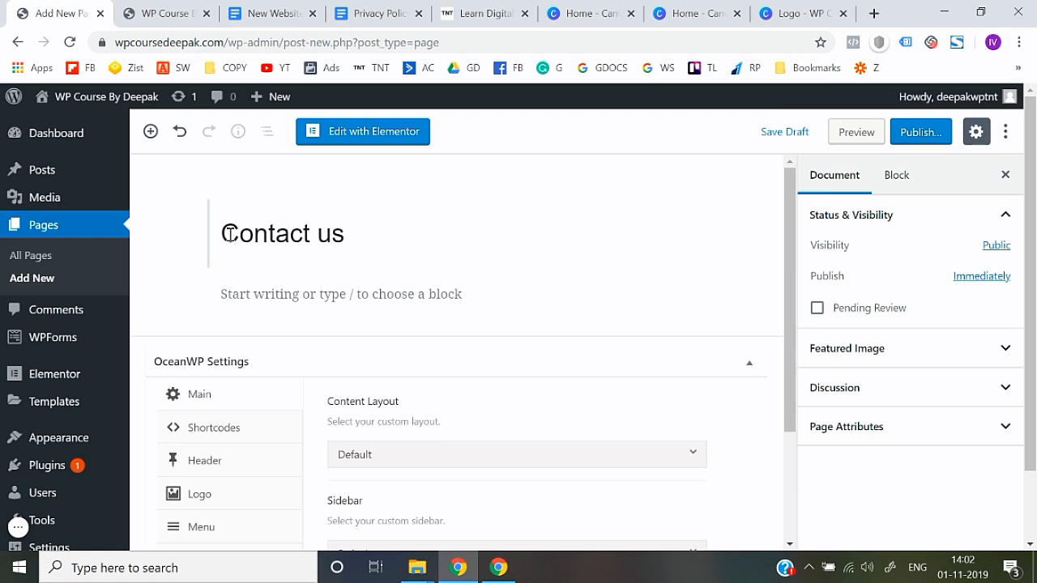
click(905, 138)
click(904, 141)
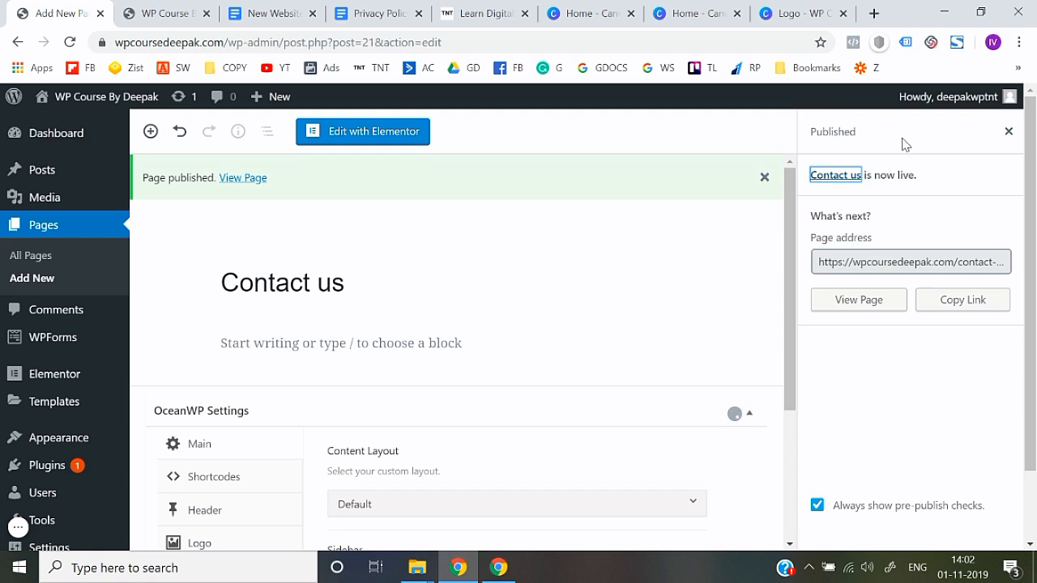
- Add a new page titled "Blog" and publish it
click(30, 278)
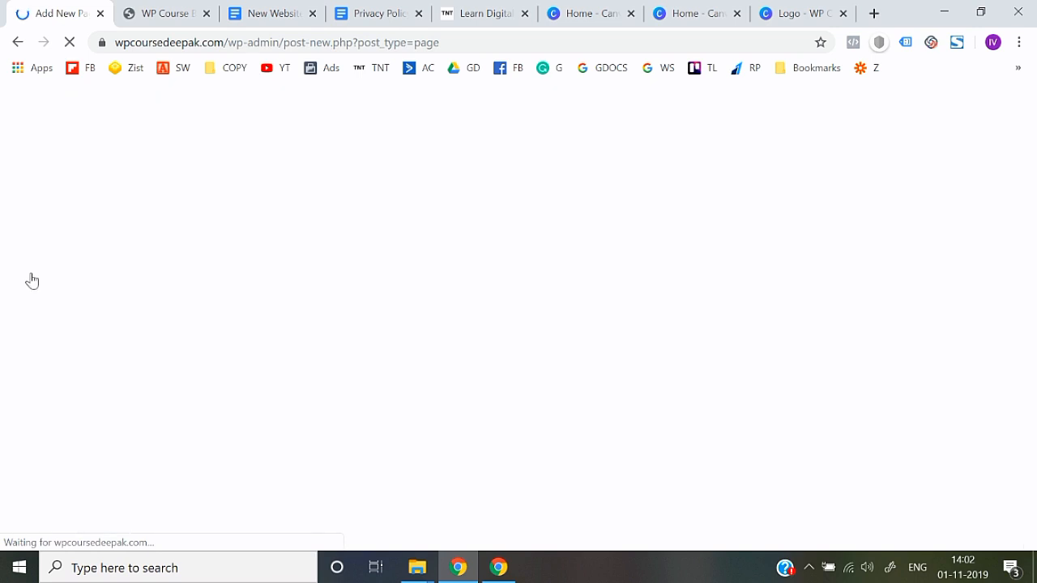
text(Blog)
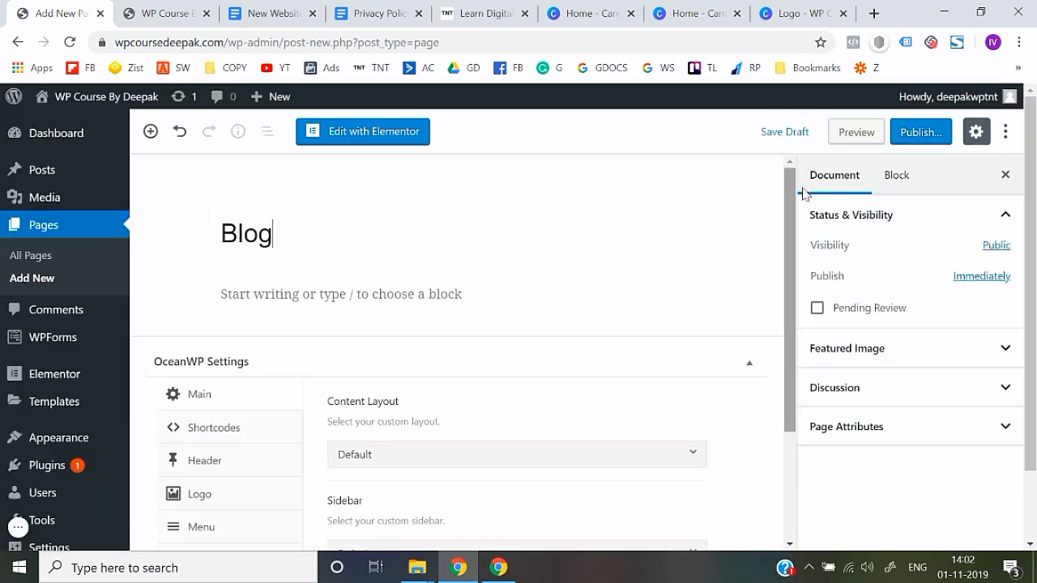
click(921, 134)
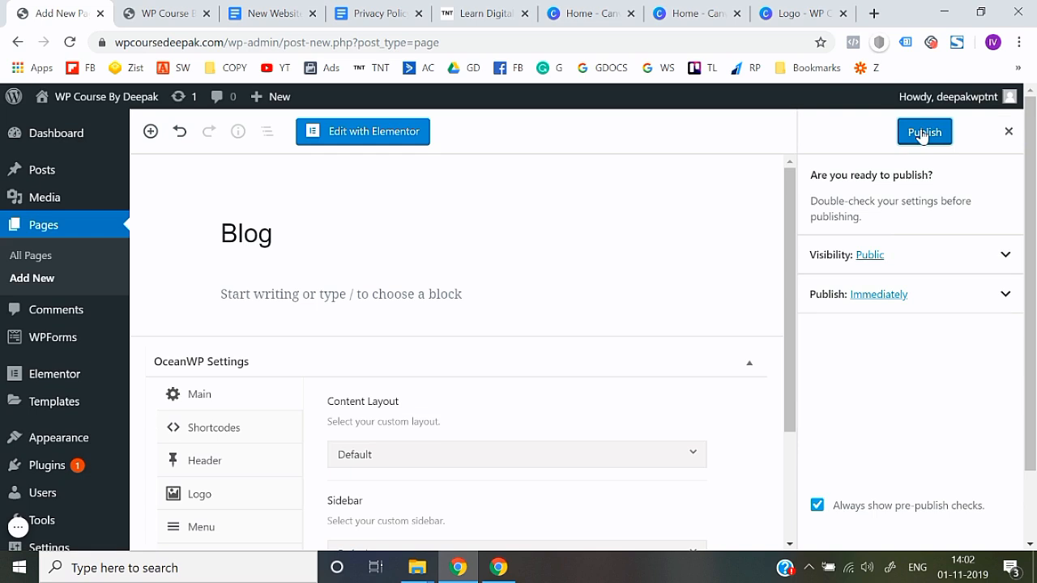
click(922, 133)
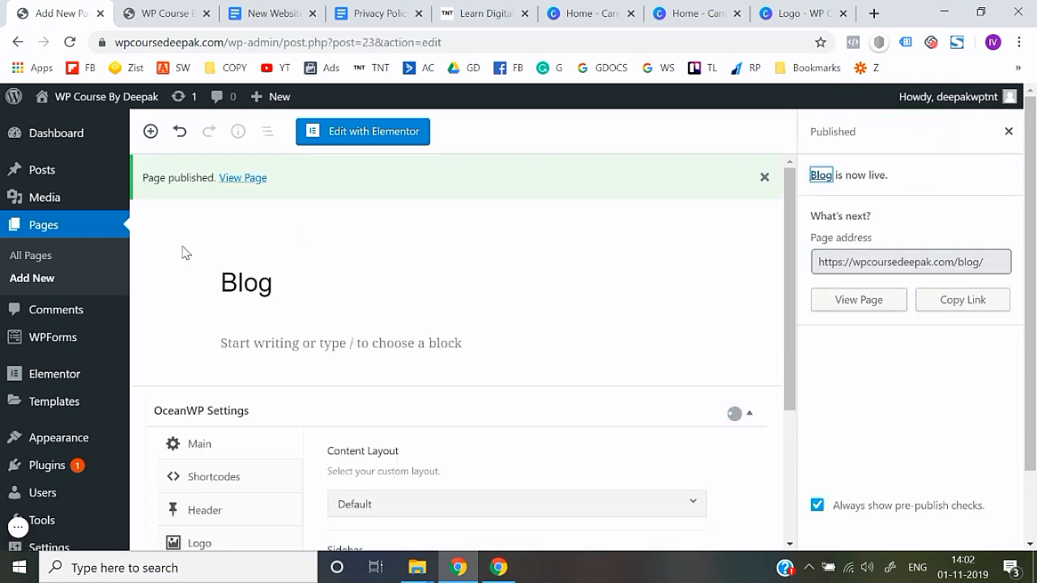
- Add a new page titled "Courses" and publish it
click(42, 280)
click(42, 279)
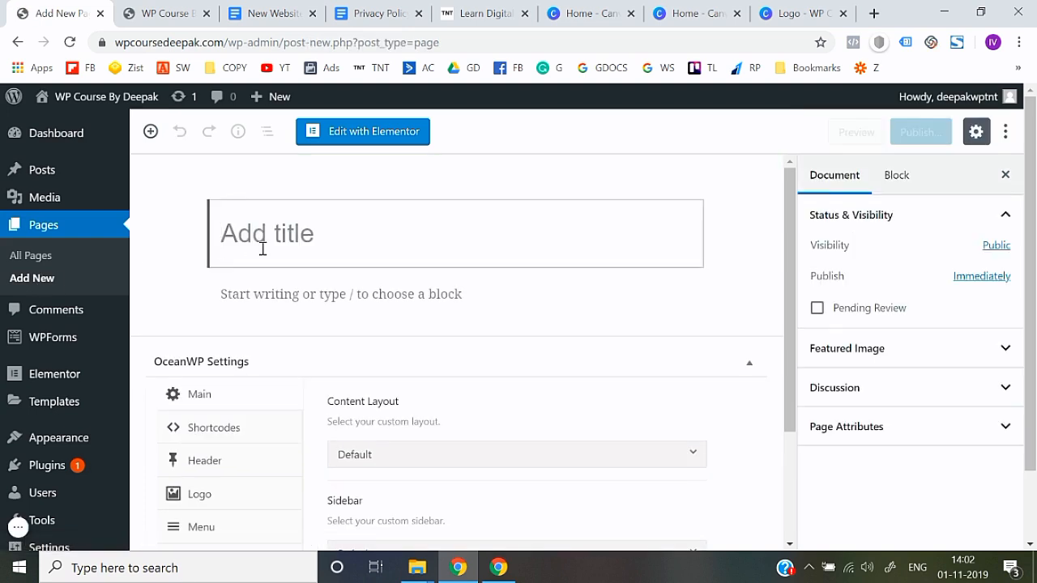
text(Courses)
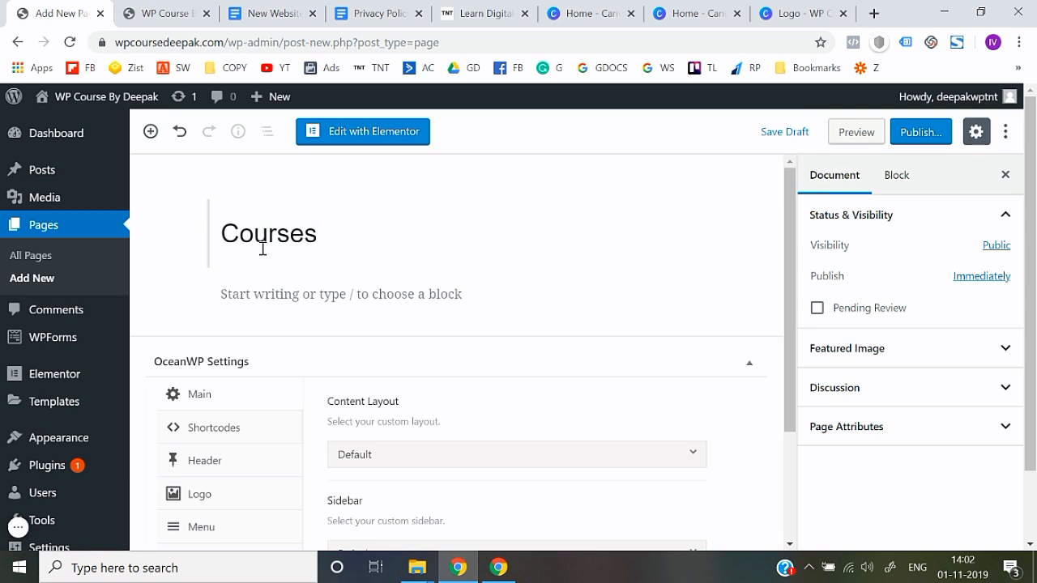
click(928, 133)
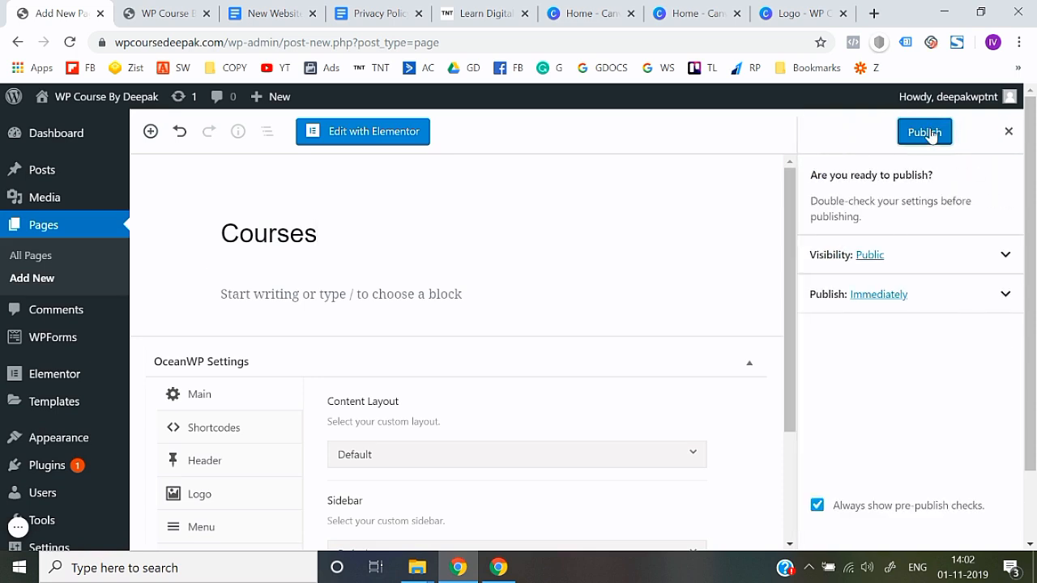
click(928, 133)
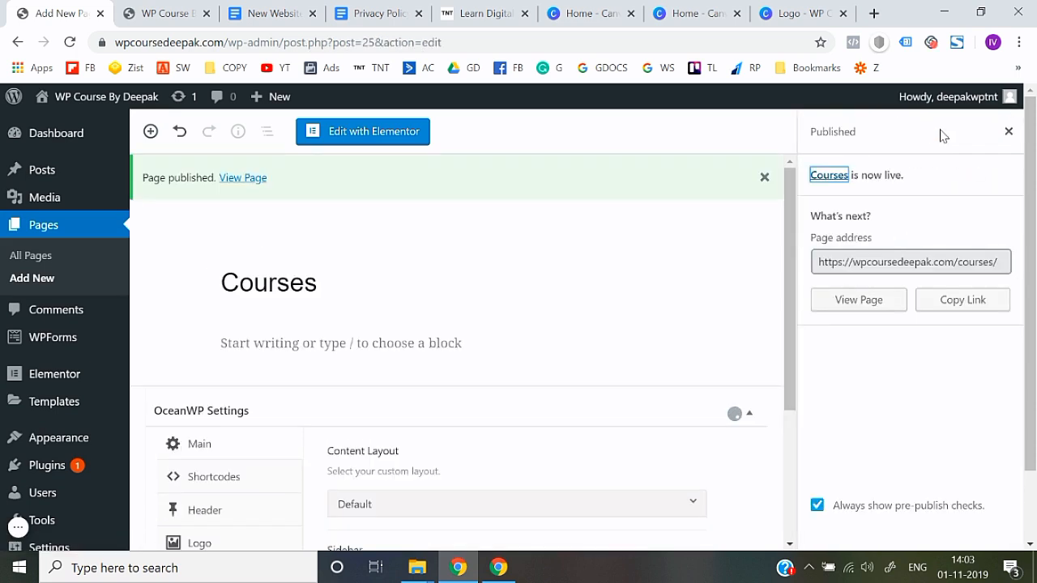
- Open the list of all pages and review it, checking the home page header against Think N Thrive's navigation menu
click(32, 258)
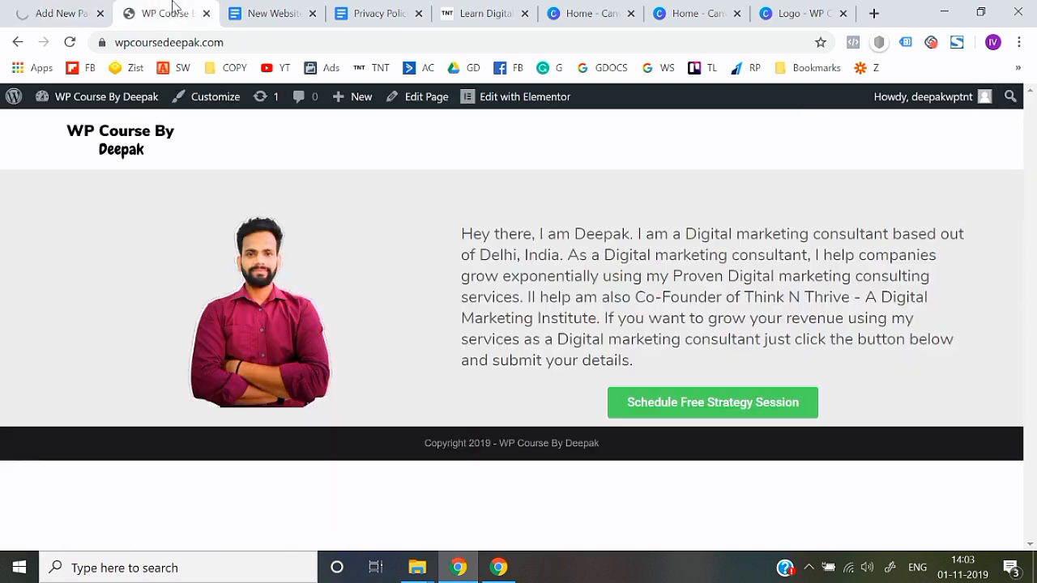
click(166, 13)
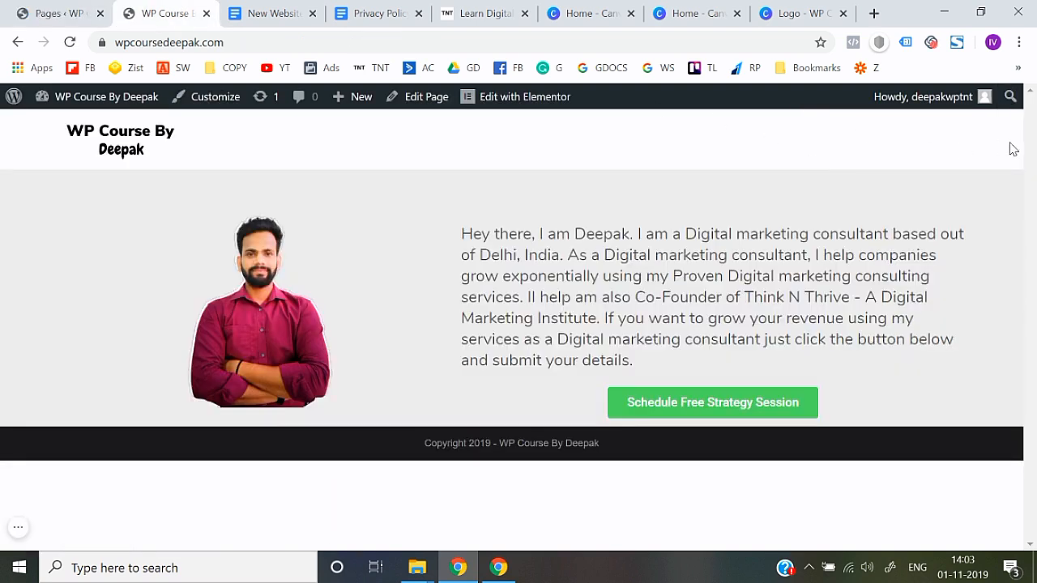
click(481, 12)
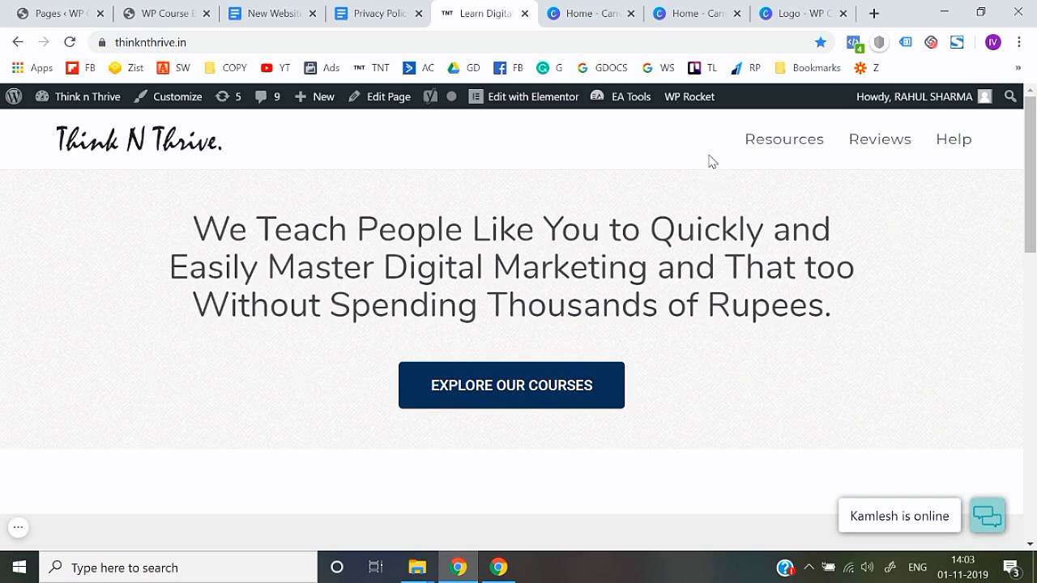
click(180, 11)
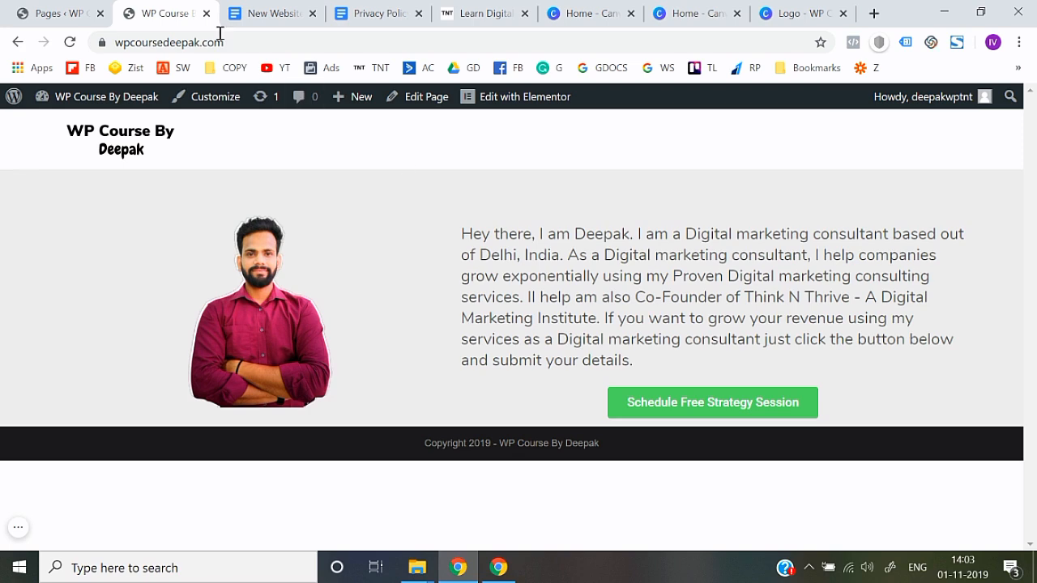
click(62, 11)
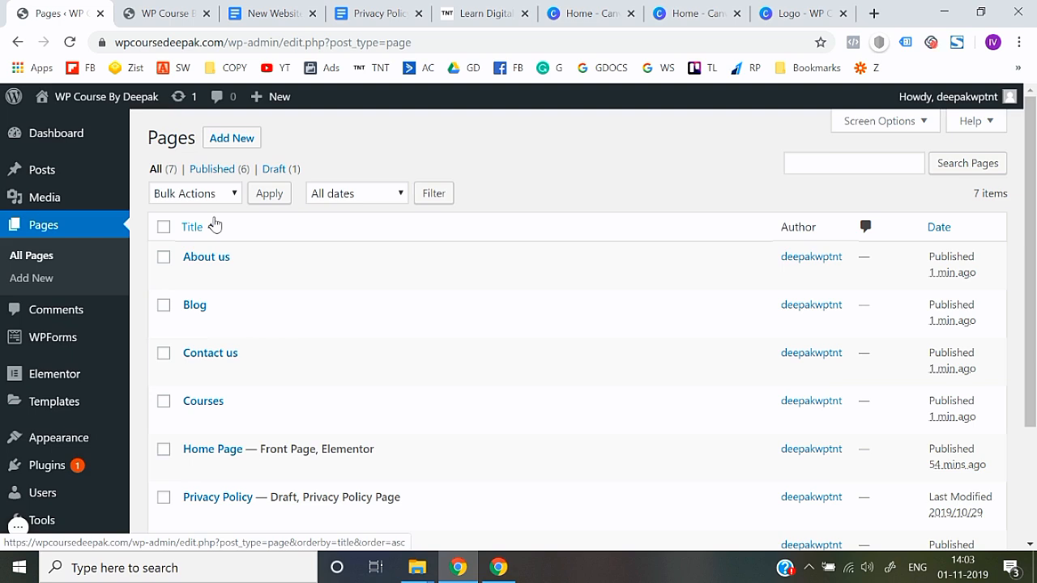
- Open the site's menu editor from the appearance settings and bring its page choices and menu name field into view
mouse_move(91, 356)
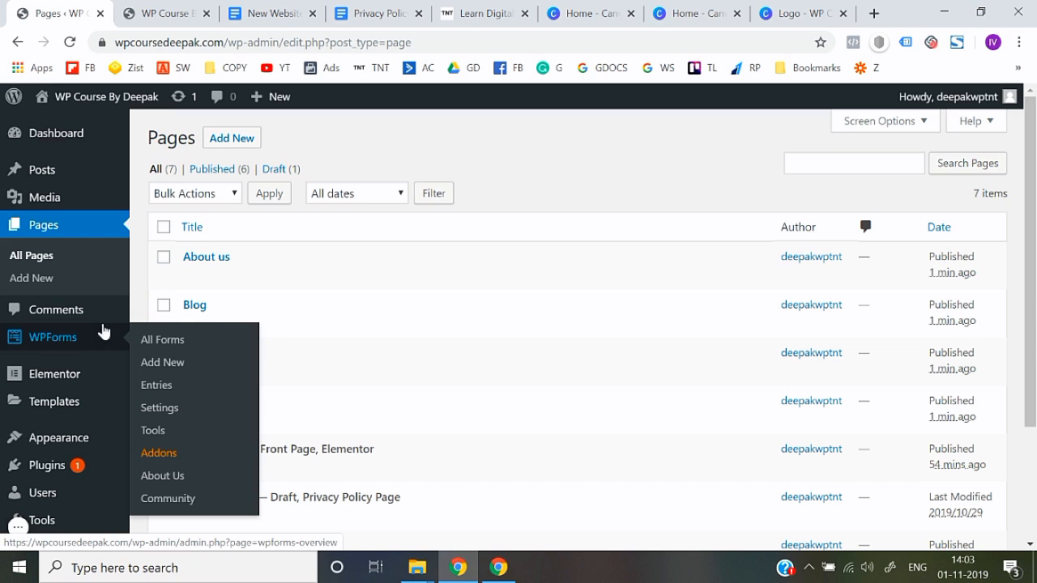
scroll(41, 398, down, 1)
scroll(41, 398, down, 1)
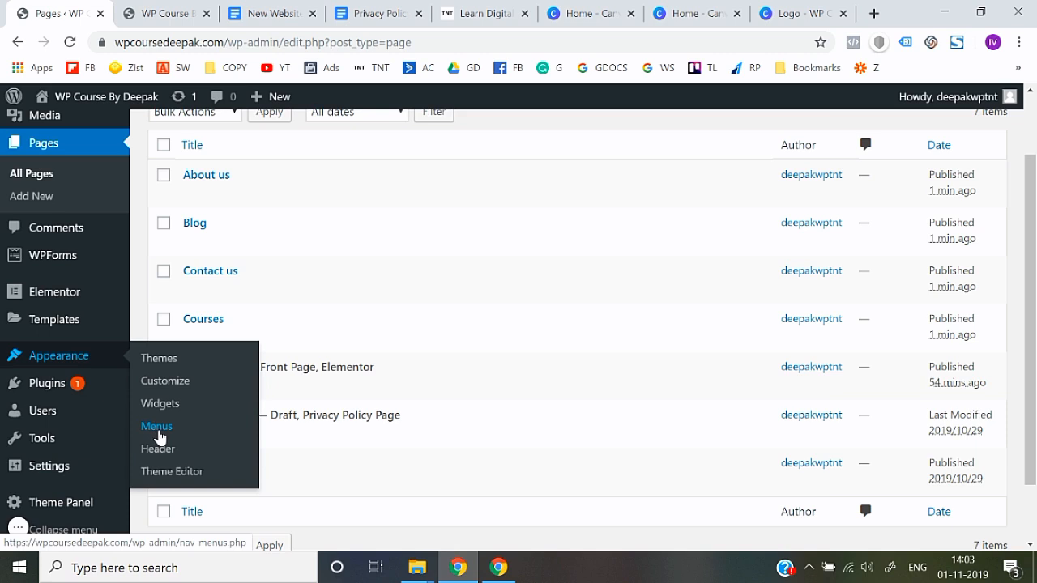
click(158, 435)
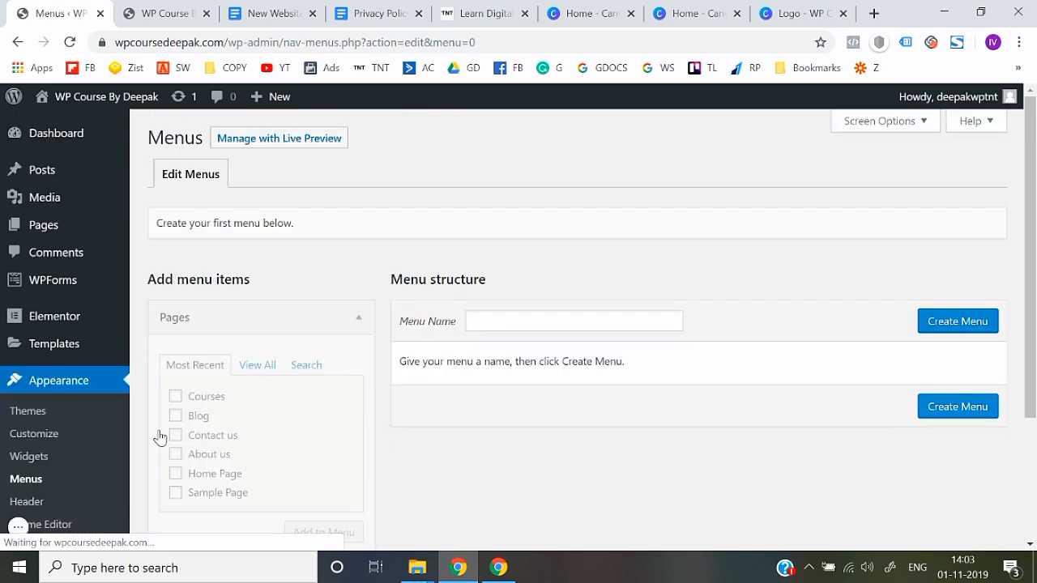
scroll(506, 357, down, 1)
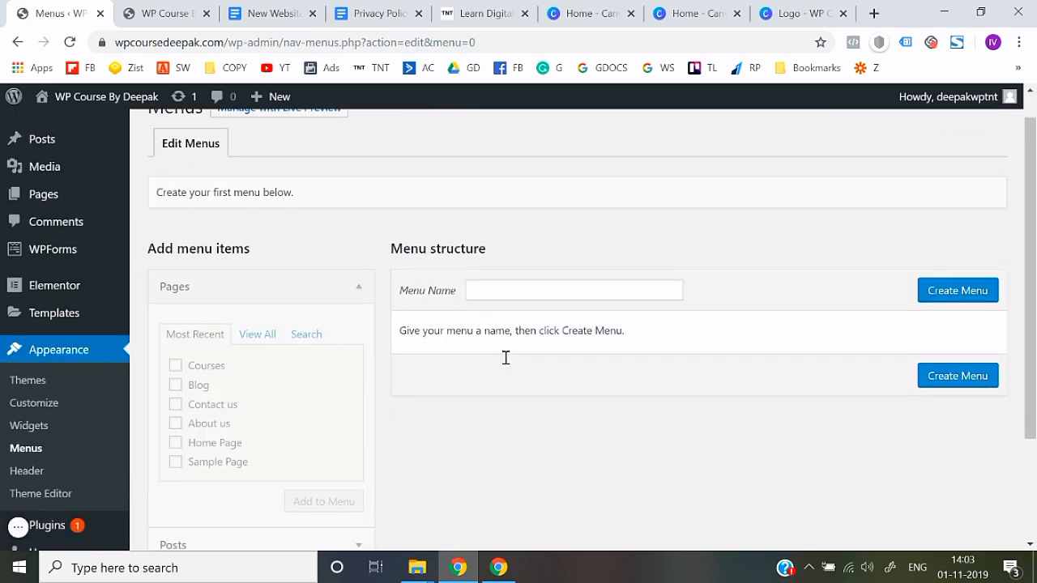
- Create a new navigation menu named "Header Menu"
click(495, 293)
text(Head)
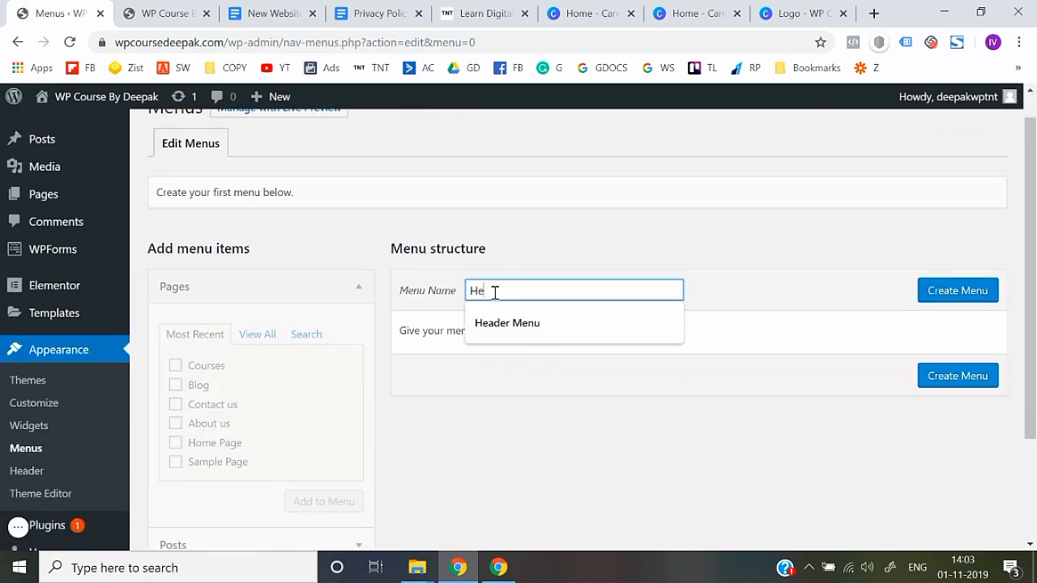
text(r)
key(BackSpace)
text(er Menu)
click(965, 300)
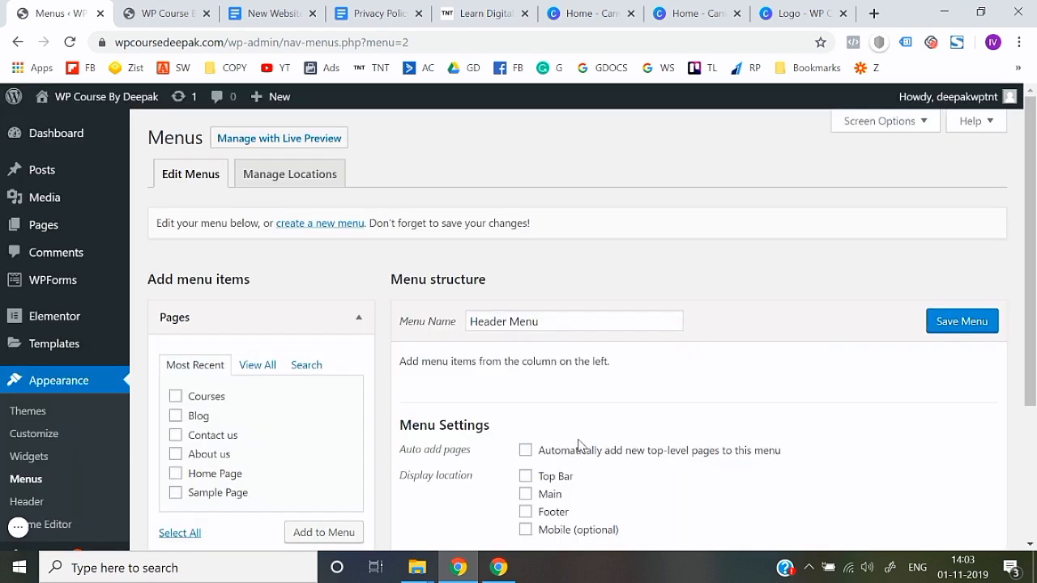
- Add the Courses, Blog, Contact us and About us pages to the menu, and place About us above Contact us
scroll(580, 445, down, 1)
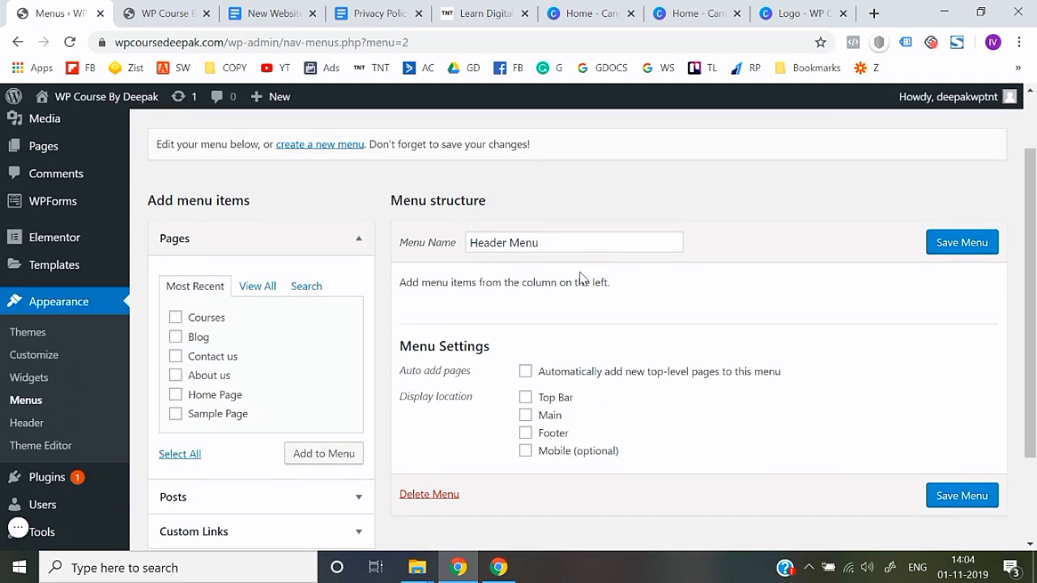
scroll(286, 361, down, 1)
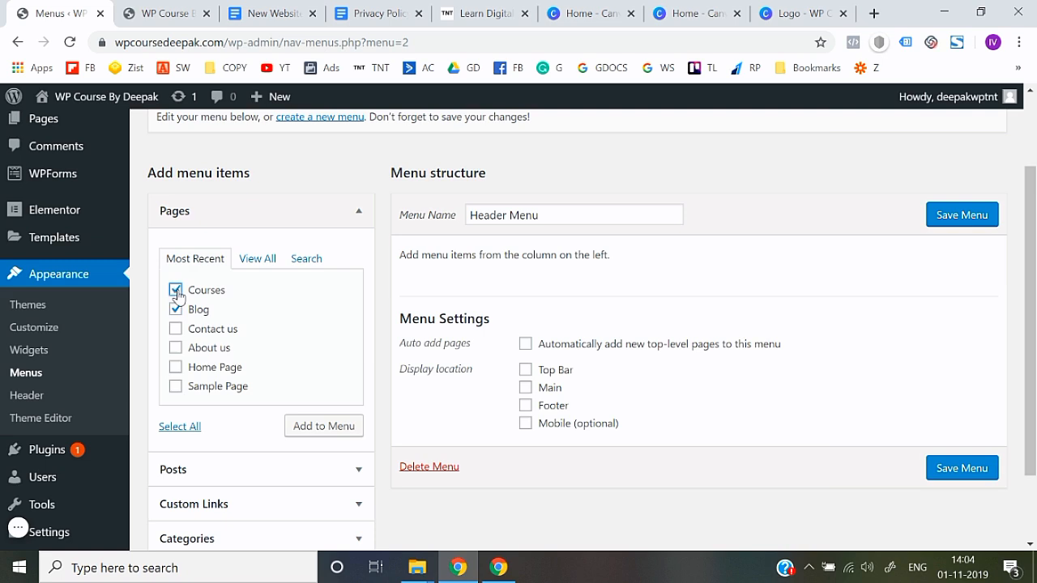
click(175, 328)
click(176, 348)
click(321, 429)
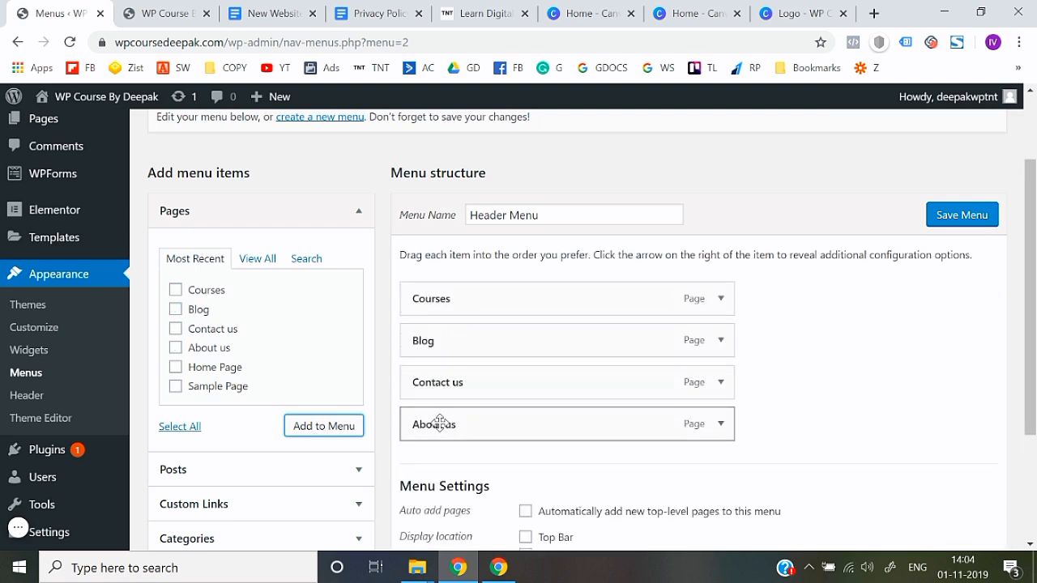
drag(440, 422, 439, 335)
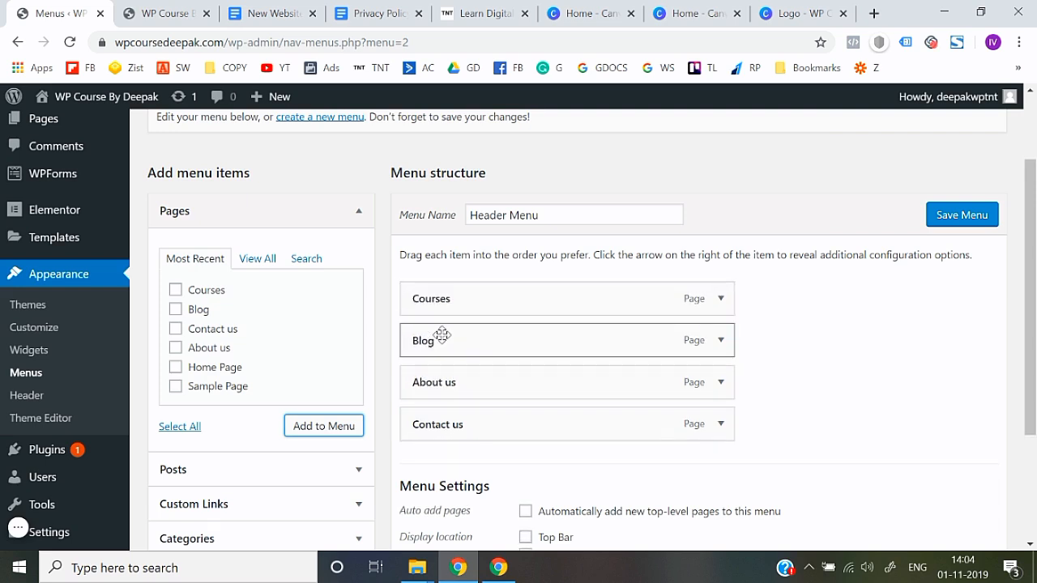
- Assign Header Menu to the Main display location and save the menu
scroll(782, 354, down, 1)
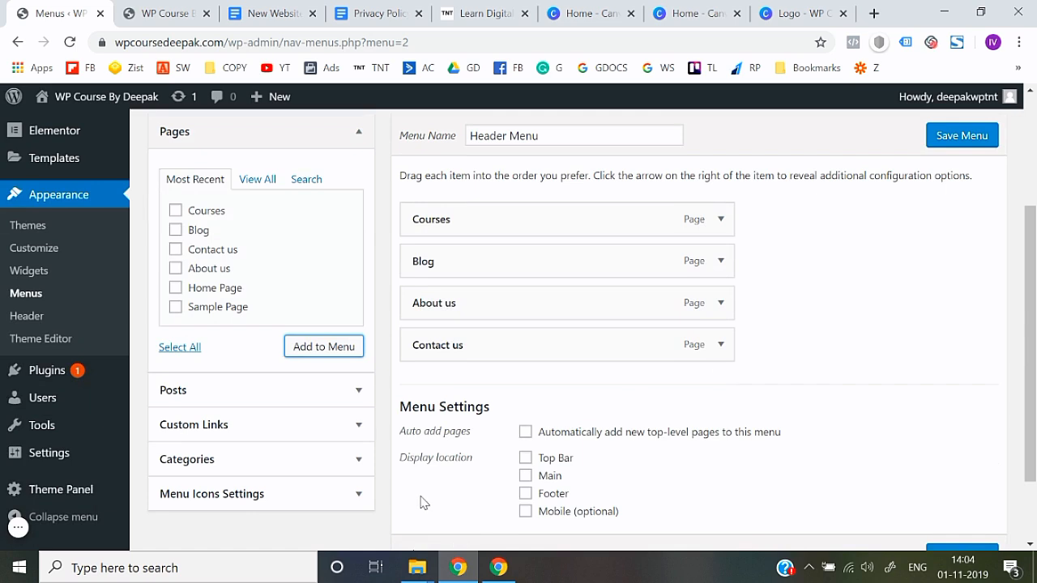
scroll(418, 499, down, 1)
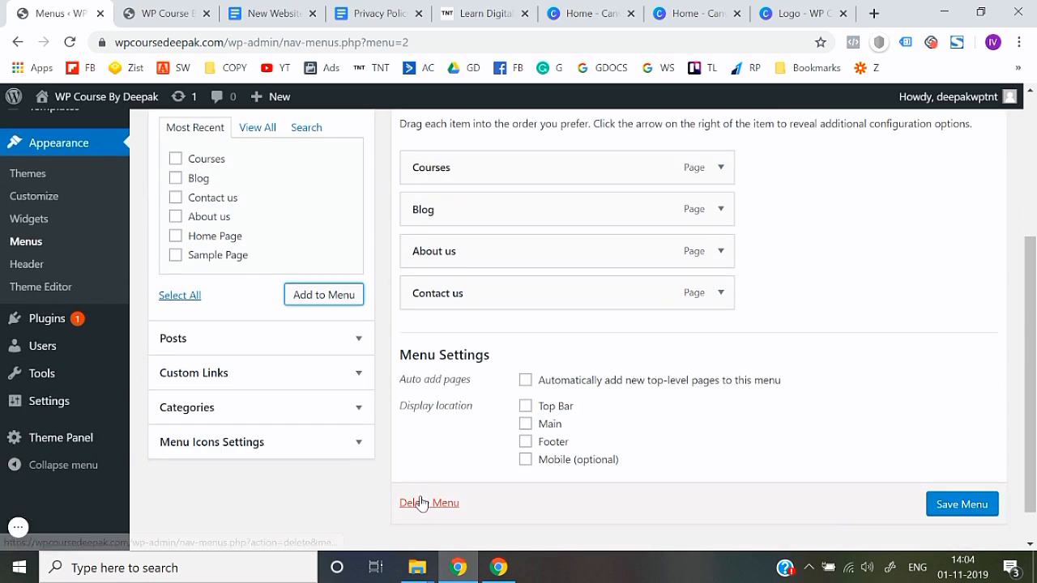
click(525, 424)
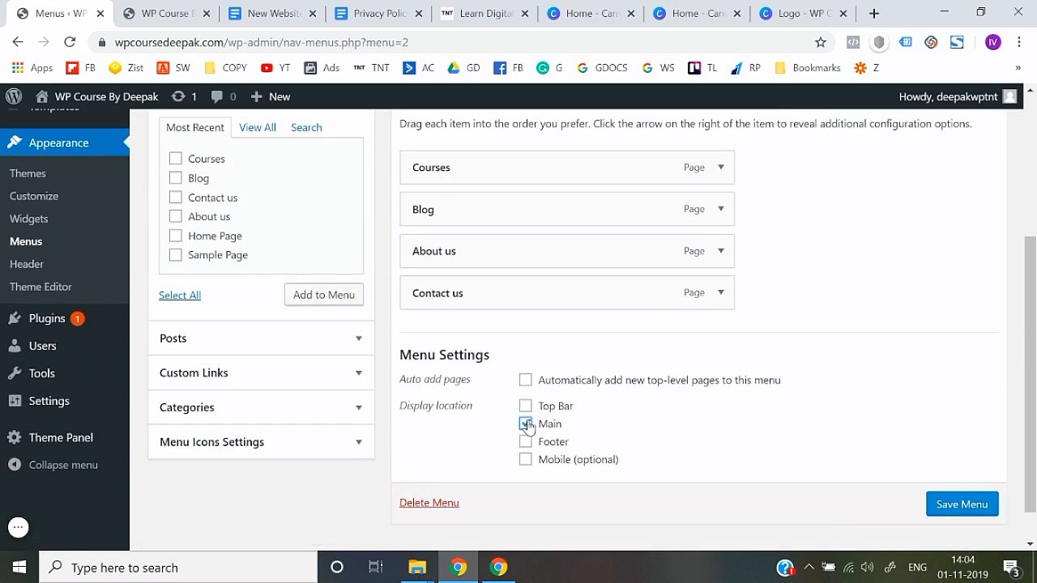
click(965, 506)
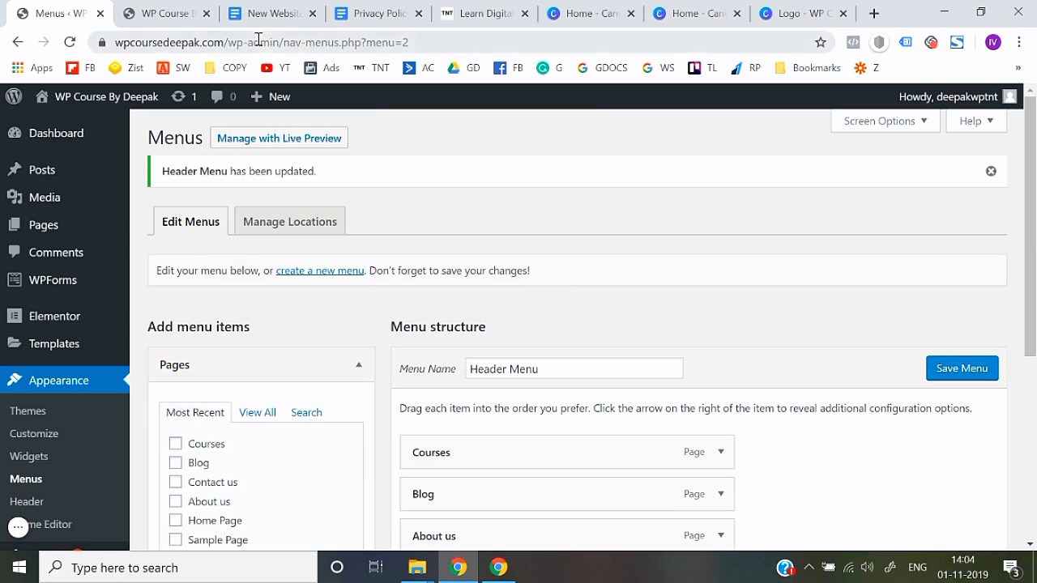
- Reload the site's home page, check the Courses page through its header menu link, and return to the home page
click(162, 13)
click(251, 43)
key(Return)
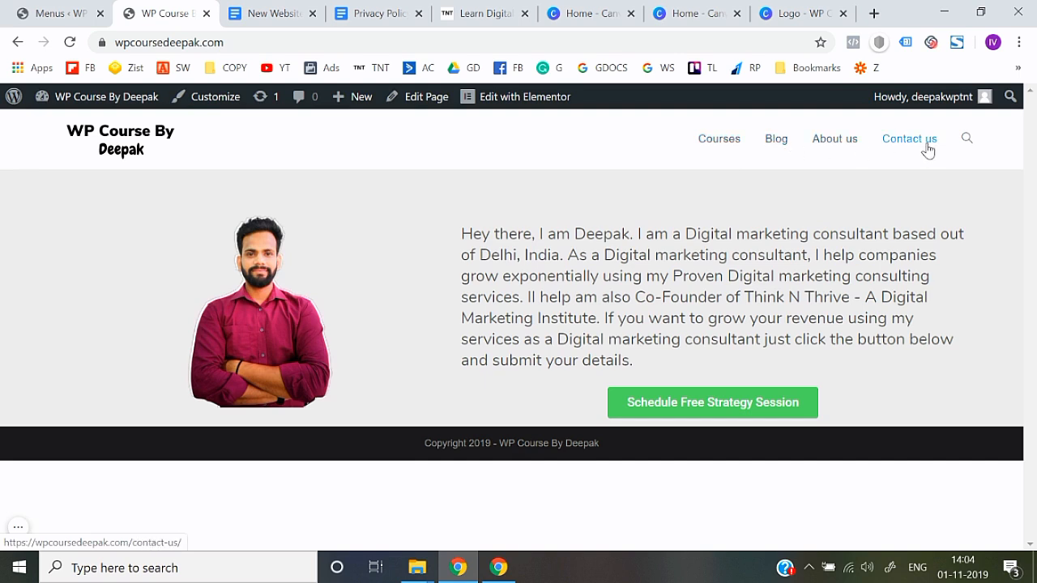
click(723, 145)
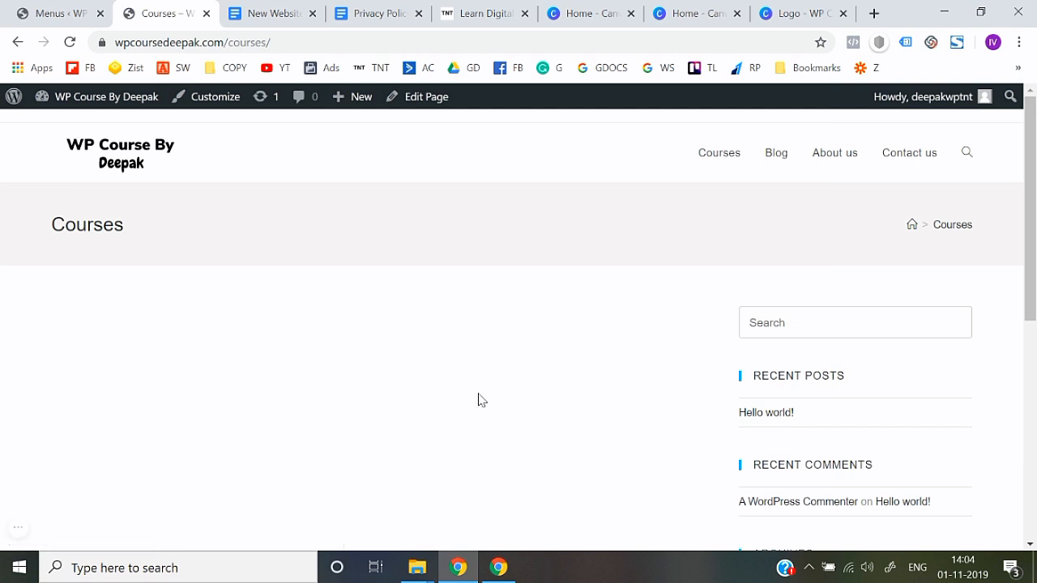
scroll(478, 399, down, 5)
scroll(478, 398, up, 5)
click(17, 41)
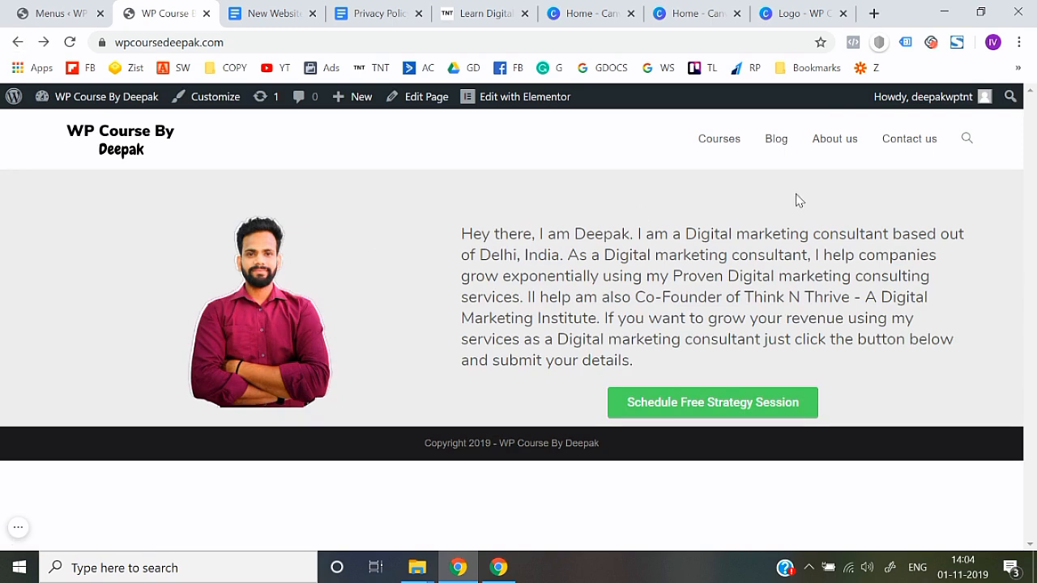
- Check the Blog, About us and Contact us pages through their header menu links, then return to the home page
click(776, 140)
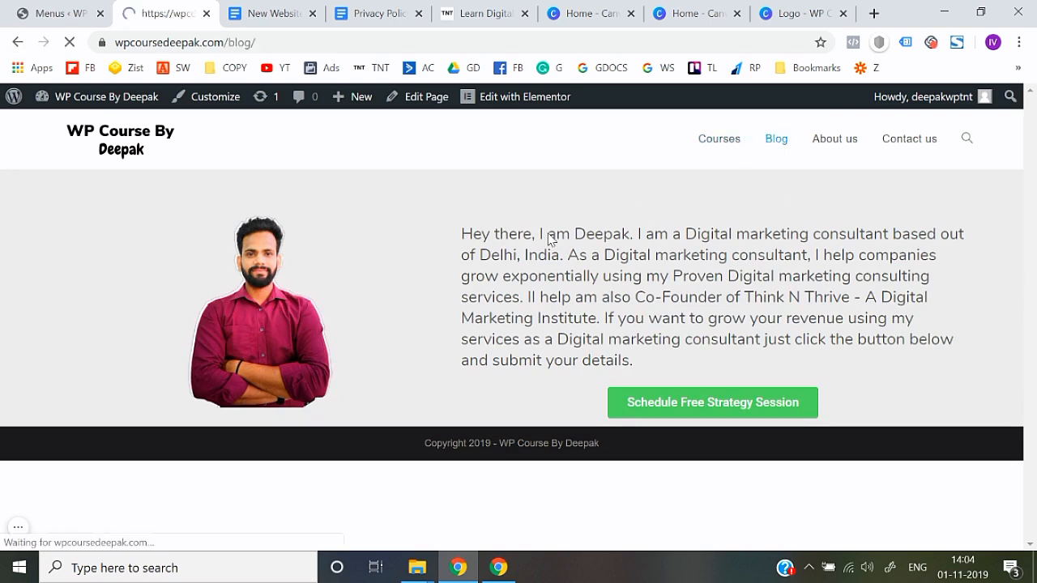
scroll(494, 271, down, 5)
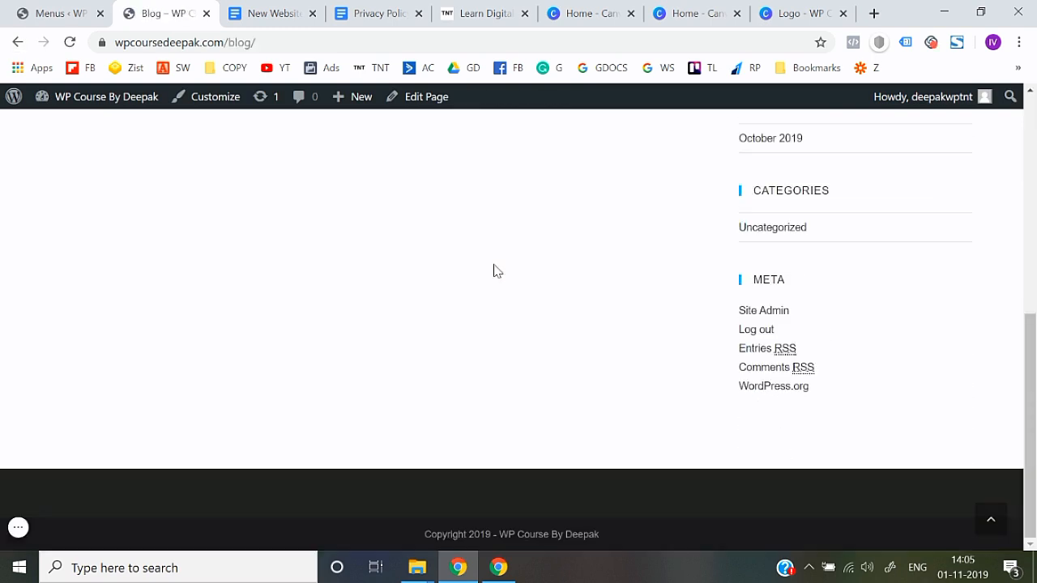
scroll(494, 271, up, 5)
click(18, 42)
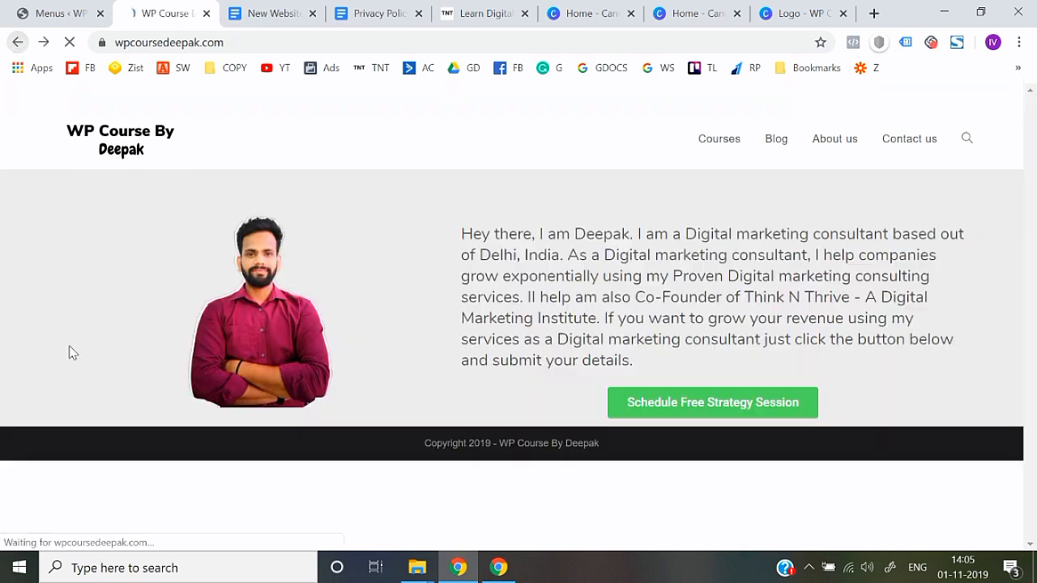
click(846, 151)
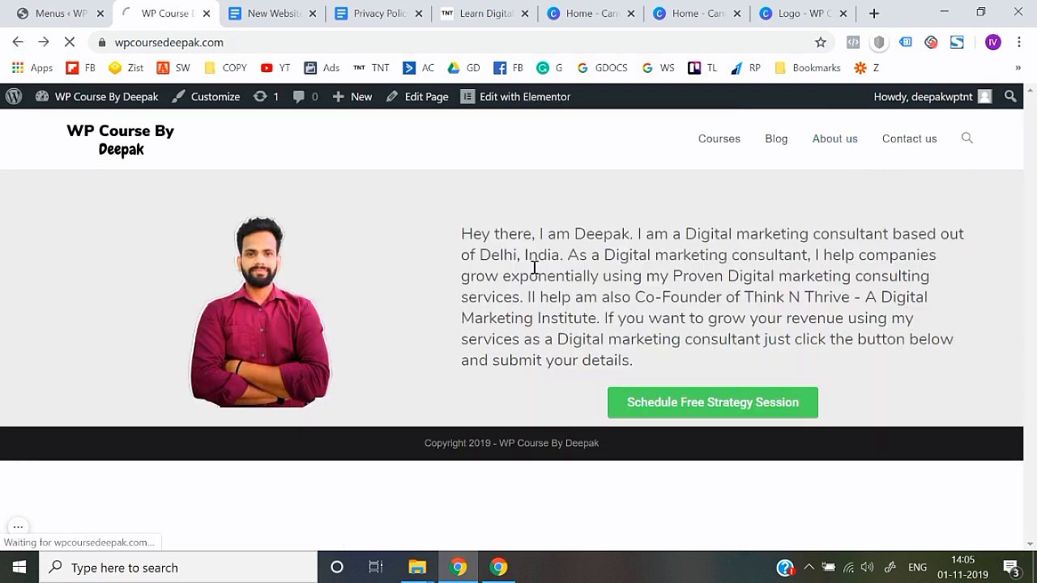
scroll(533, 267, down, 5)
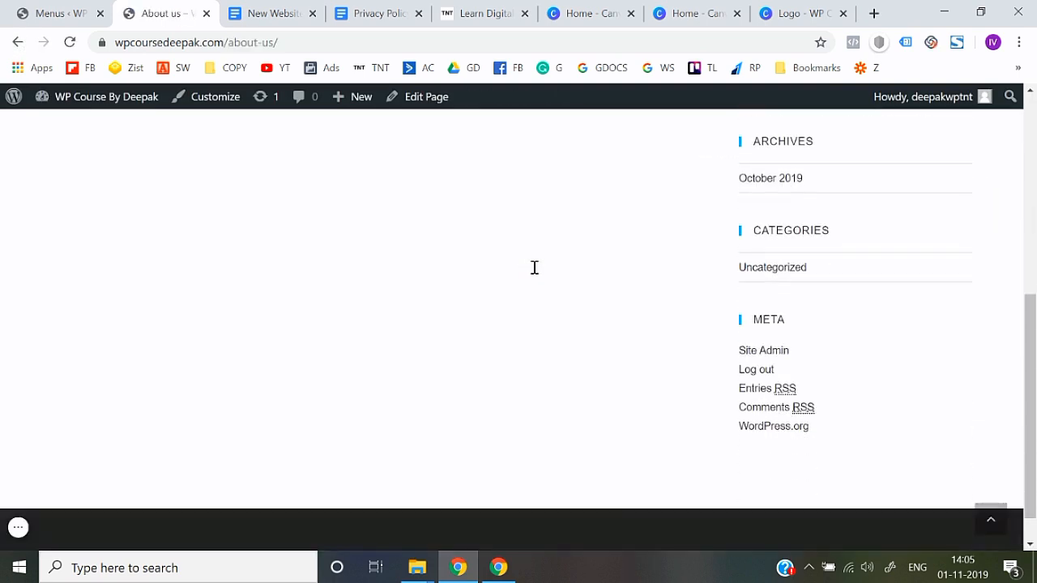
scroll(533, 267, up, 5)
click(18, 45)
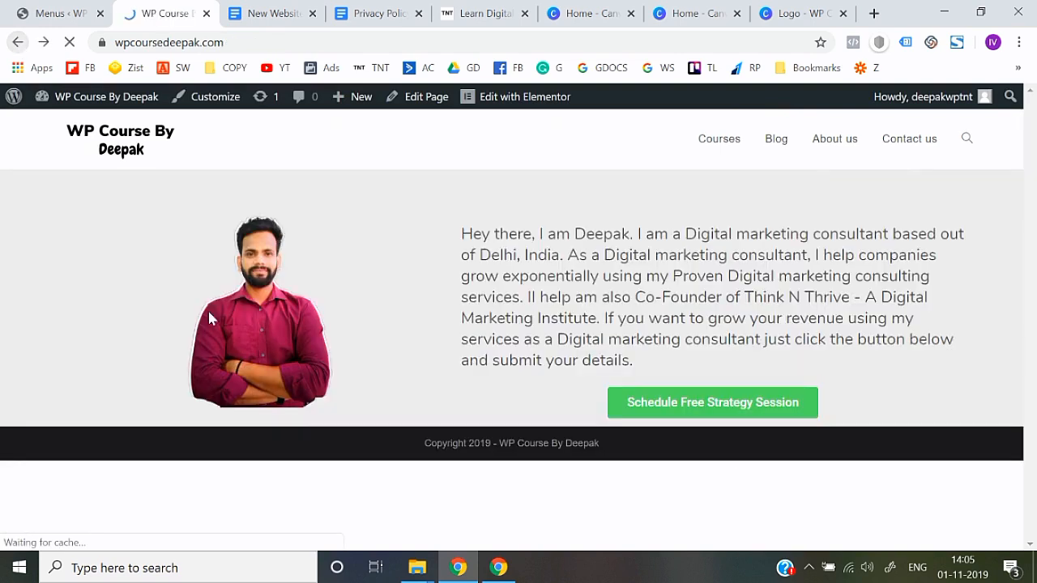
click(910, 148)
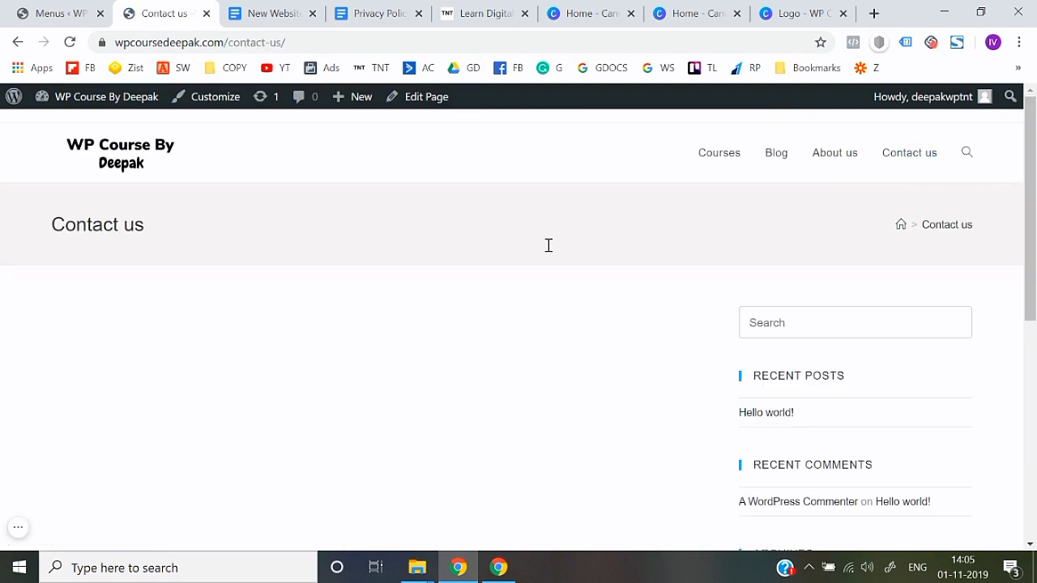
click(101, 166)
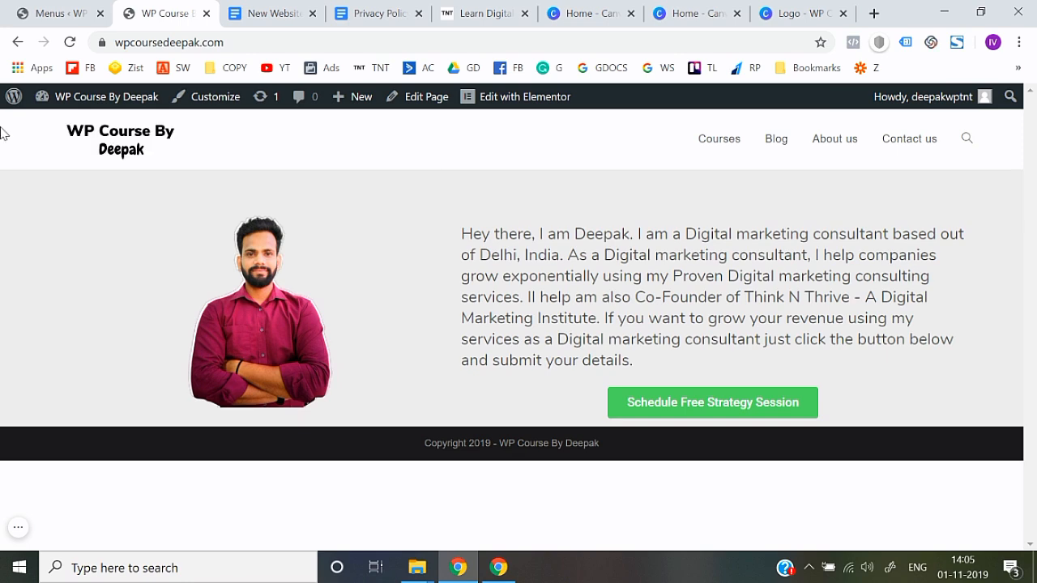
- Open the general header settings in the theme customizer and review the options down to the content after the header
click(215, 98)
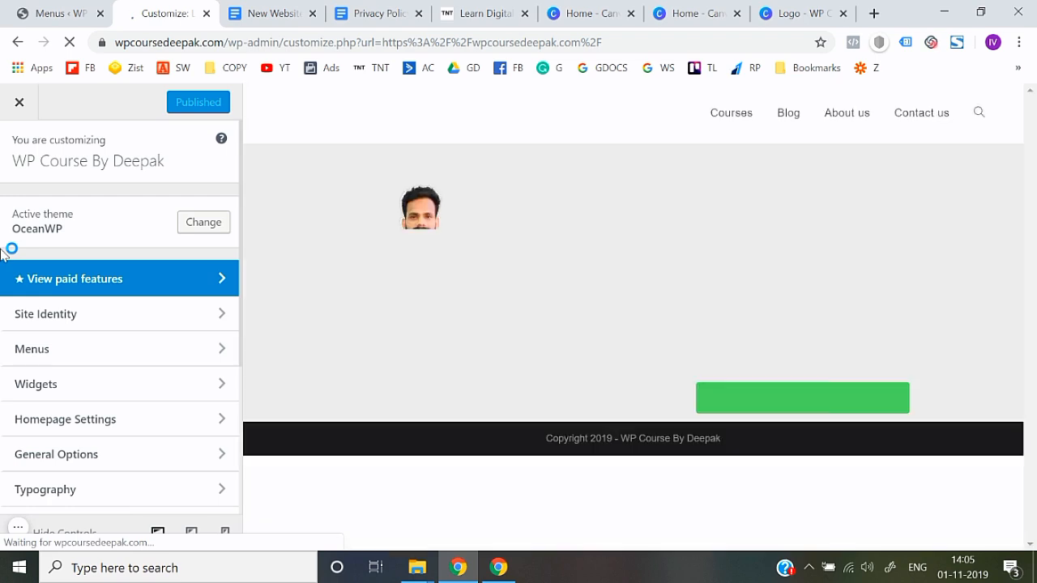
scroll(32, 400, down, 2)
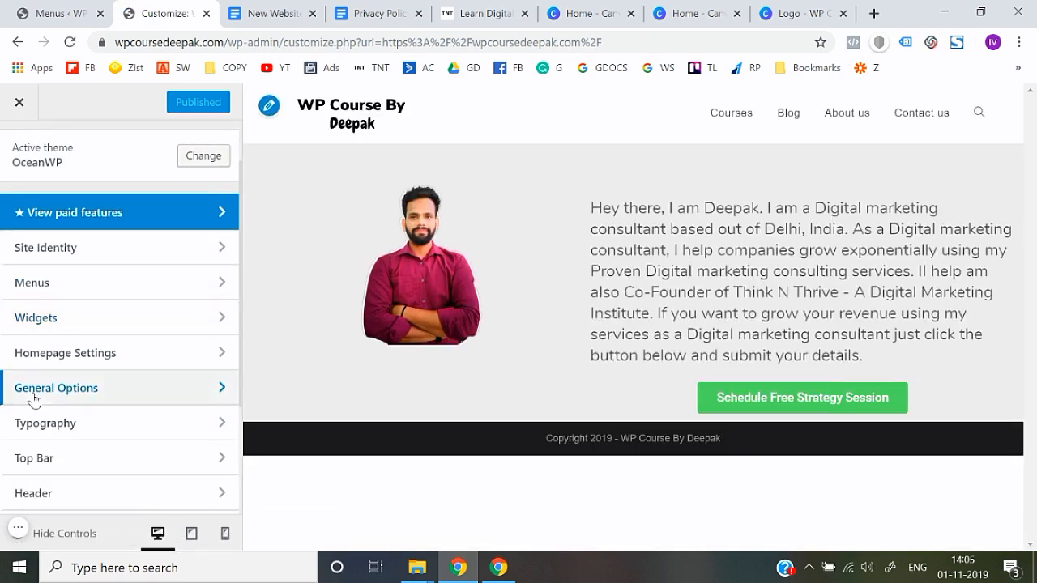
click(78, 430)
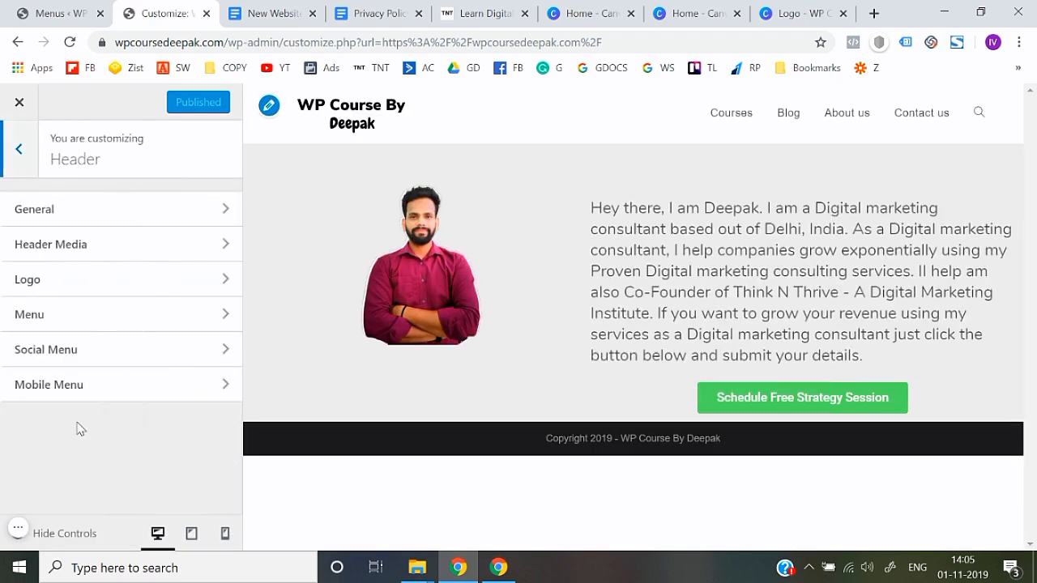
click(158, 215)
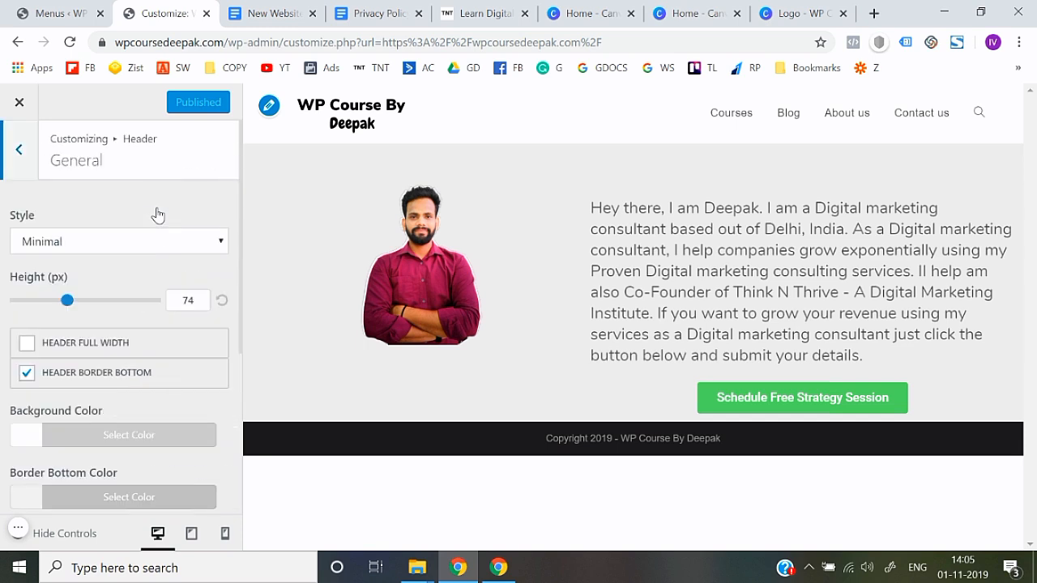
scroll(3, 348, down, 2)
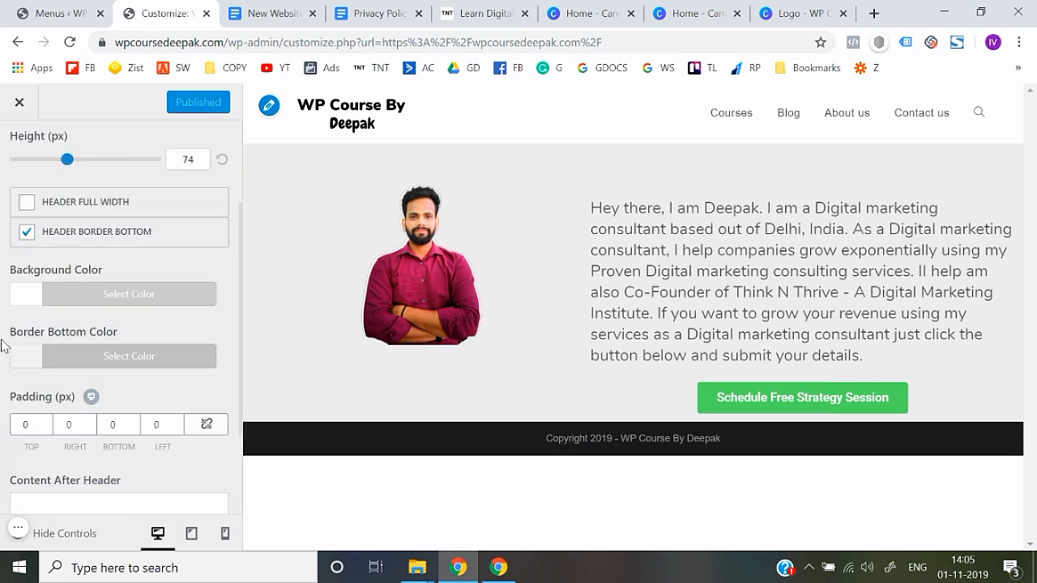
scroll(3, 344, up, 2)
scroll(3, 345, down, 4)
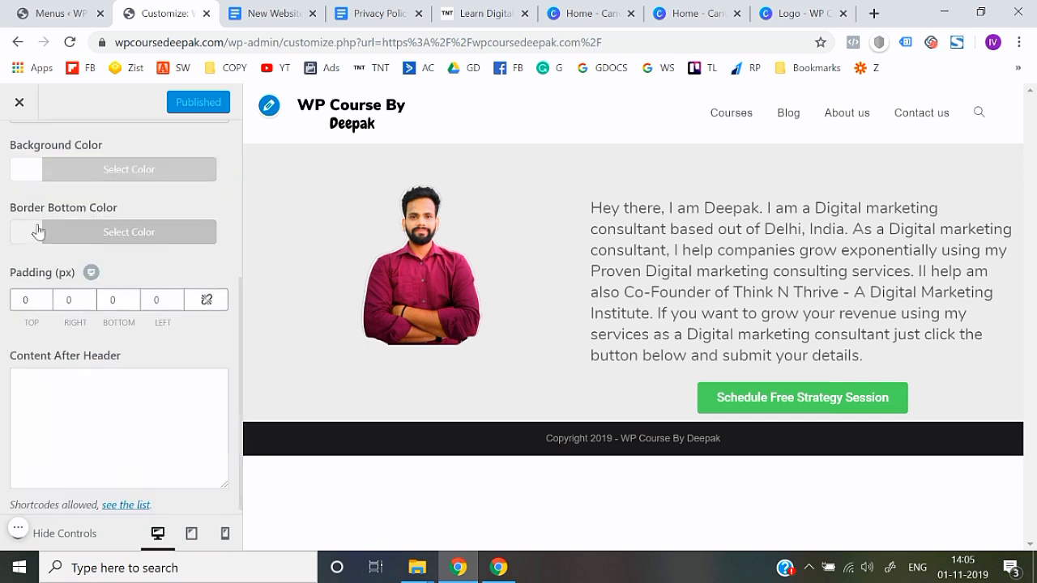
- Try red, green, blue and purple swatches as the header background color, then the custom pink #ff2861
click(24, 175)
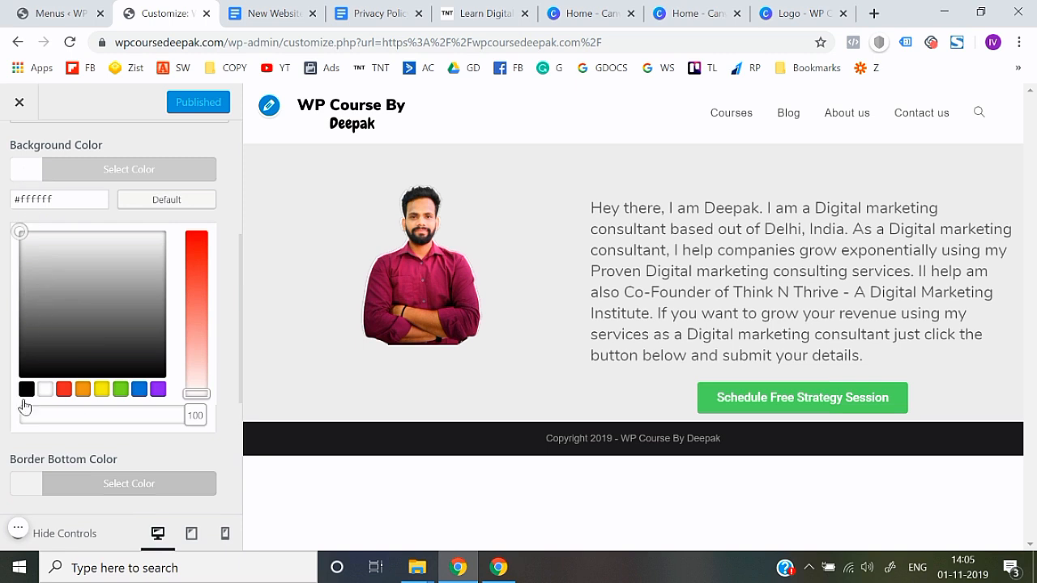
click(64, 389)
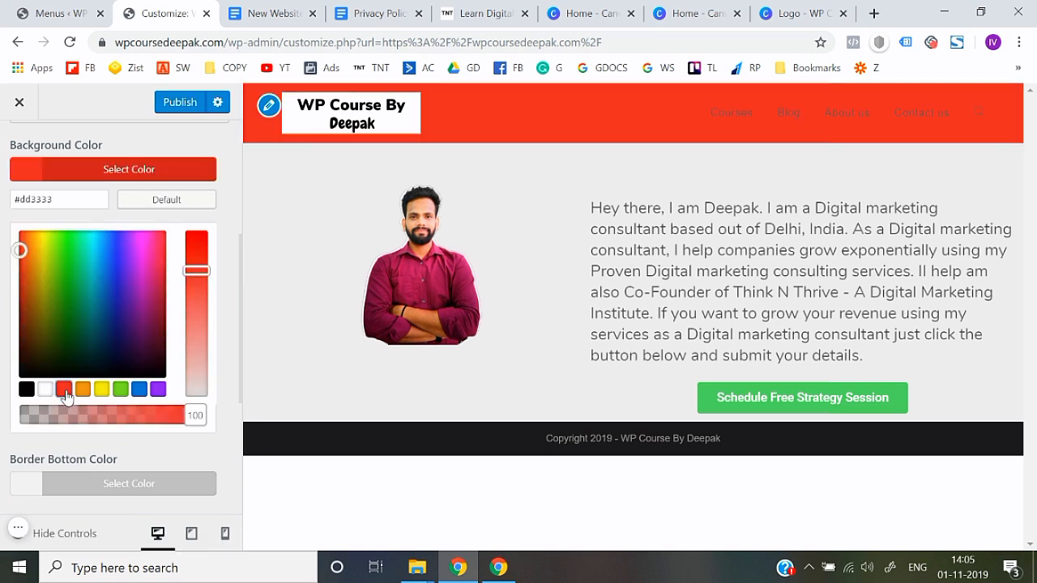
click(119, 389)
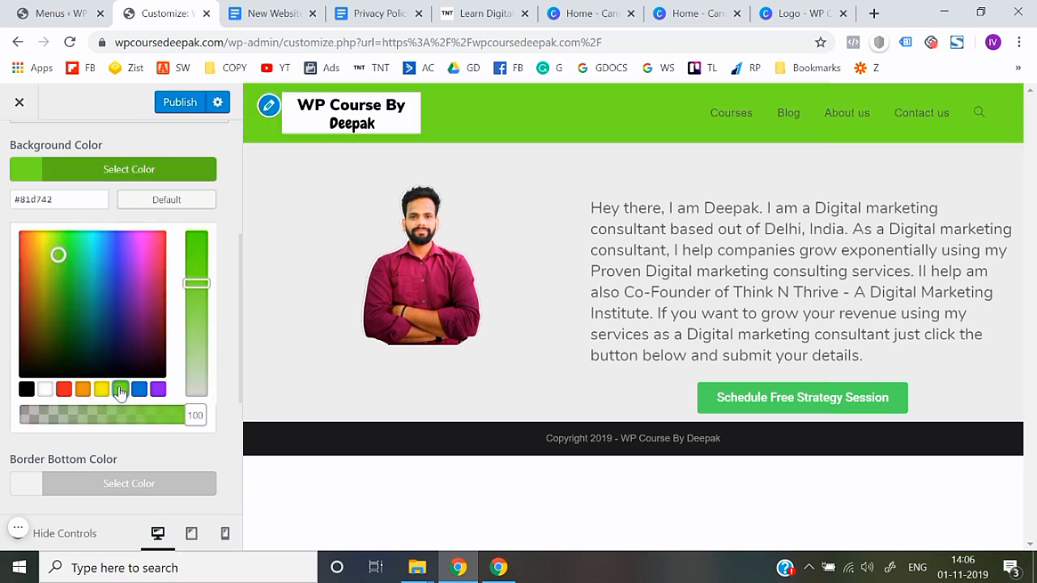
click(139, 390)
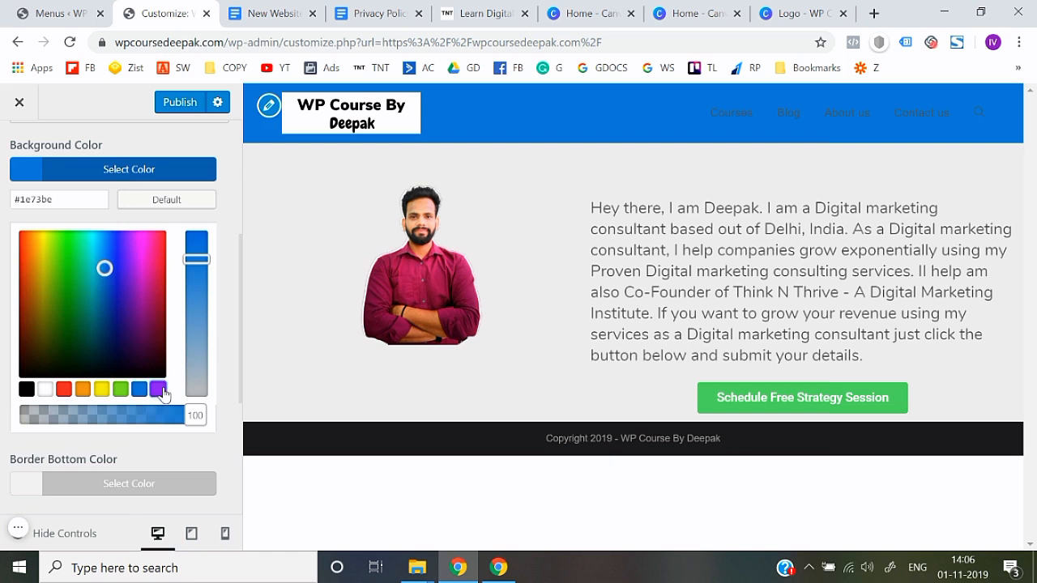
click(158, 390)
drag(129, 250, 207, 228)
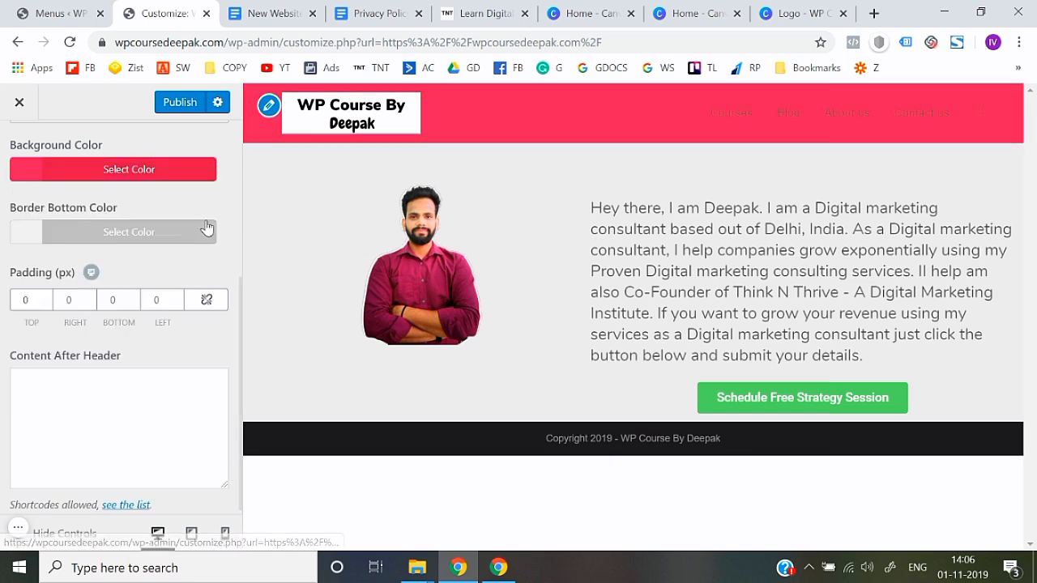
- Reset the header background color to its default and close the color picker
scroll(40, 278, up, 2)
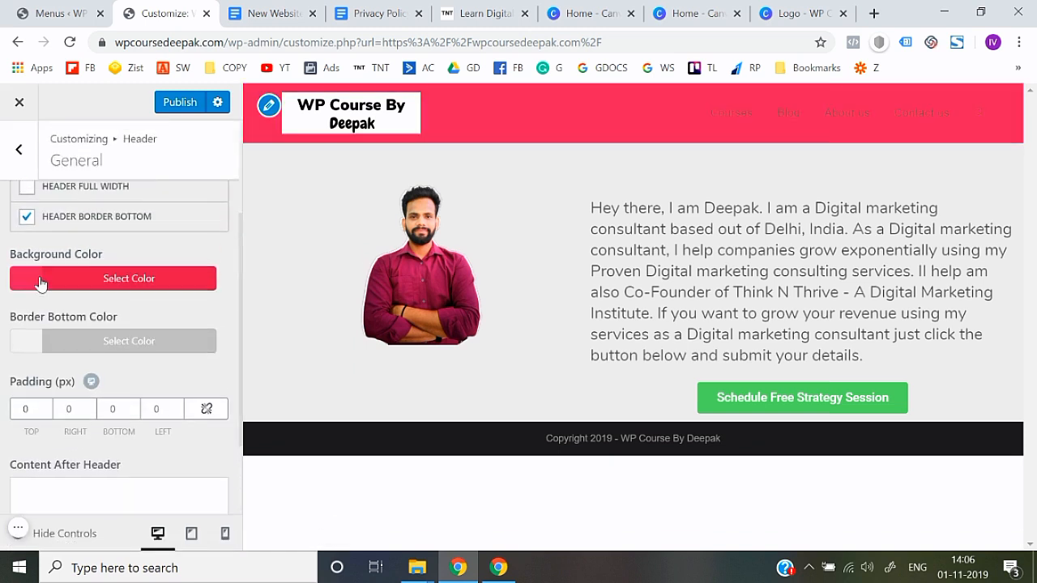
click(44, 280)
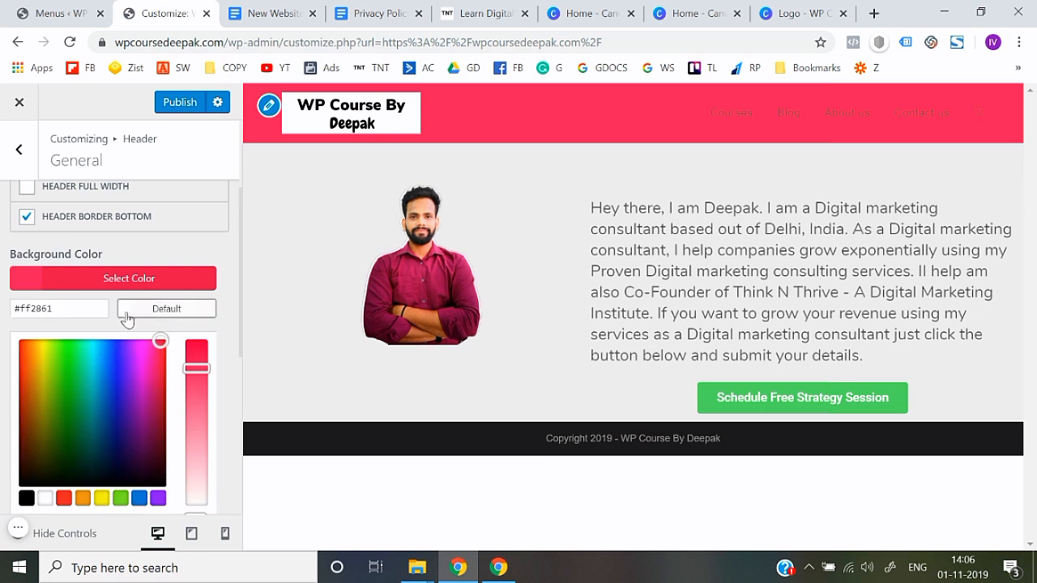
click(162, 309)
click(0, 299)
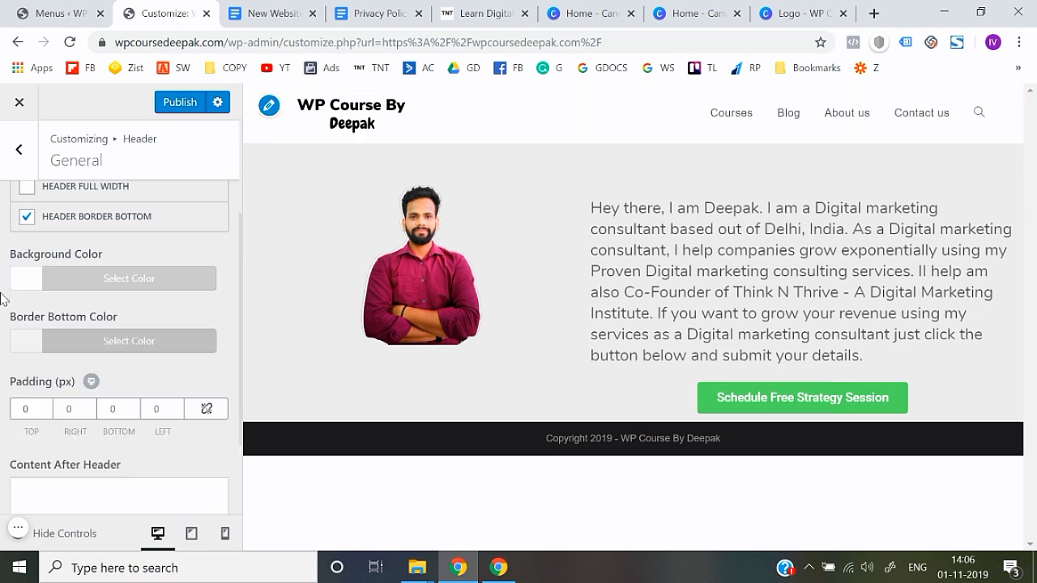
- Try the Top Menu, Full Screen, Center and Medium styles for the site header
scroll(0, 300, up, 2)
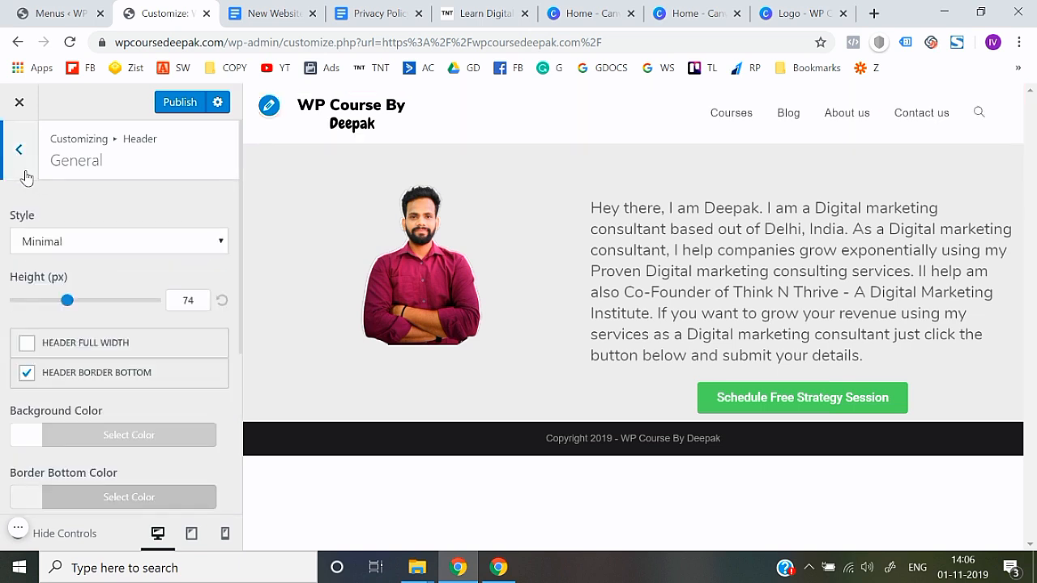
scroll(0, 298, down, 5)
scroll(0, 300, up, 5)
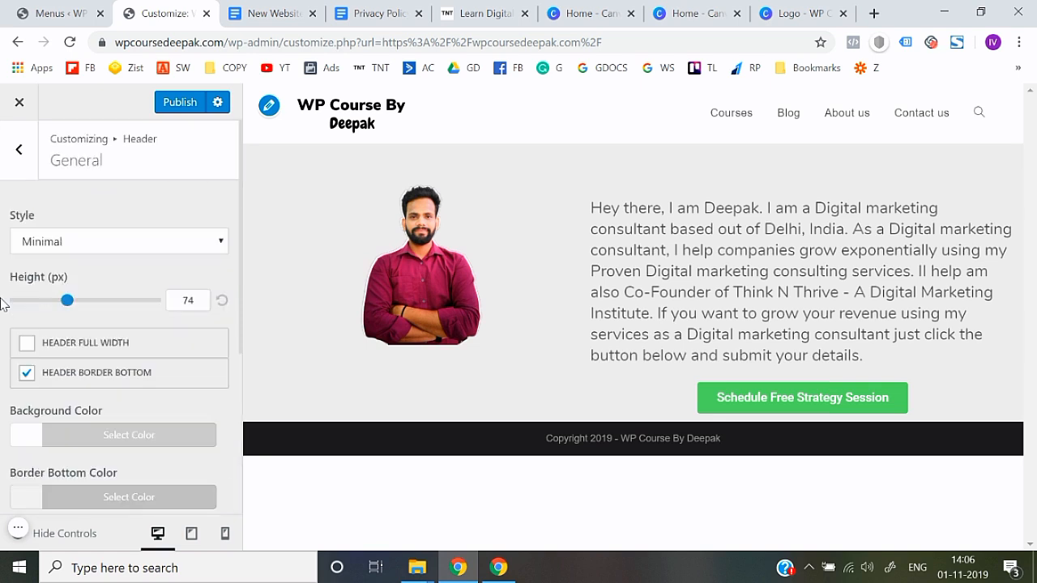
click(53, 245)
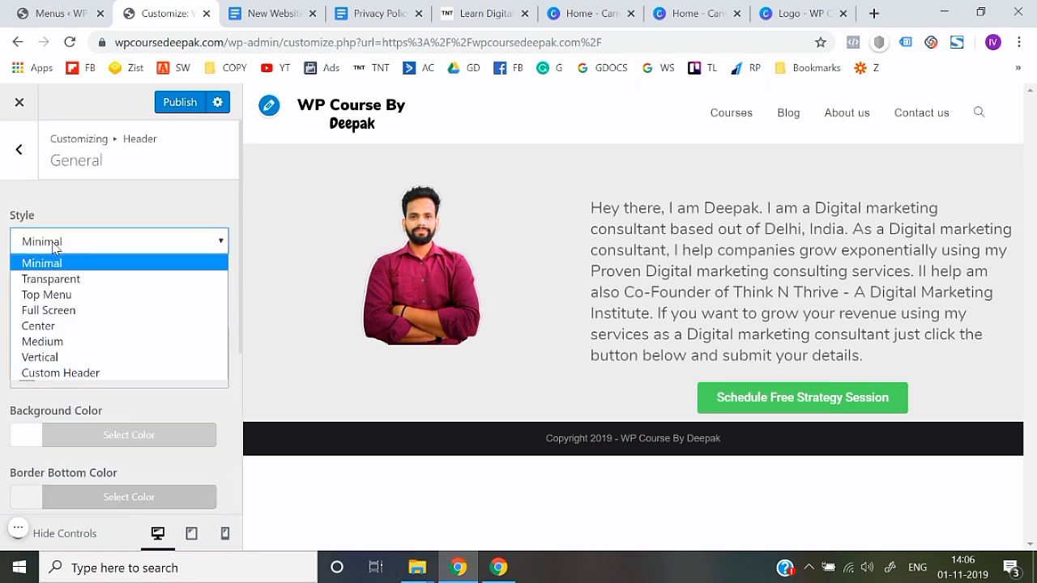
click(63, 293)
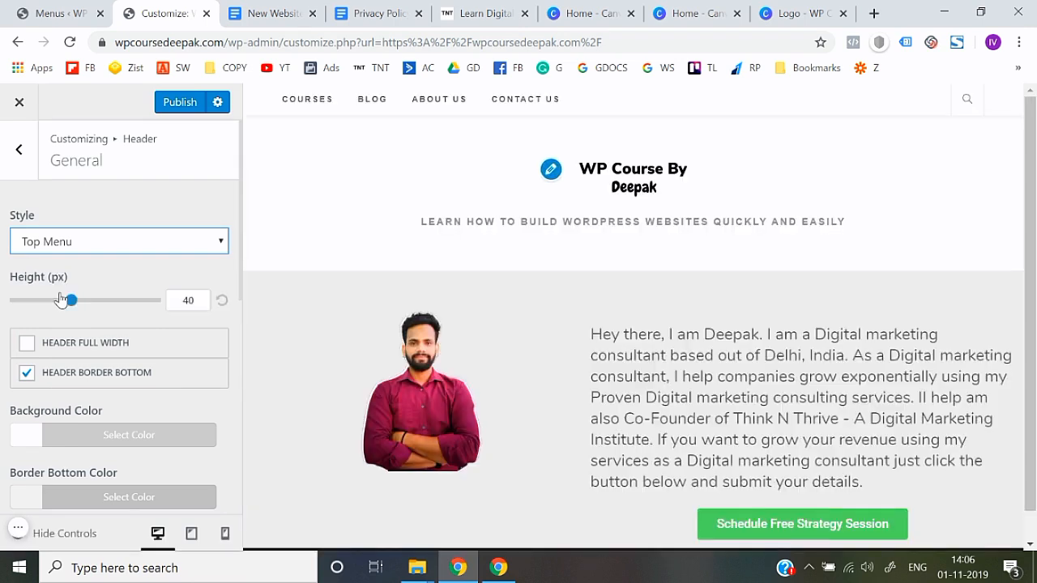
click(95, 240)
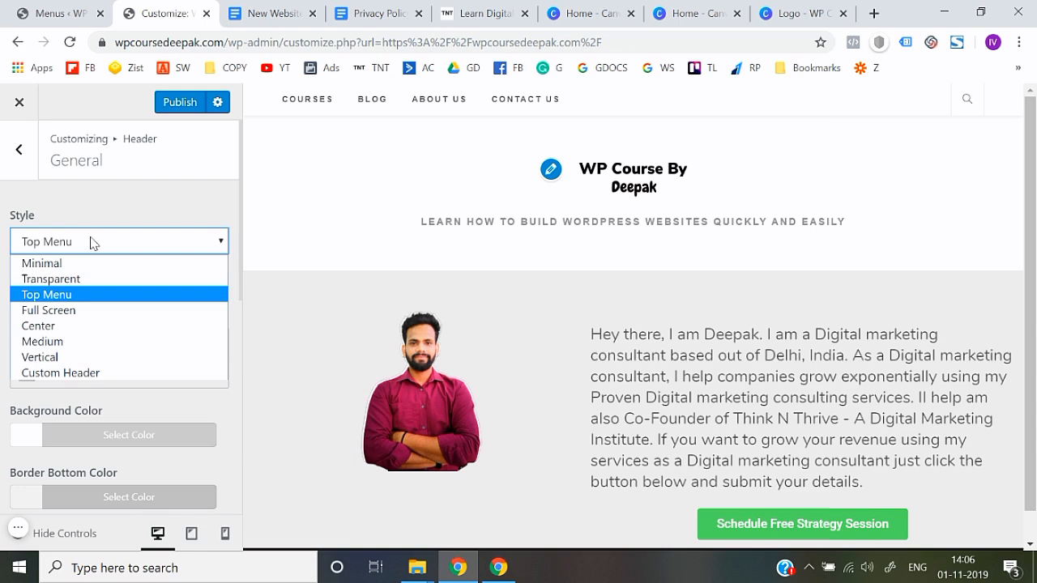
click(77, 311)
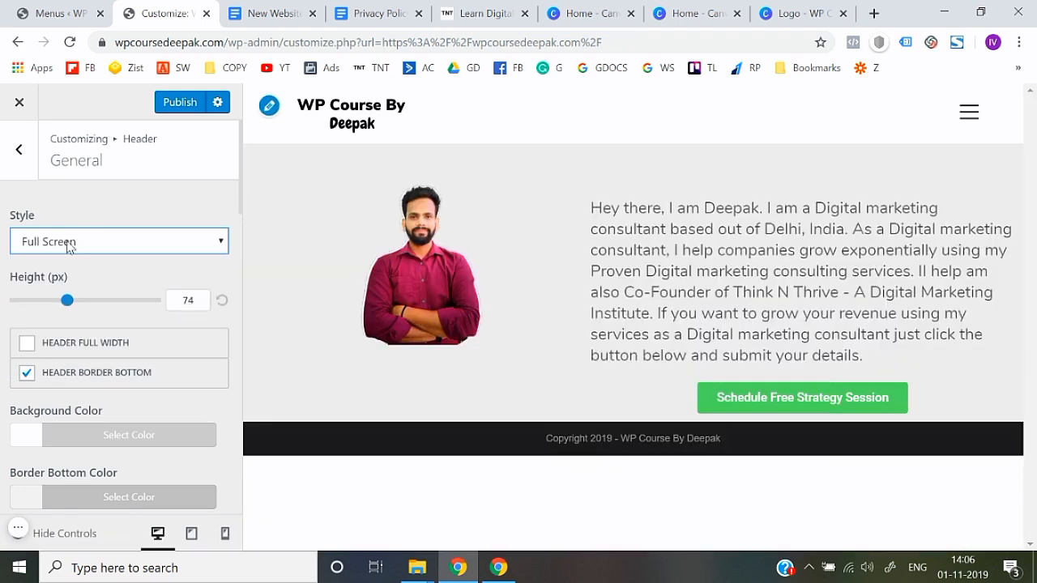
click(70, 243)
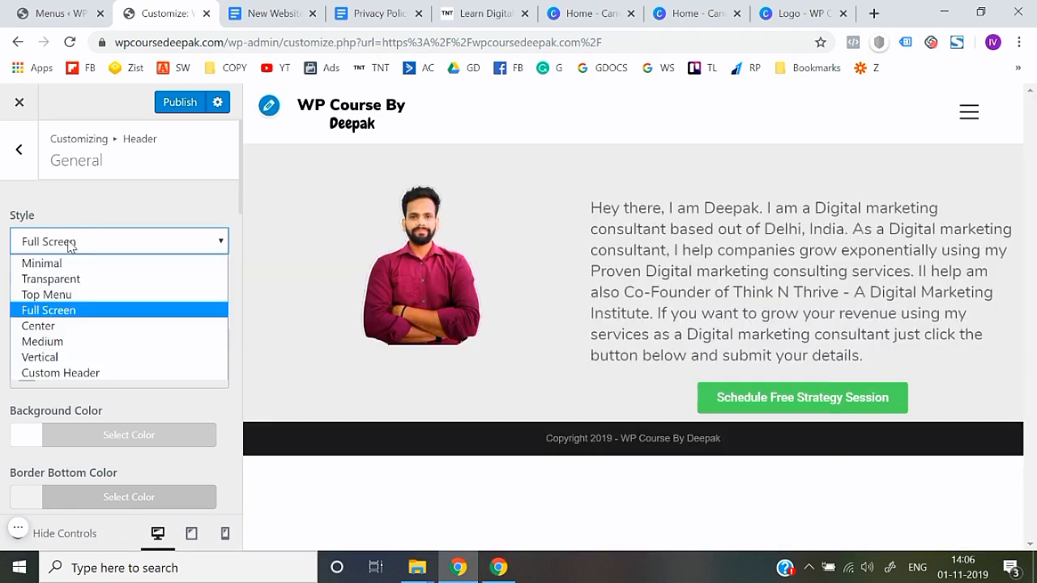
click(51, 326)
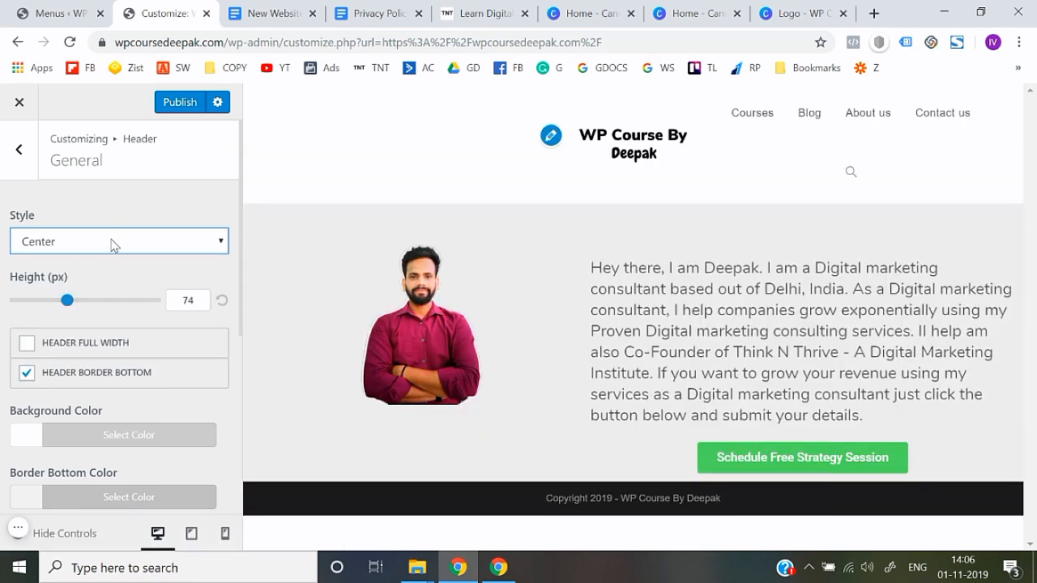
click(114, 243)
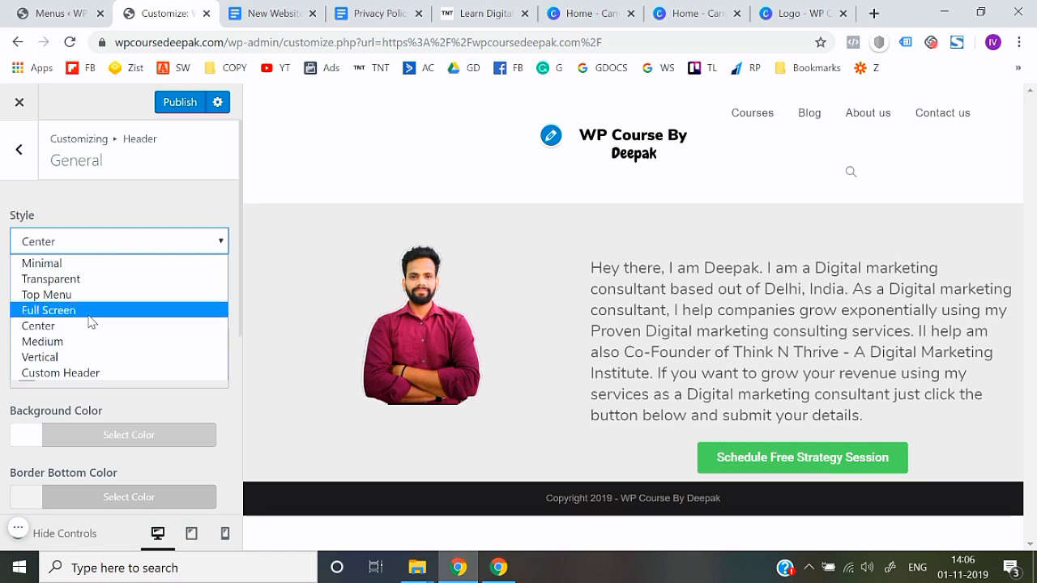
click(42, 342)
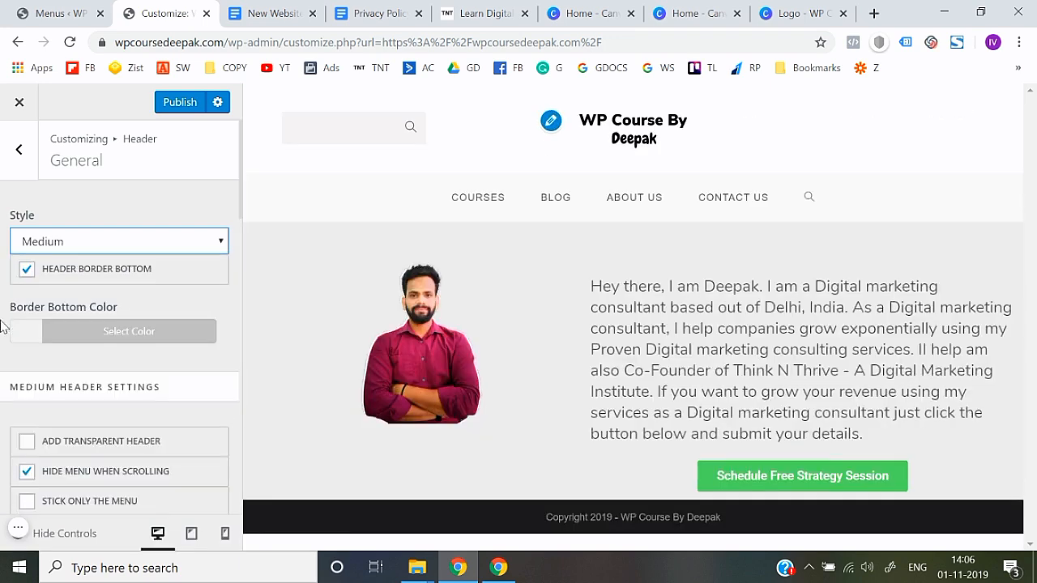
- Set the header style back to Minimal and publish the customizer changes
click(96, 243)
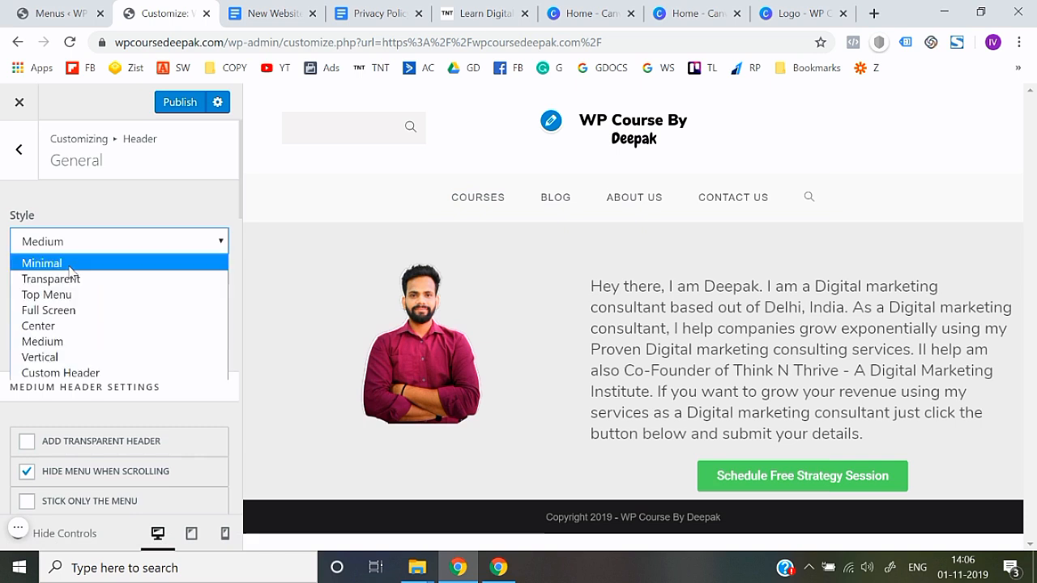
click(72, 264)
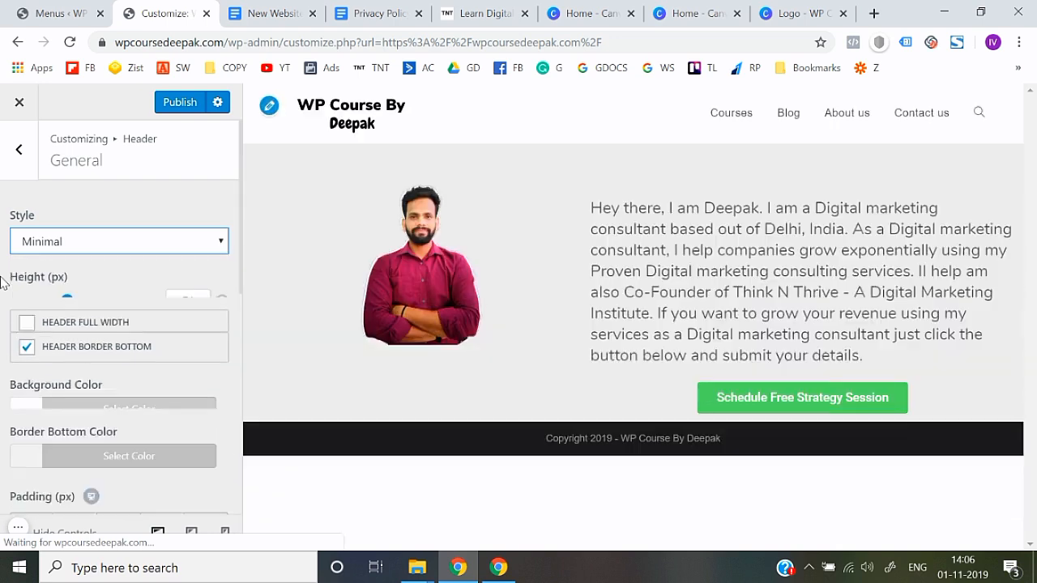
click(175, 103)
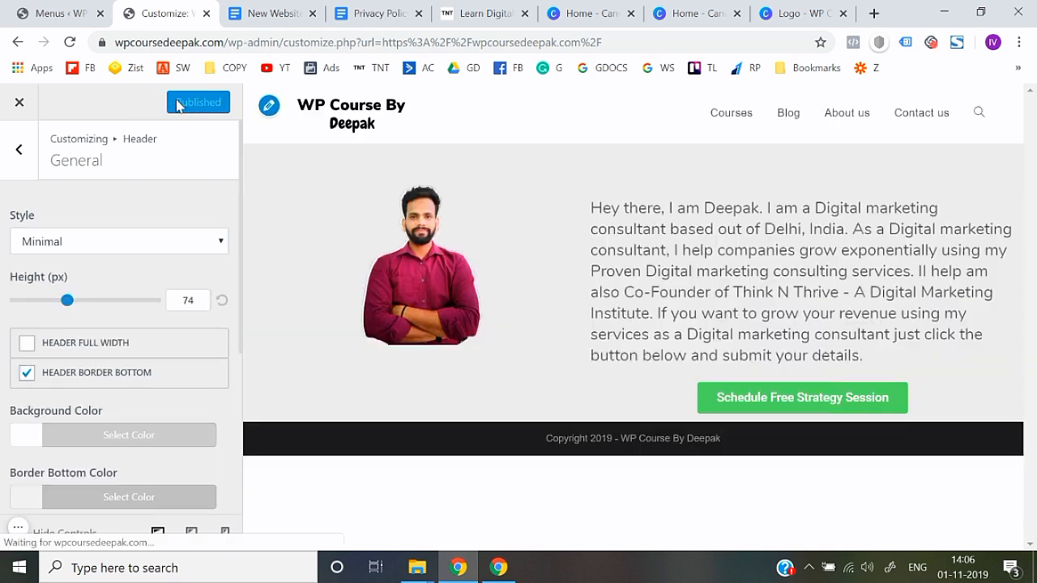
- Reopen the header's general settings, review the options down to the content after the header, and return to the main customizer list
click(19, 154)
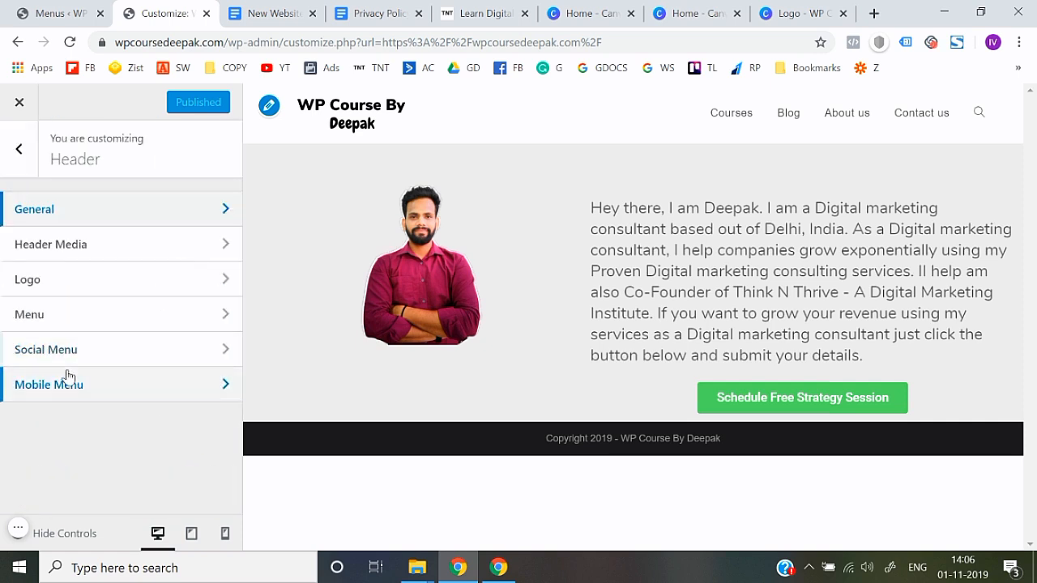
click(17, 151)
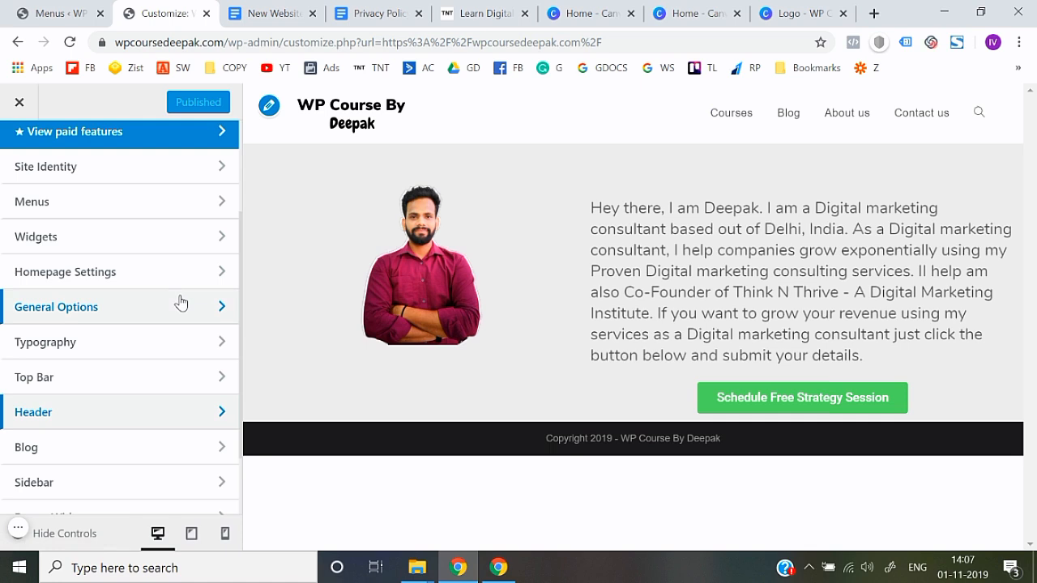
click(77, 413)
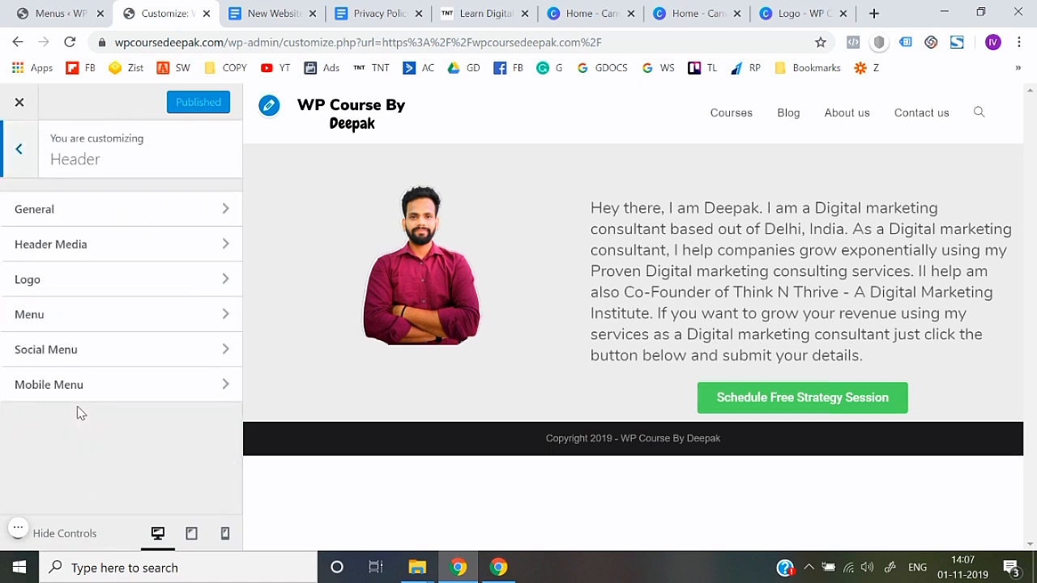
click(151, 220)
scroll(4, 389, down, 3)
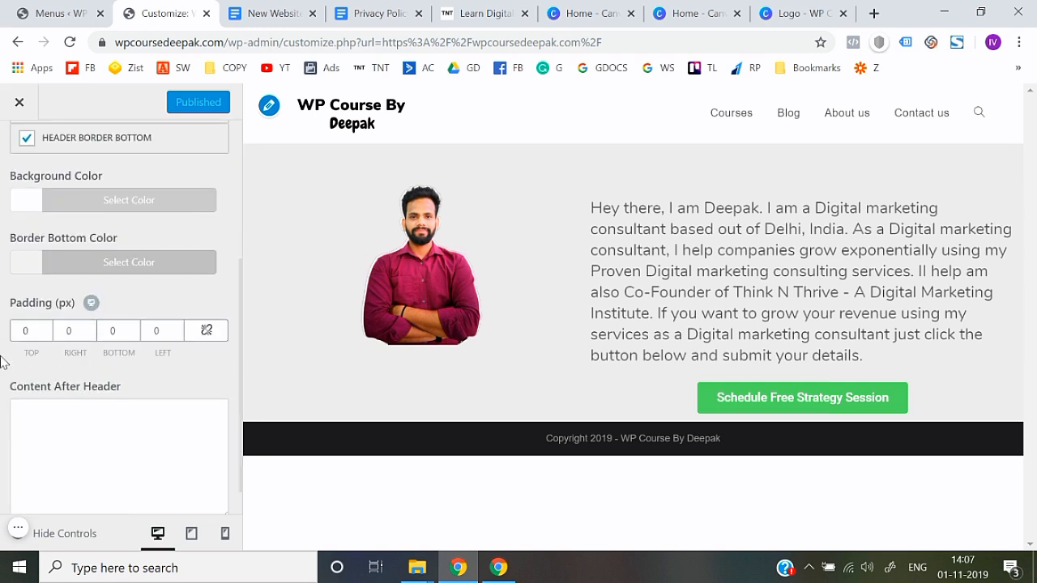
scroll(7, 353, up, 3)
click(18, 151)
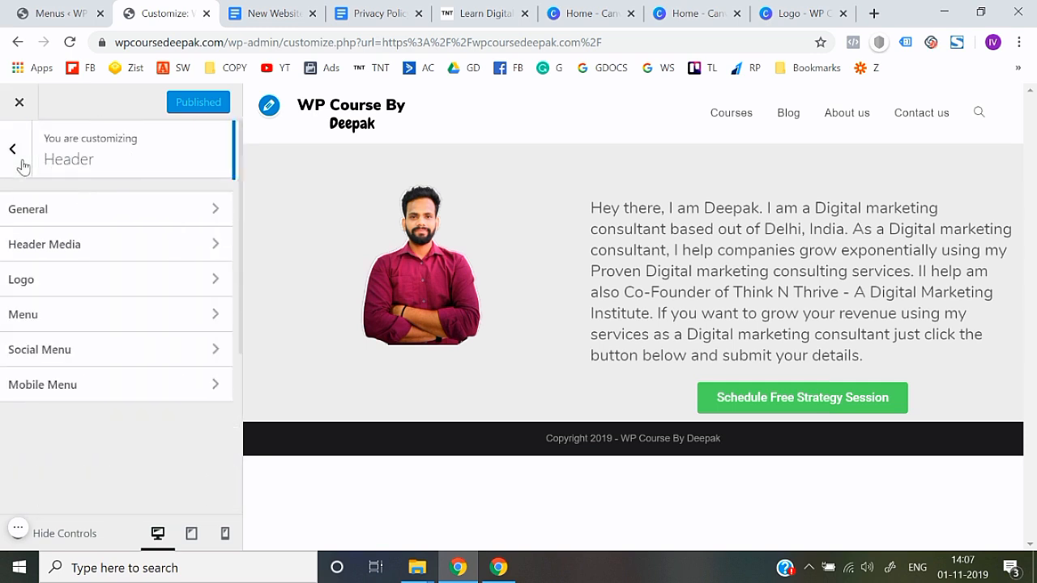
click(18, 148)
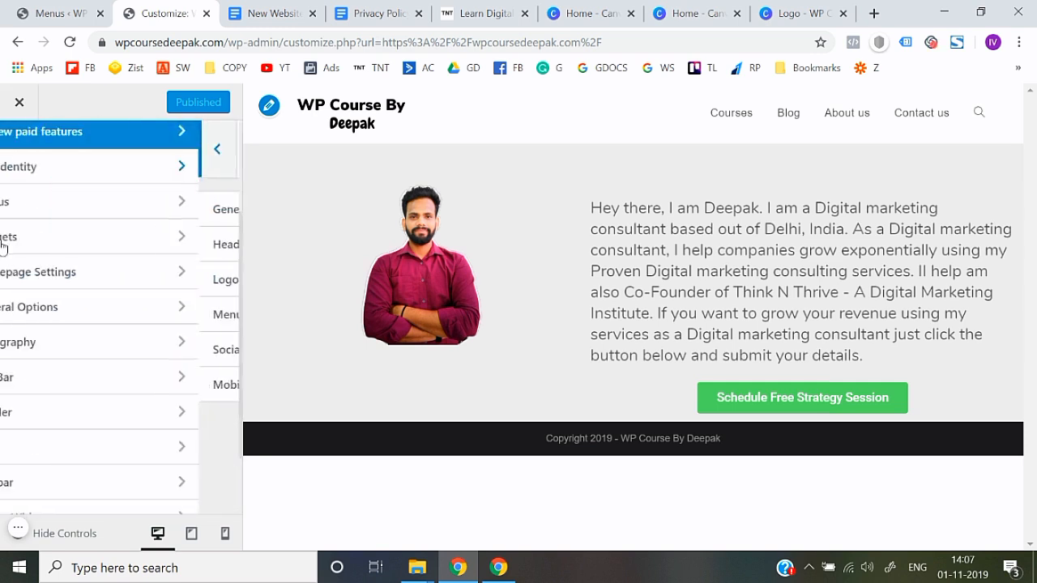
- Open General Settings under General Options and review the layout, page and search result options
scroll(69, 348, down, 1)
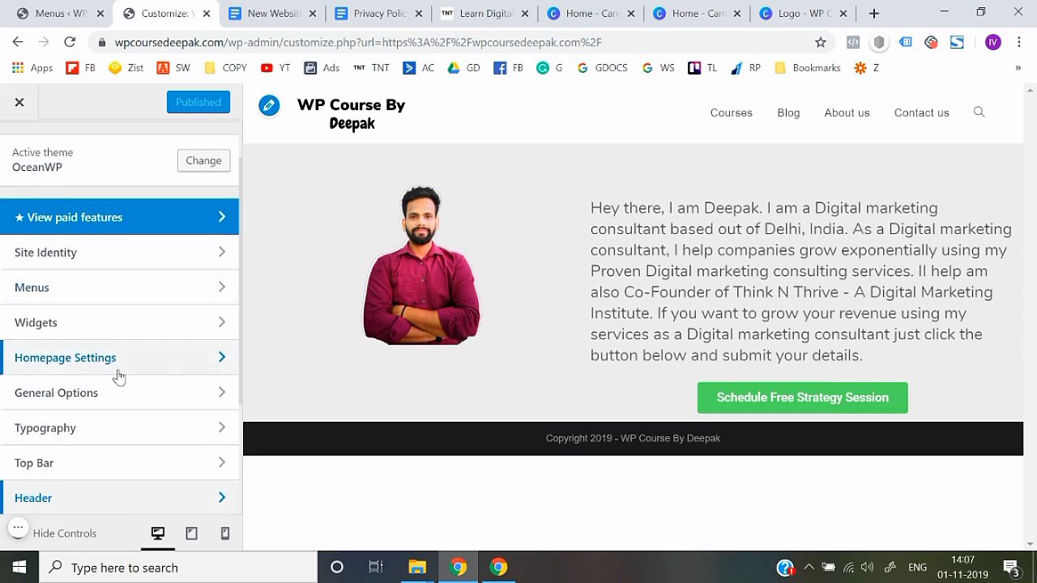
scroll(116, 375, down, 1)
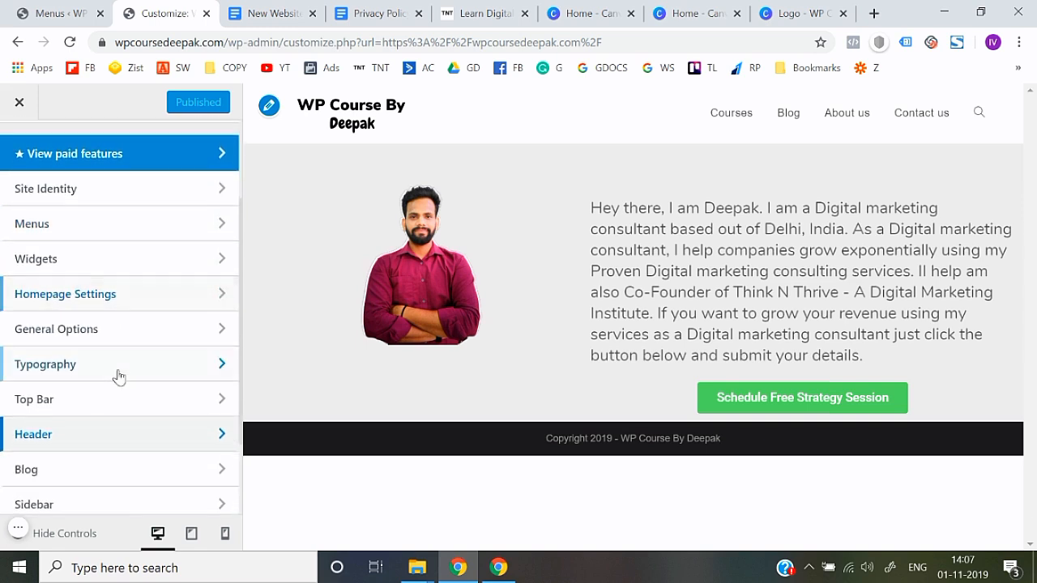
click(169, 333)
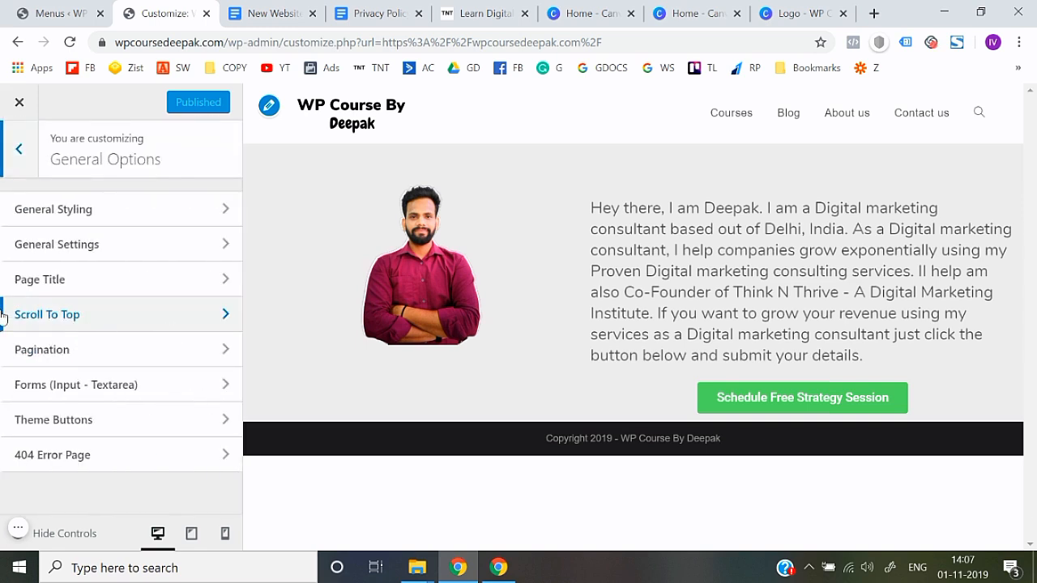
click(104, 257)
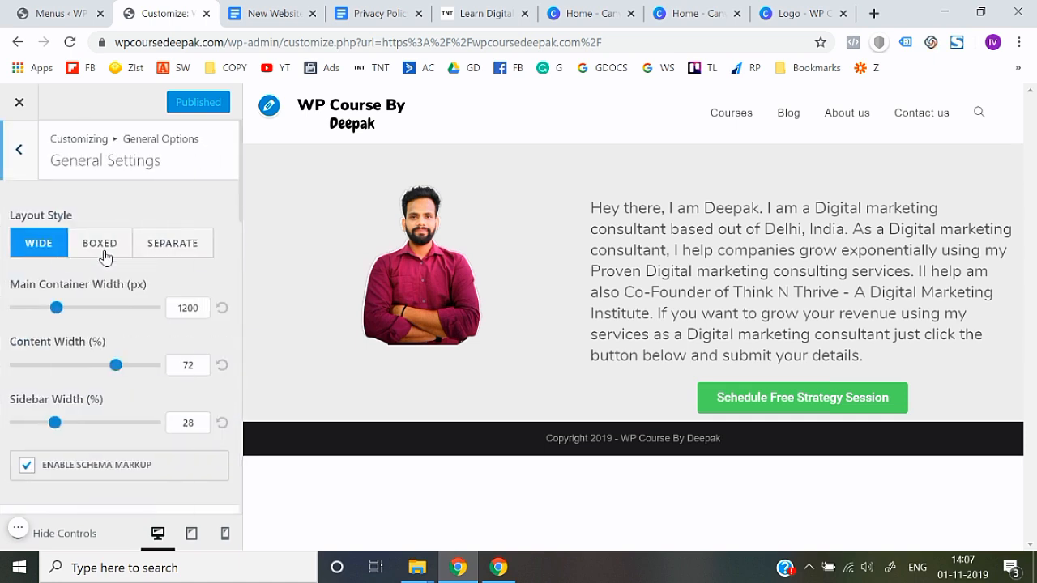
scroll(4, 344, down, 4)
scroll(4, 344, down, 3)
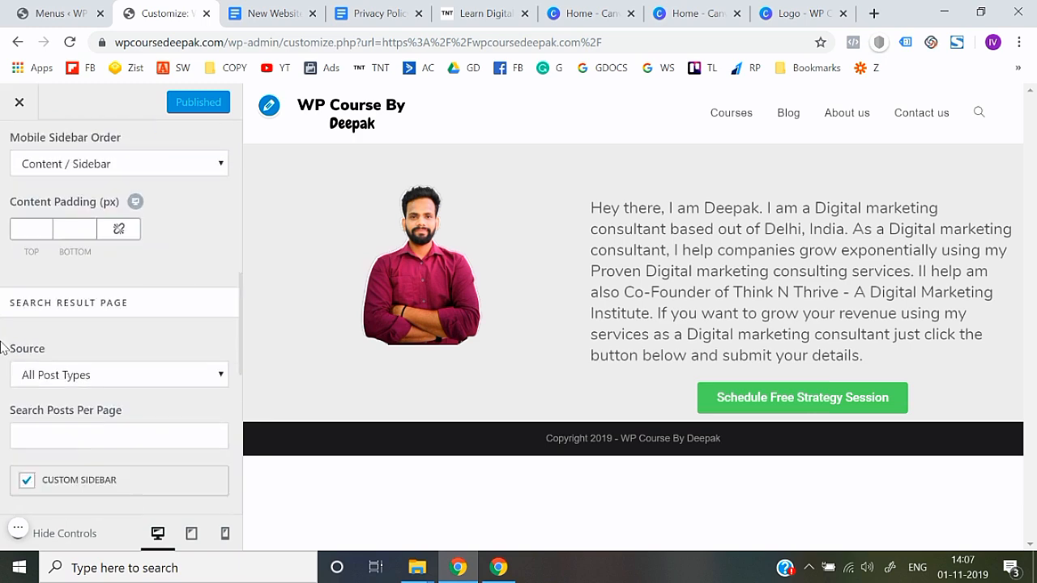
scroll(4, 344, up, 7)
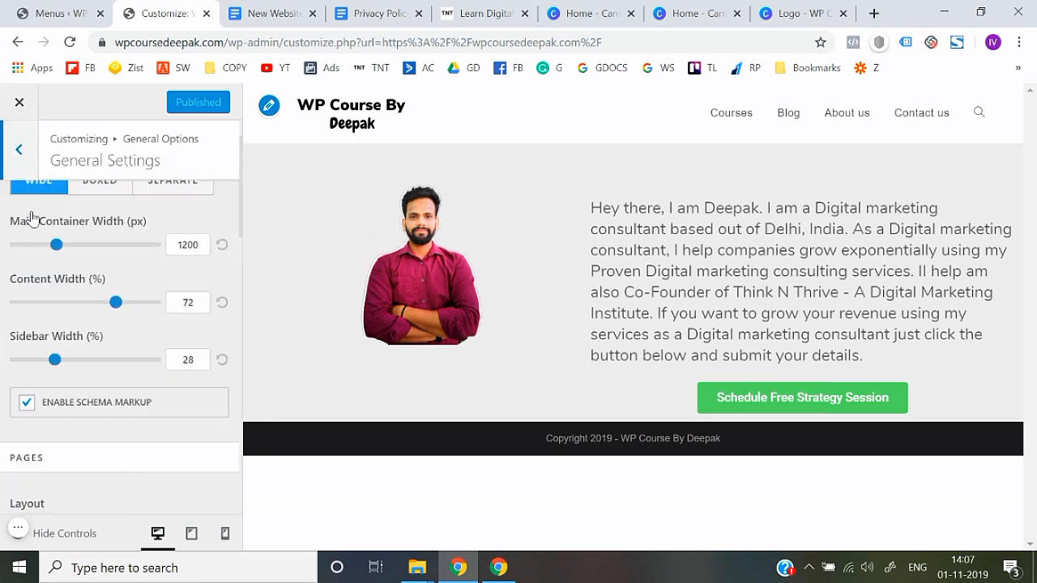
click(18, 151)
- Review the General Styling options for primary colors, site background and link colors, then return to the main customizer list
click(50, 210)
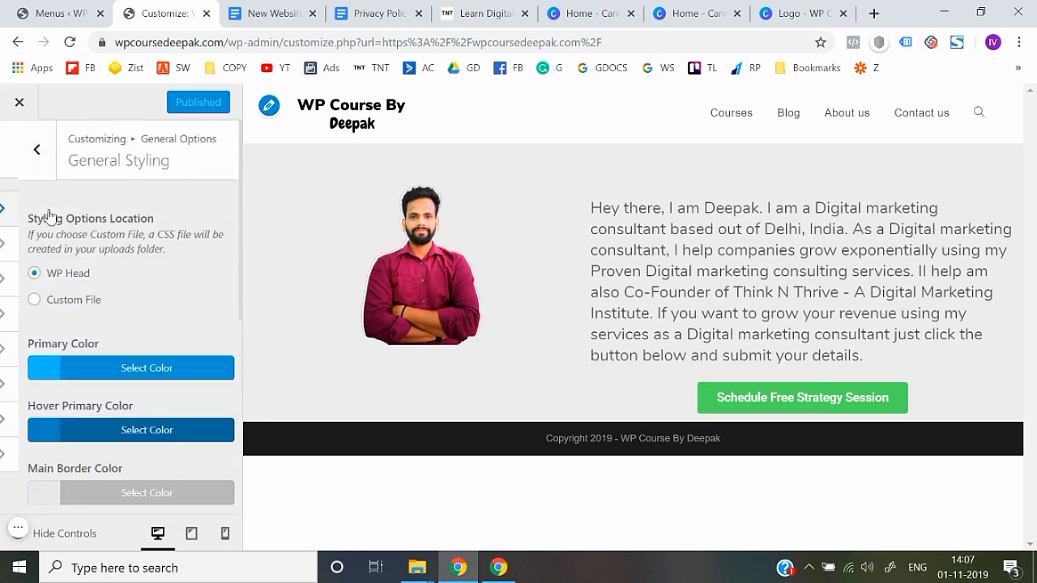
scroll(2, 369, down, 5)
scroll(4, 368, down, 1)
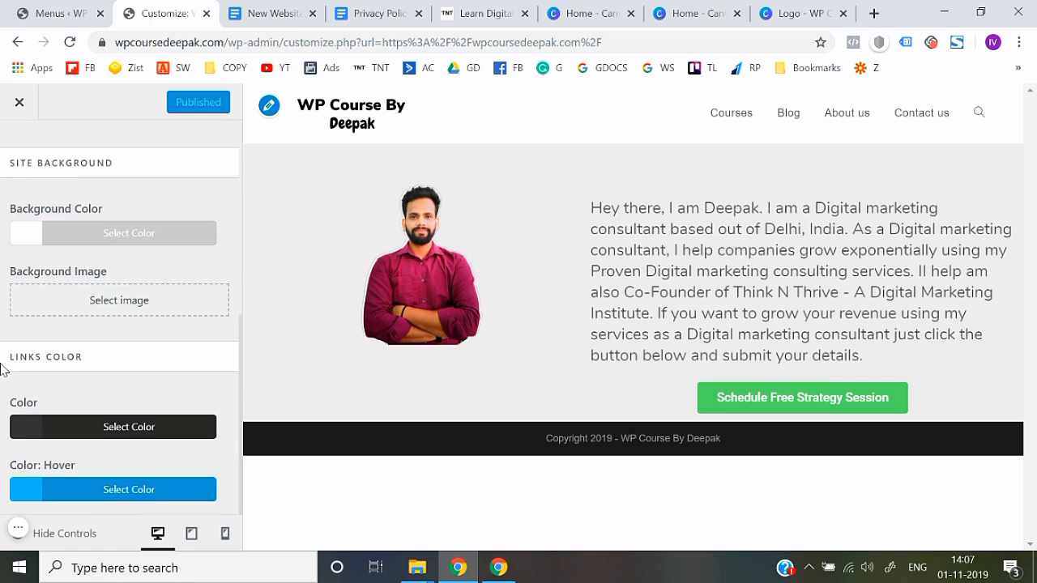
scroll(1, 368, up, 6)
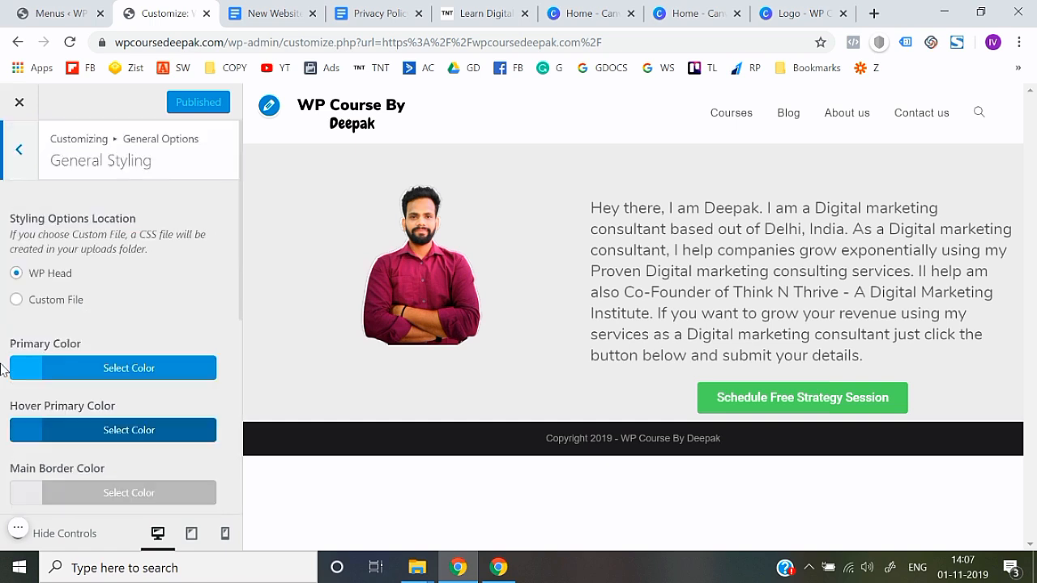
click(18, 148)
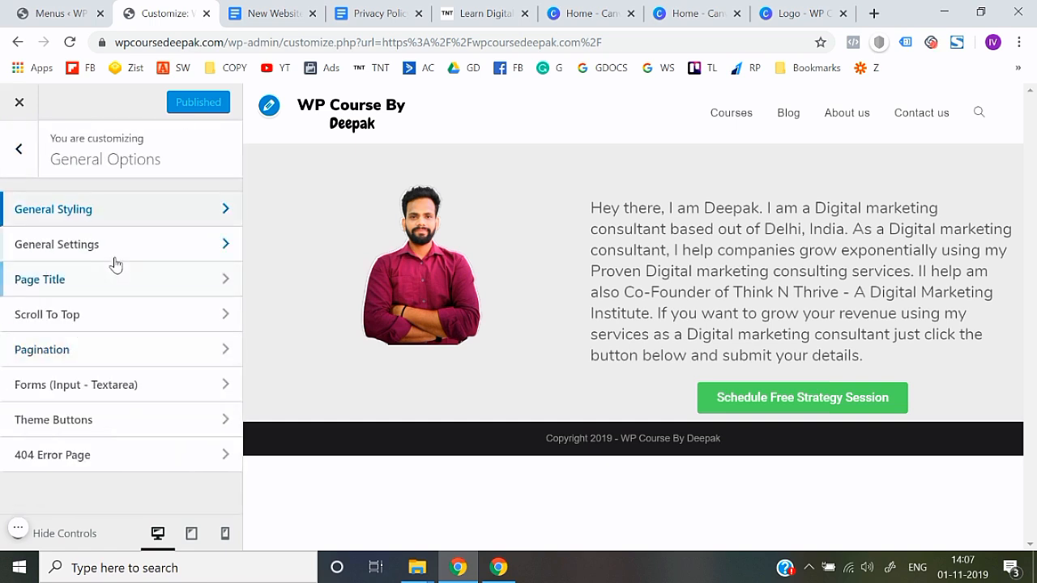
click(19, 154)
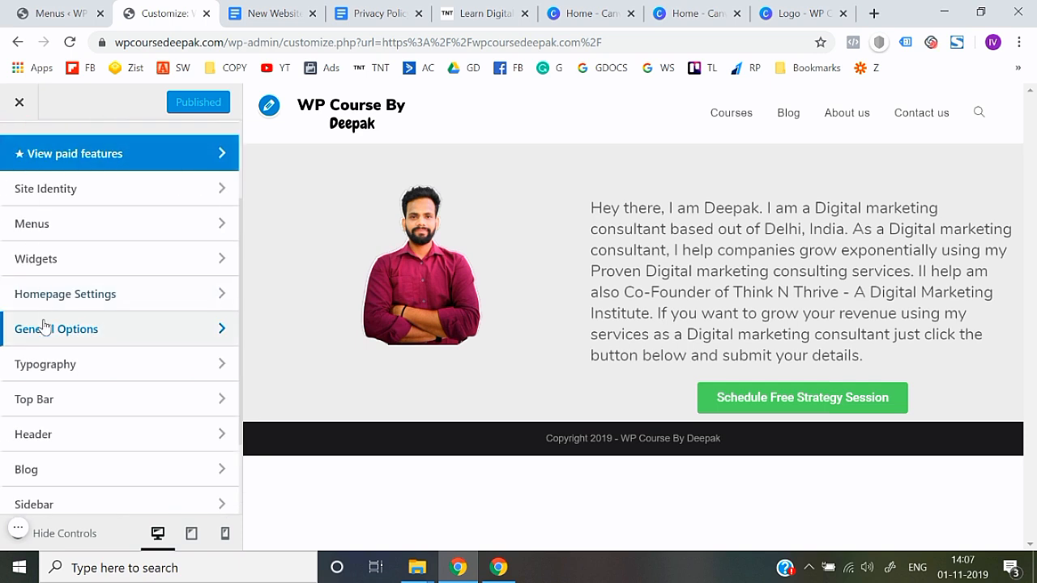
- Open the Typography settings and look through the text elements that can be styled
scroll(46, 330, down, 1)
scroll(58, 317, up, 3)
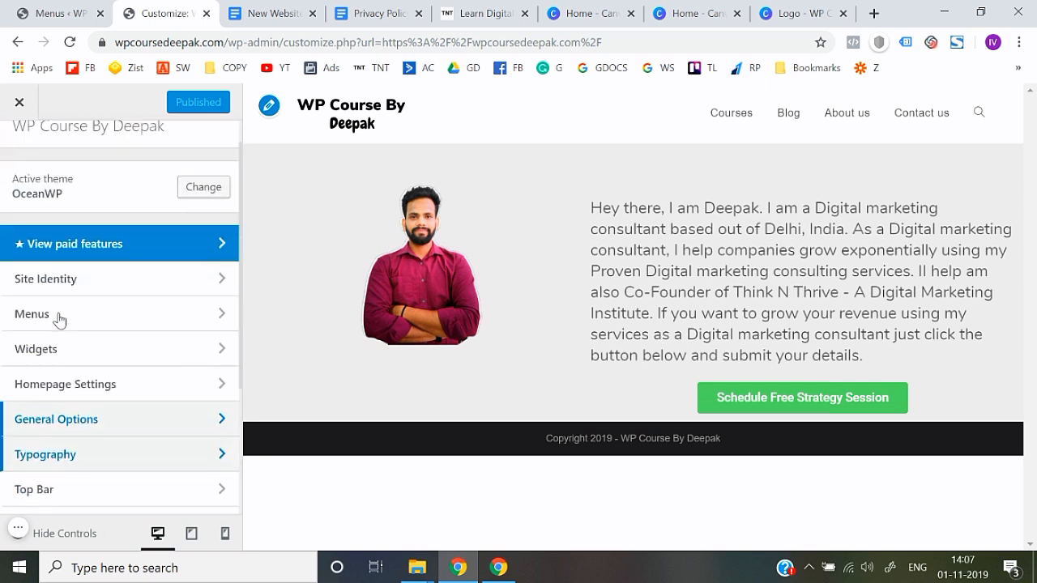
scroll(62, 322, down, 3)
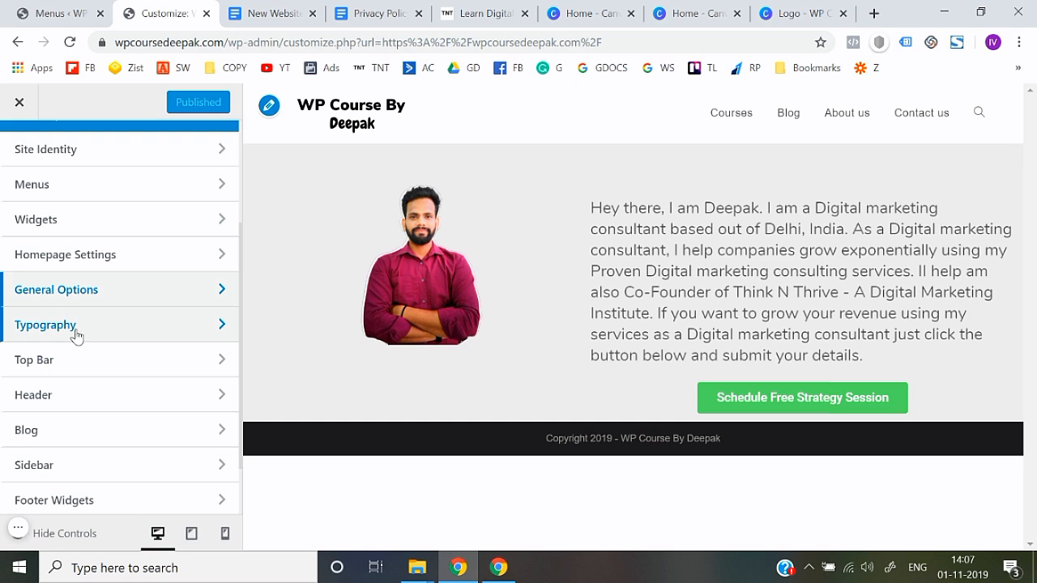
click(76, 335)
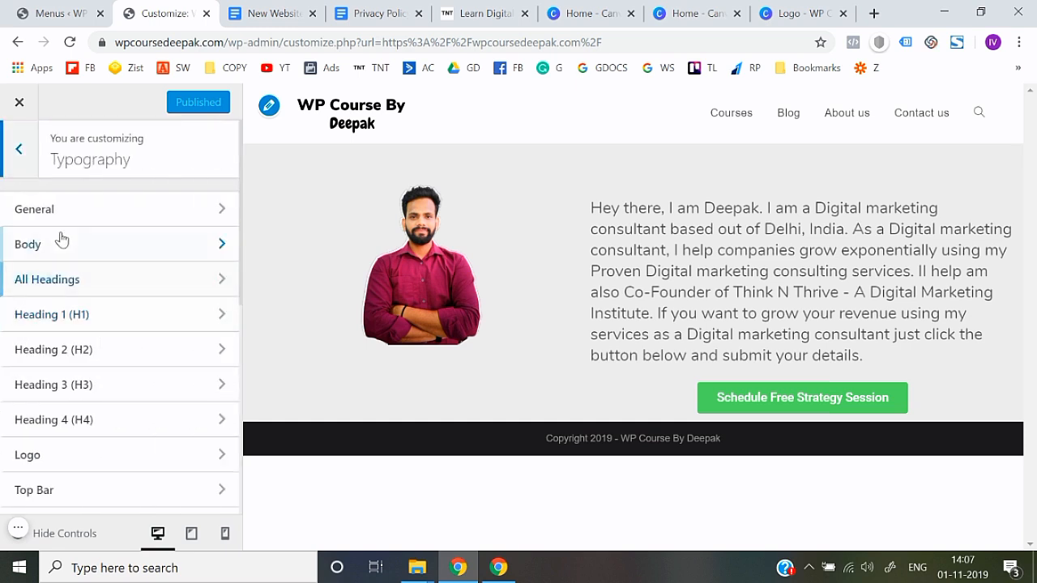
scroll(100, 452, down, 2)
scroll(124, 376, down, 4)
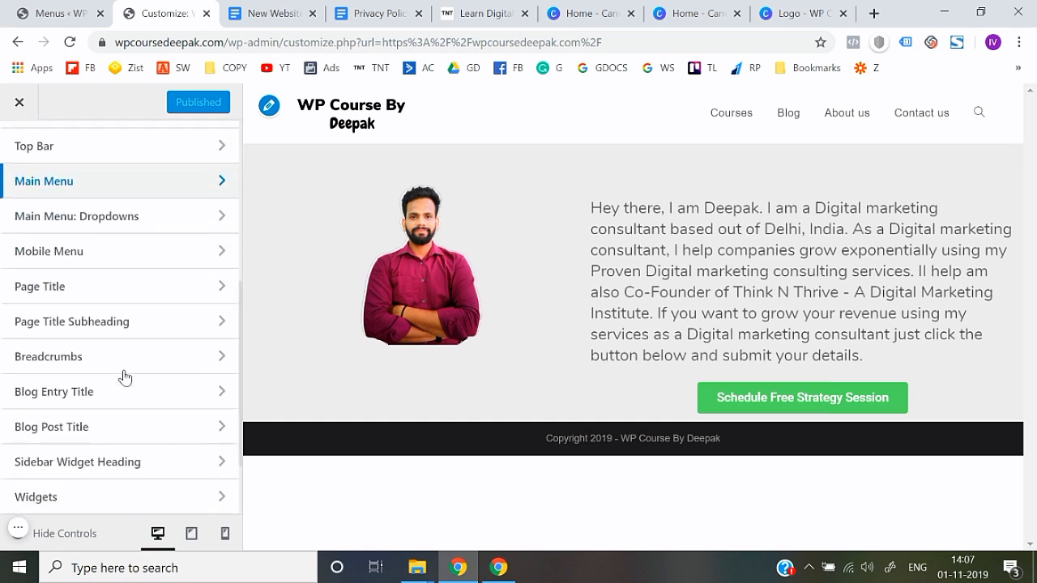
scroll(124, 377, up, 6)
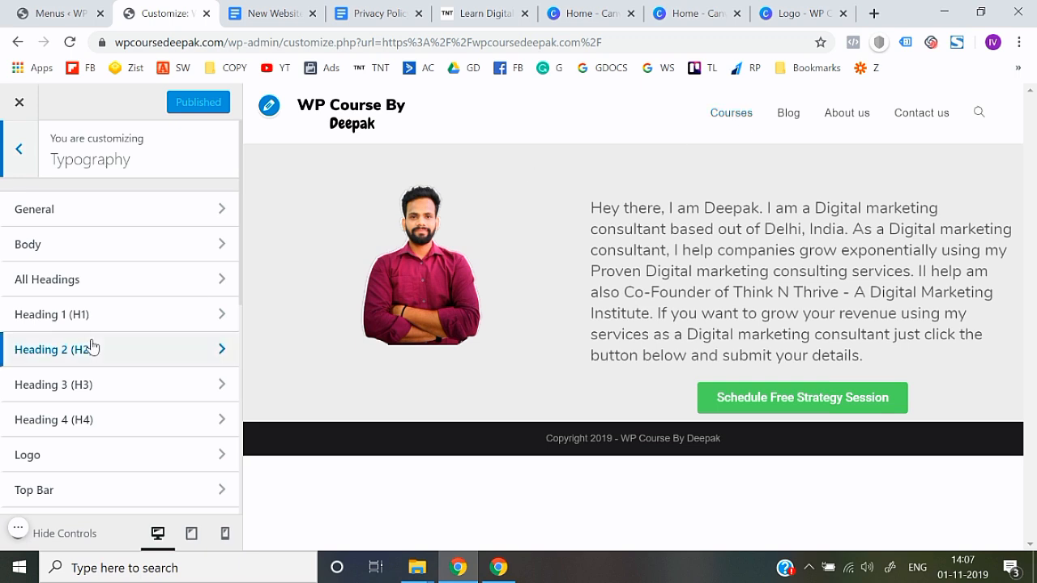
- Open the Main Menu typography settings and set the font family to Nunito
scroll(91, 347, down, 3)
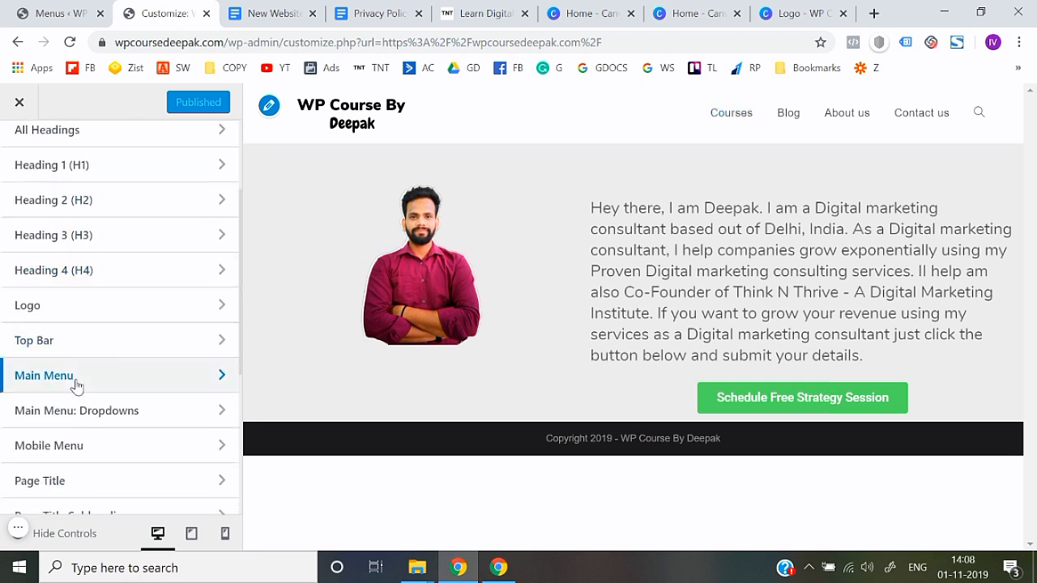
click(121, 390)
scroll(87, 245, down, 1)
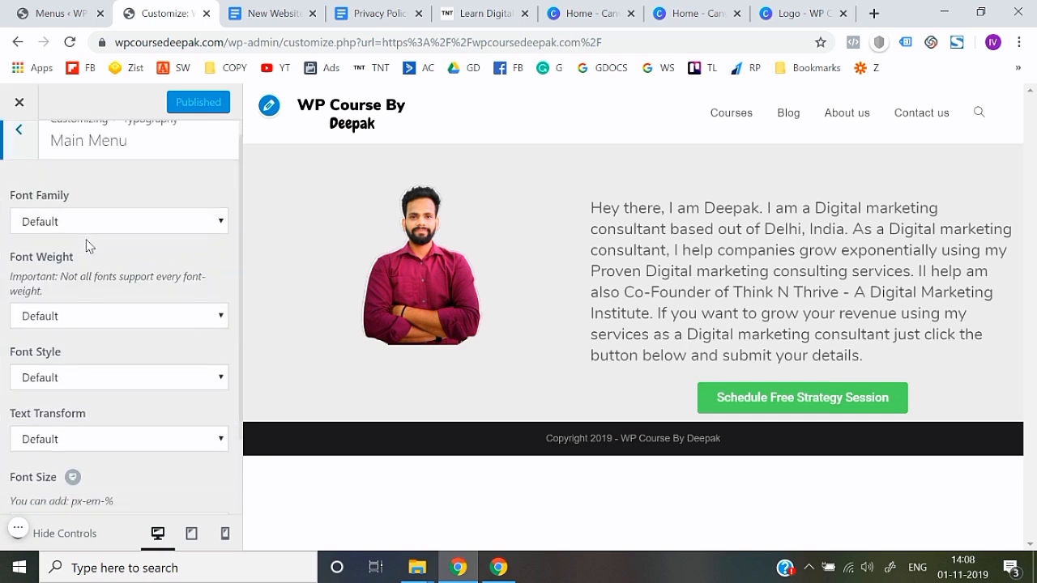
click(116, 226)
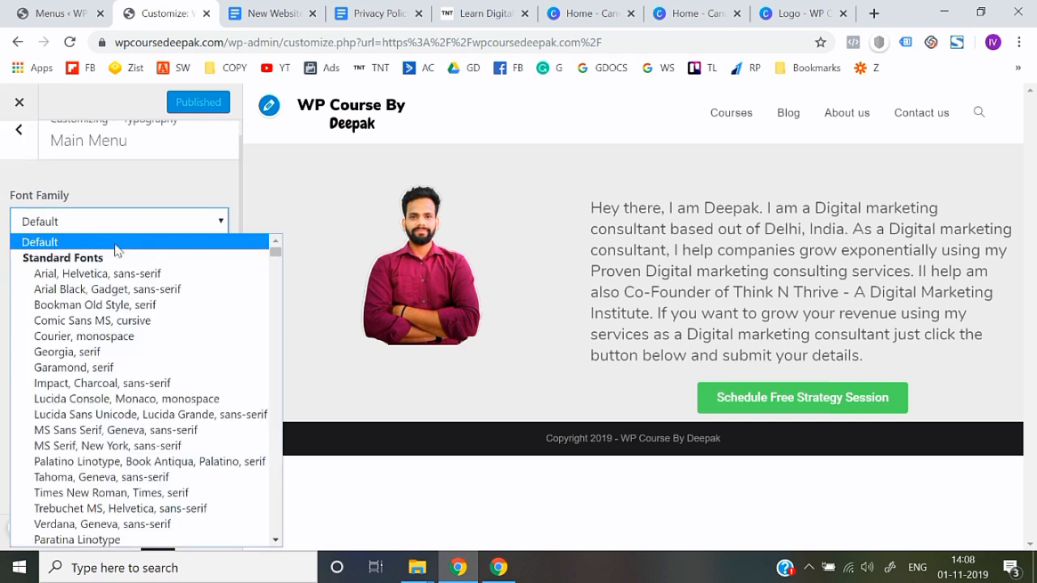
text(nunito)
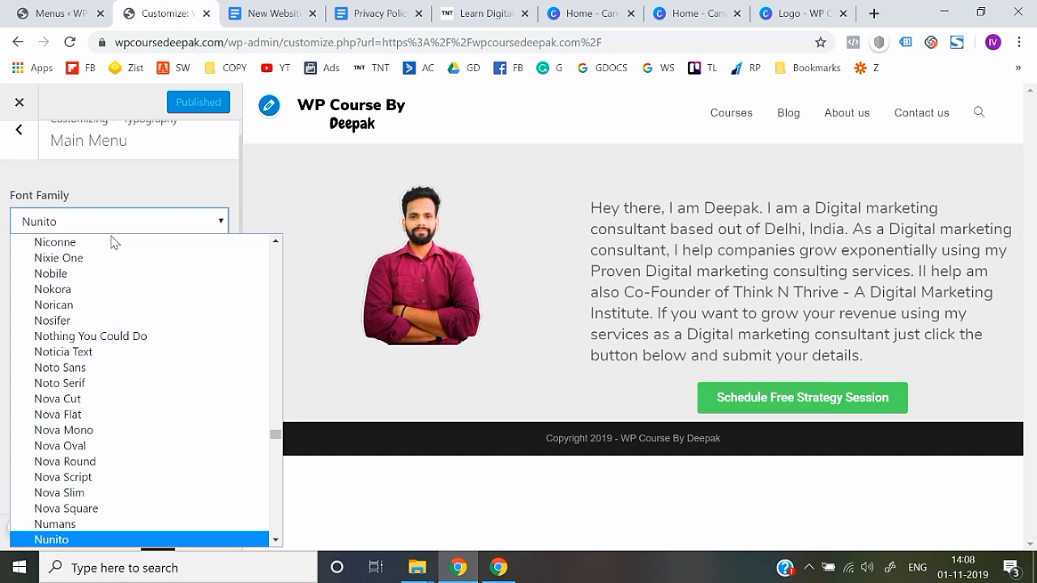
key(Return)
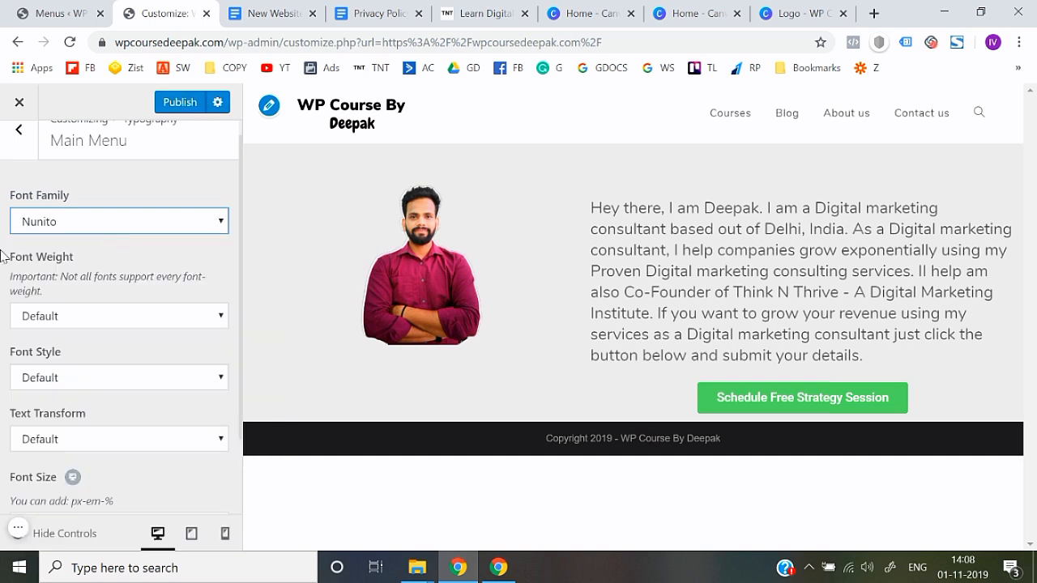
- Set the main menu's font style to Normal and its font size to 15px
scroll(6, 352, down, 1)
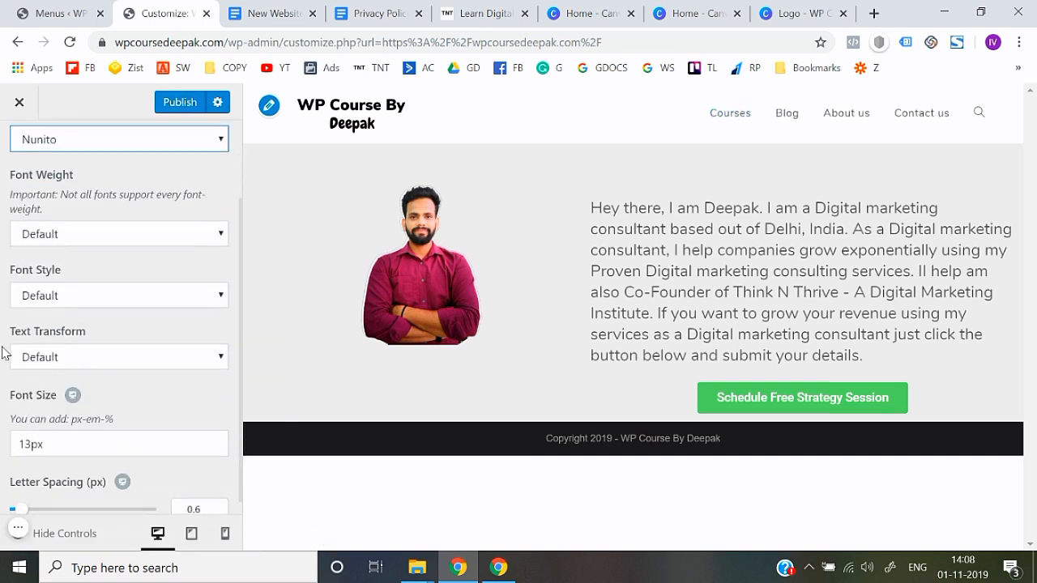
click(59, 295)
click(55, 333)
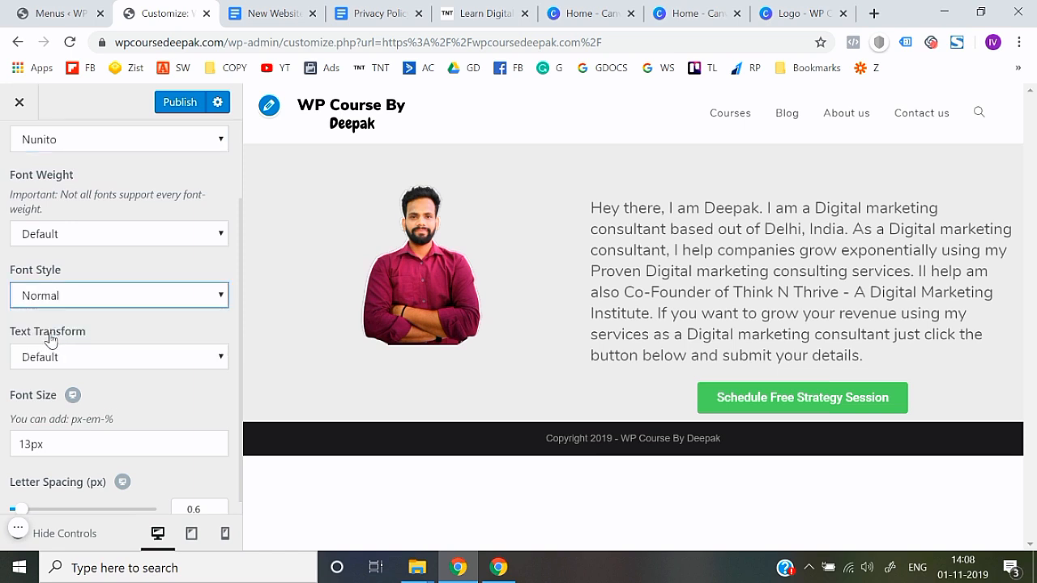
scroll(4, 347, down, 1)
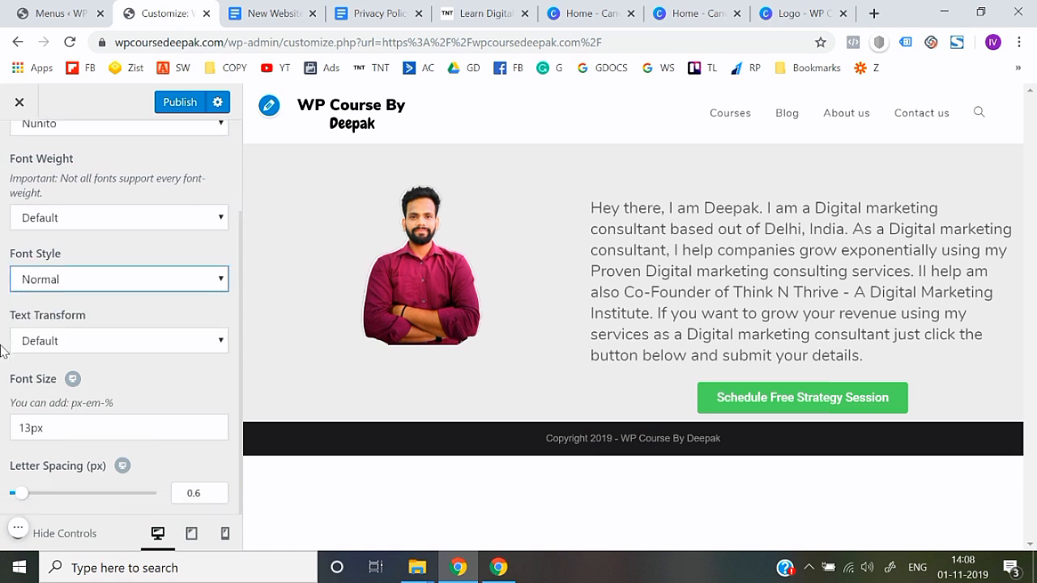
click(31, 433)
key(BackSpace)
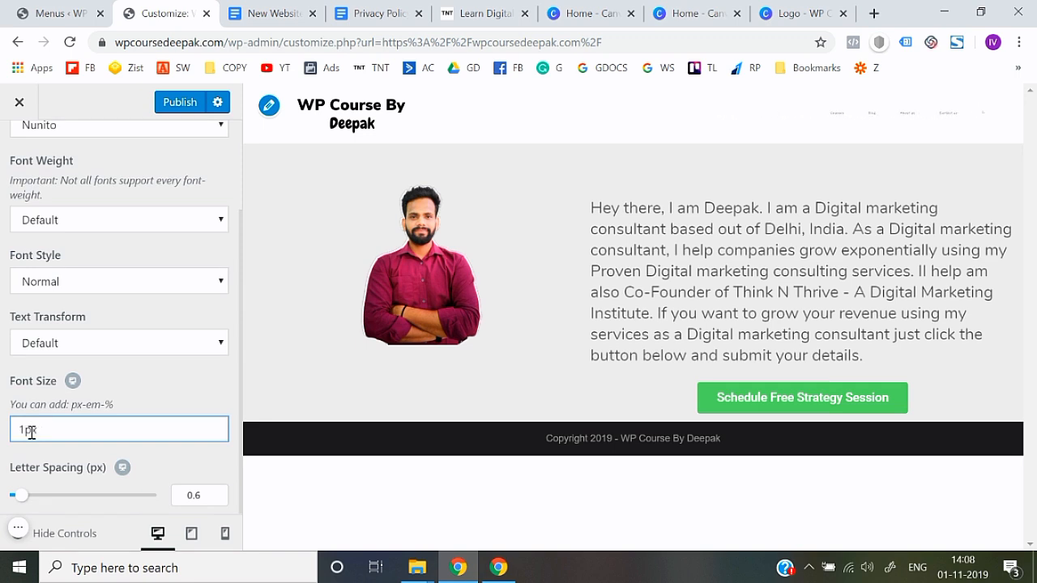
text(5)
click(3, 407)
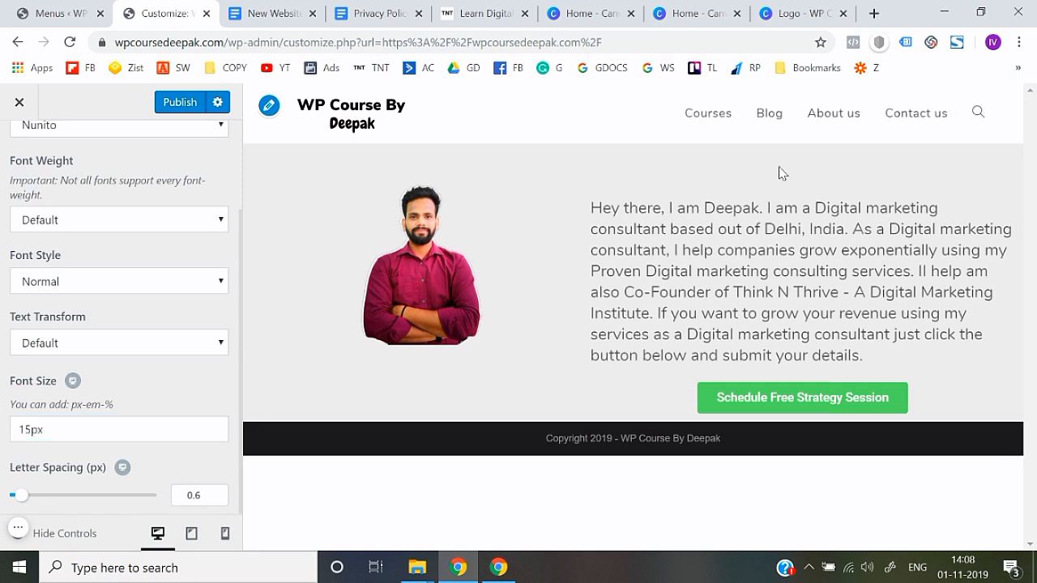
- Publish the main menu typography changes and close the customizer to return to the live site
scroll(4, 413, up, 3)
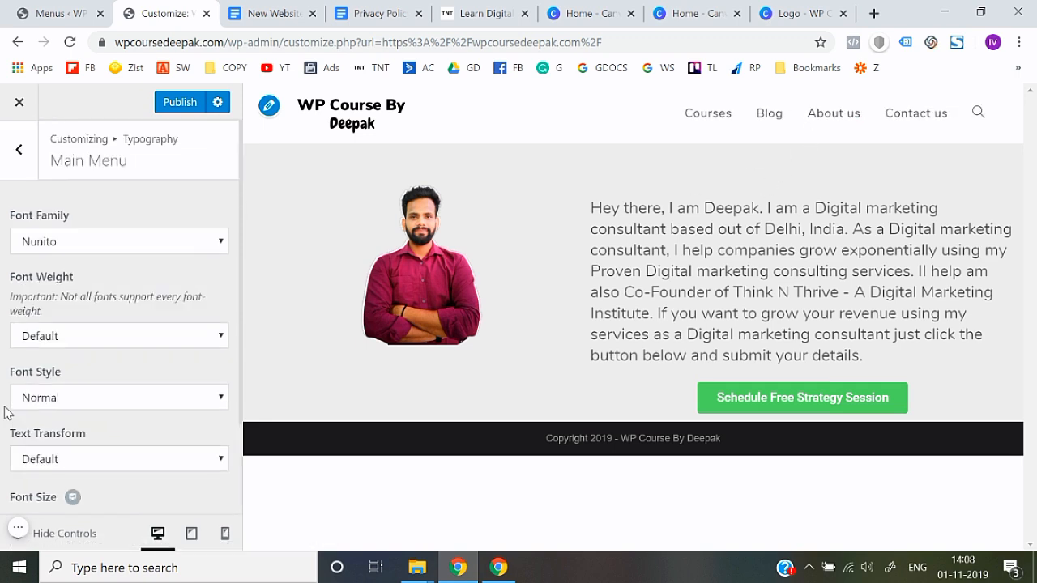
click(180, 108)
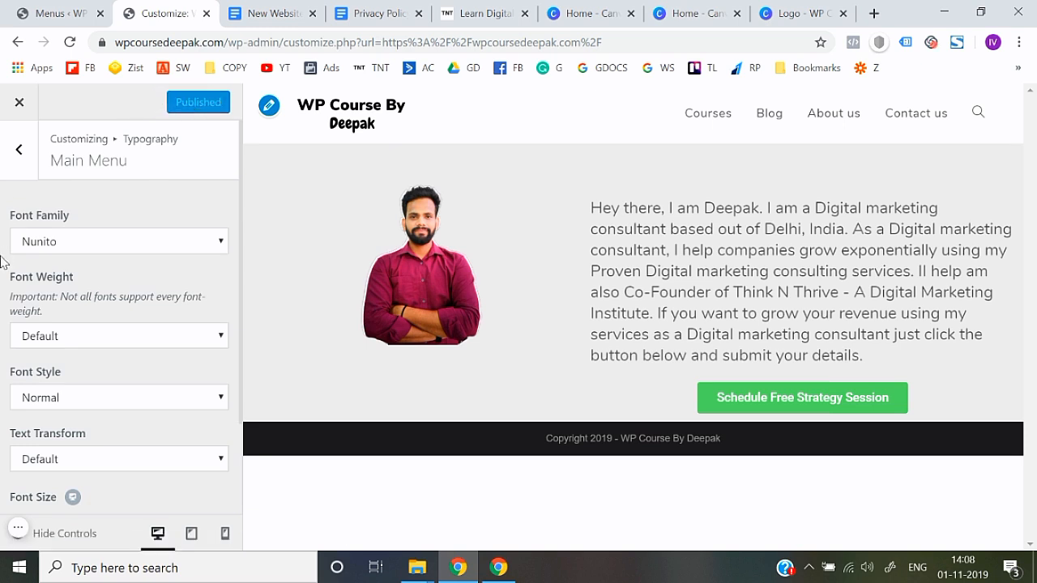
click(19, 120)
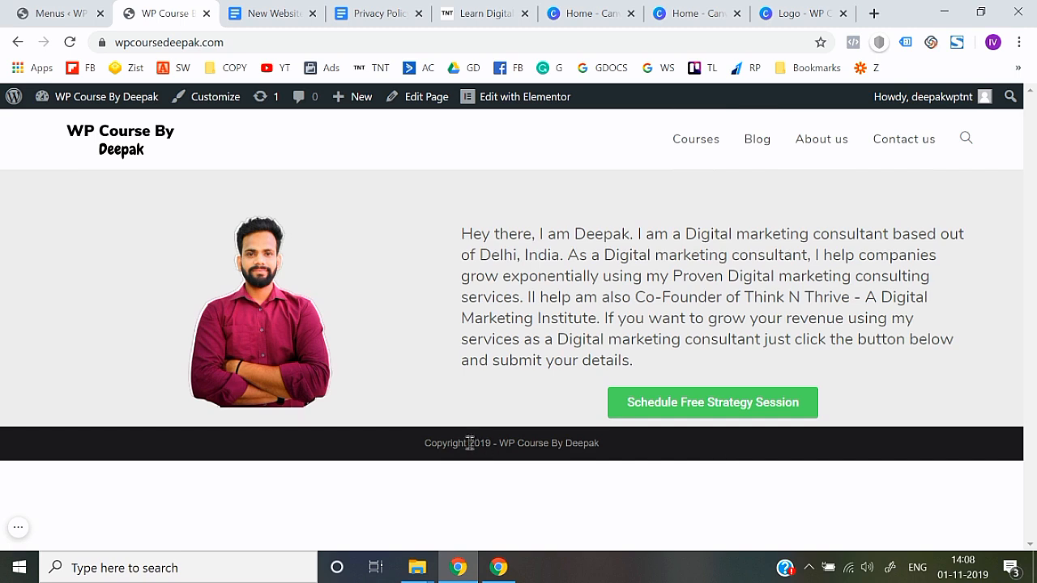
- Examine the copyright line in the live home page's footer
drag(430, 443, 696, 450)
click(697, 450)
drag(429, 441, 673, 455)
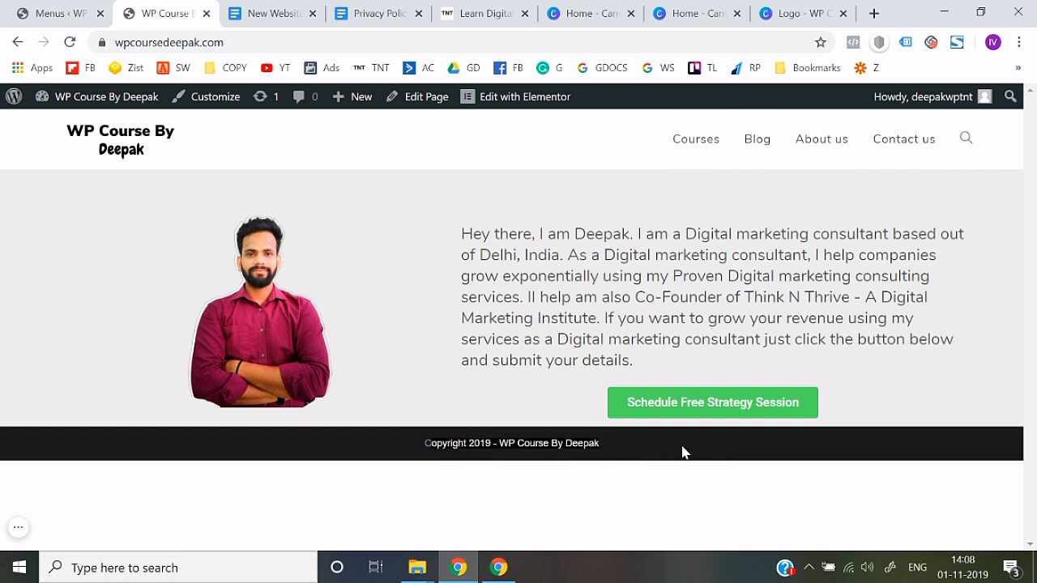
click(682, 453)
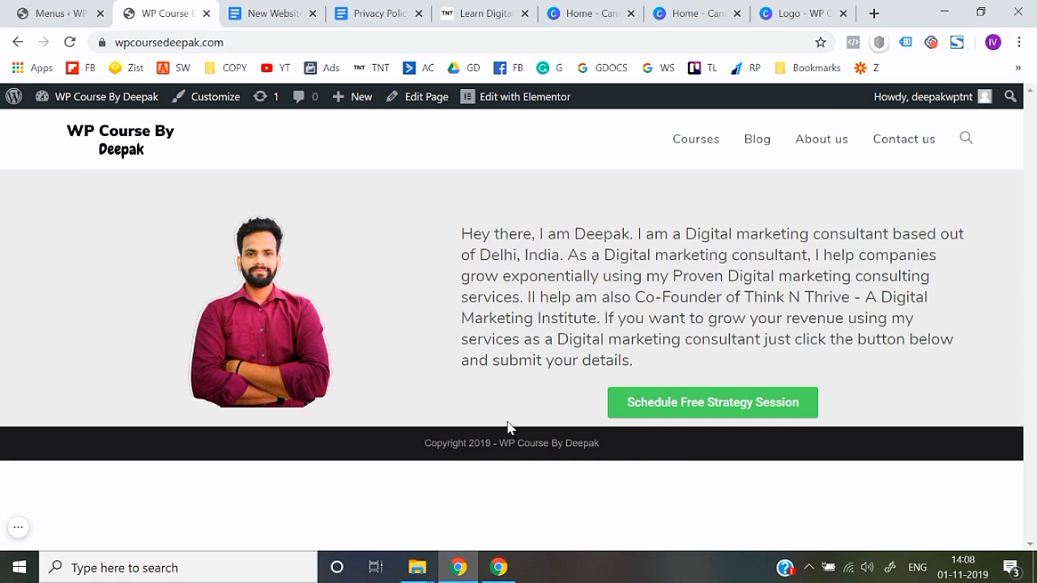
drag(429, 448, 613, 447)
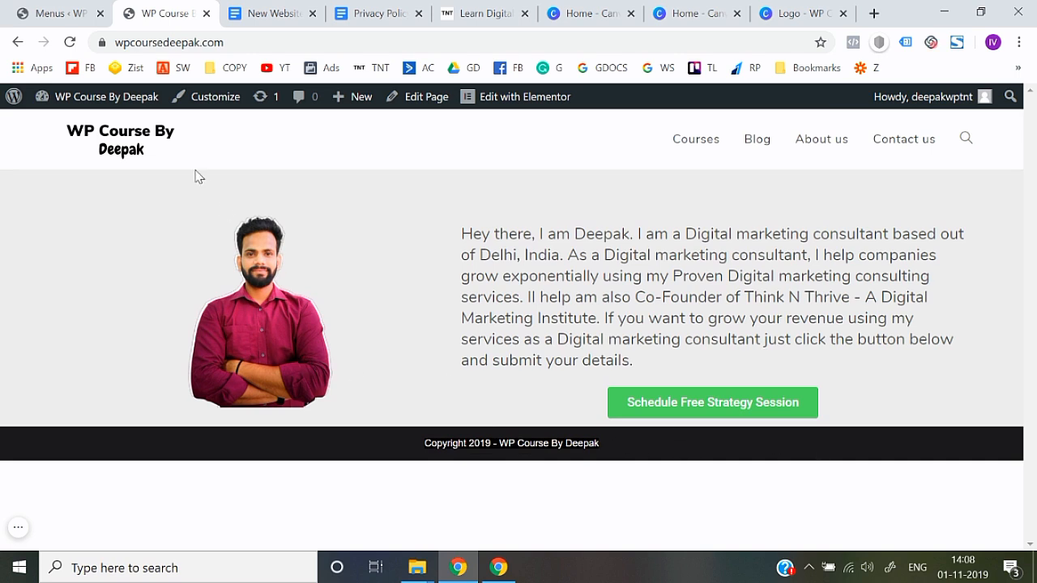
- Go to the site's dashboard, then create and publish a new page titled Privacy Policy
mouse_move(141, 101)
click(65, 127)
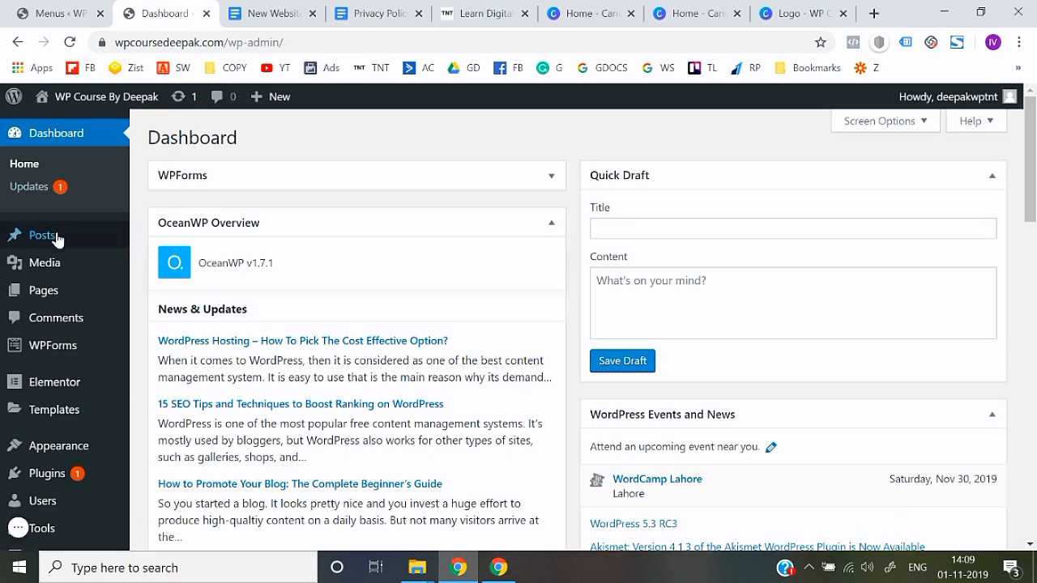
mouse_move(62, 294)
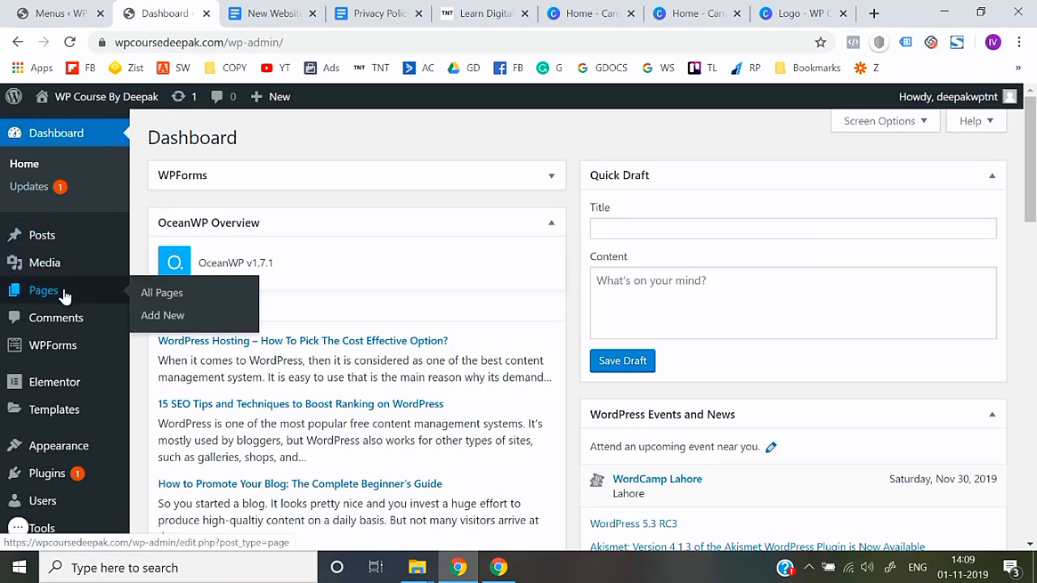
click(170, 317)
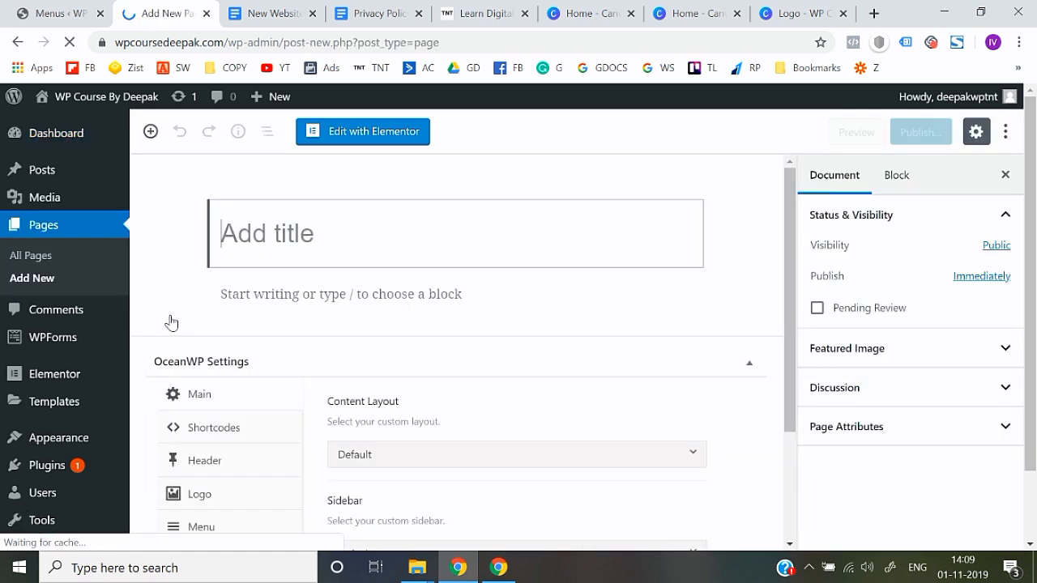
text(Pri)
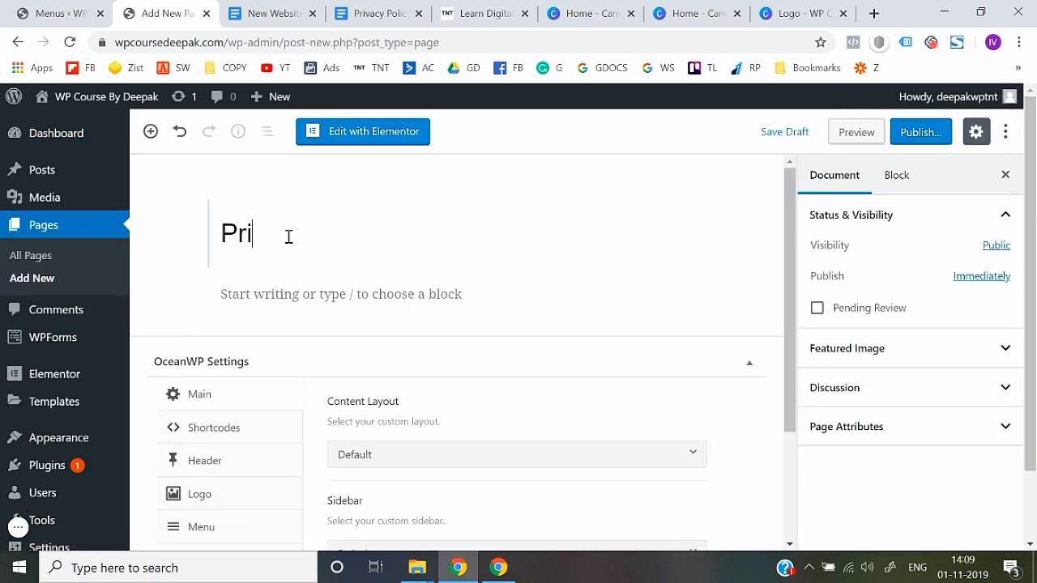
text(cayvacy Policy)
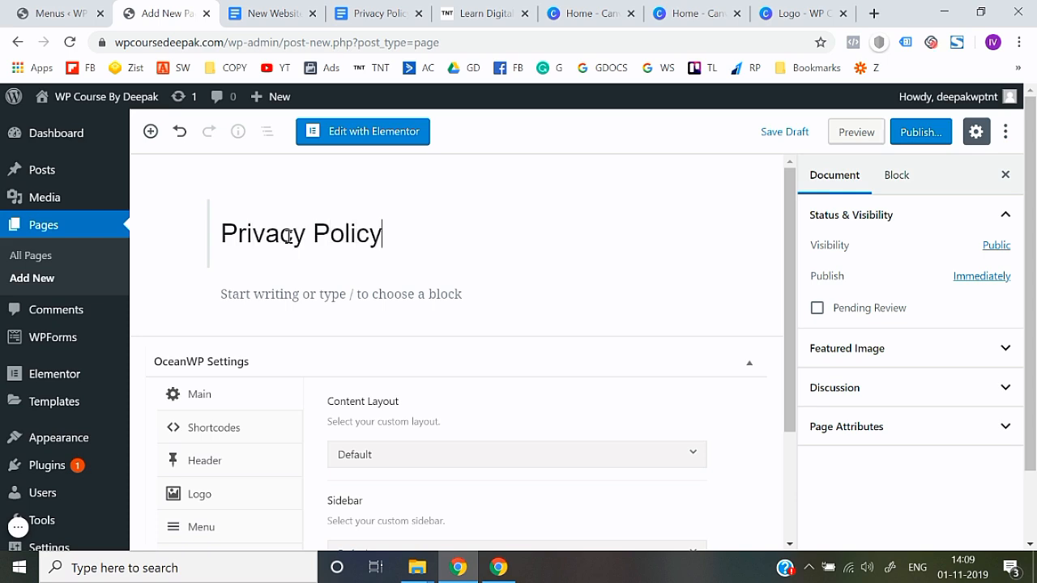
click(918, 133)
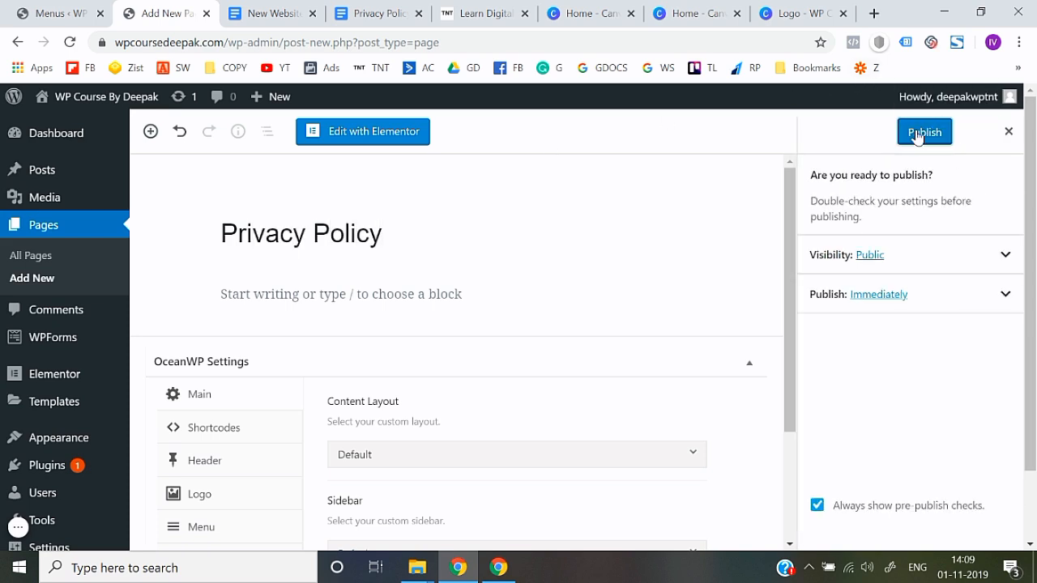
click(918, 134)
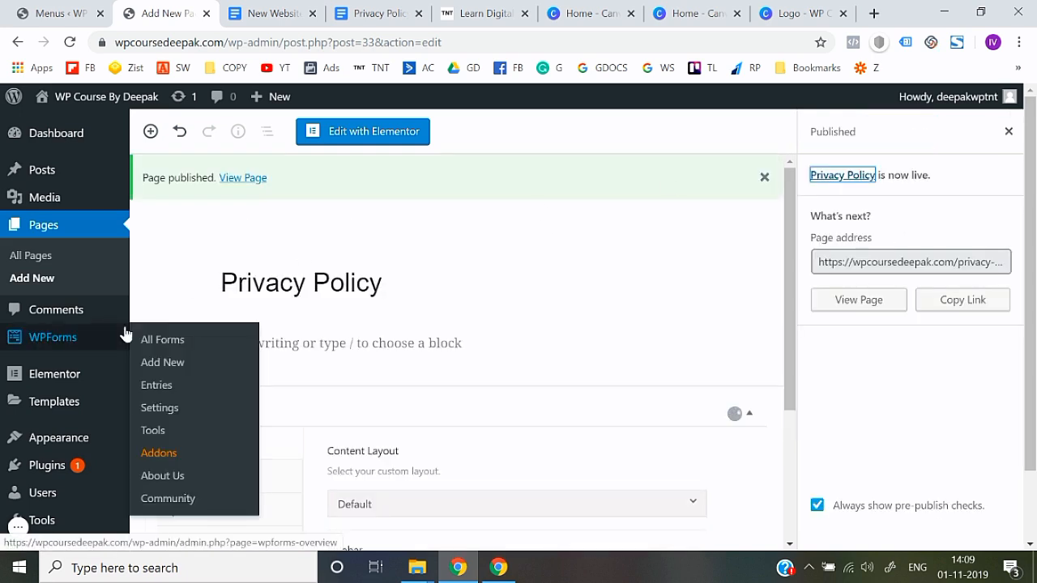
- Open the site's menu management and create a new menu named Footer menu
scroll(81, 340, down, 2)
mouse_move(76, 381)
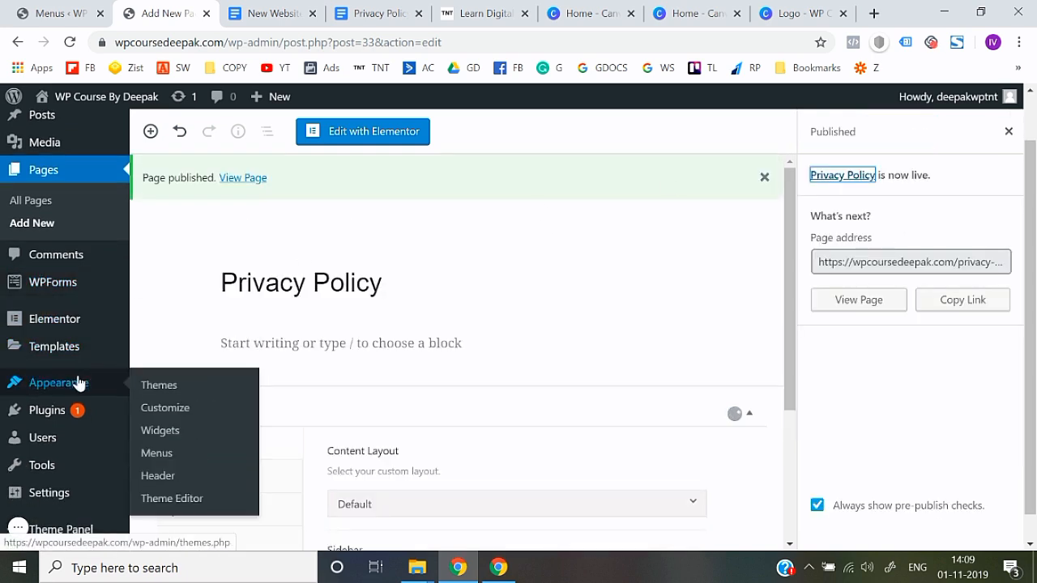
click(168, 455)
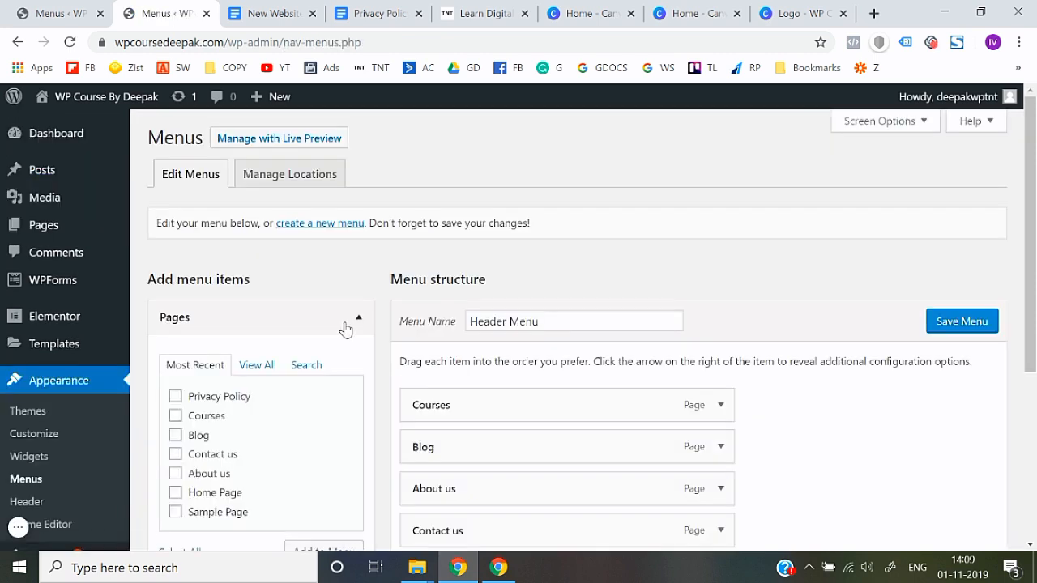
click(325, 232)
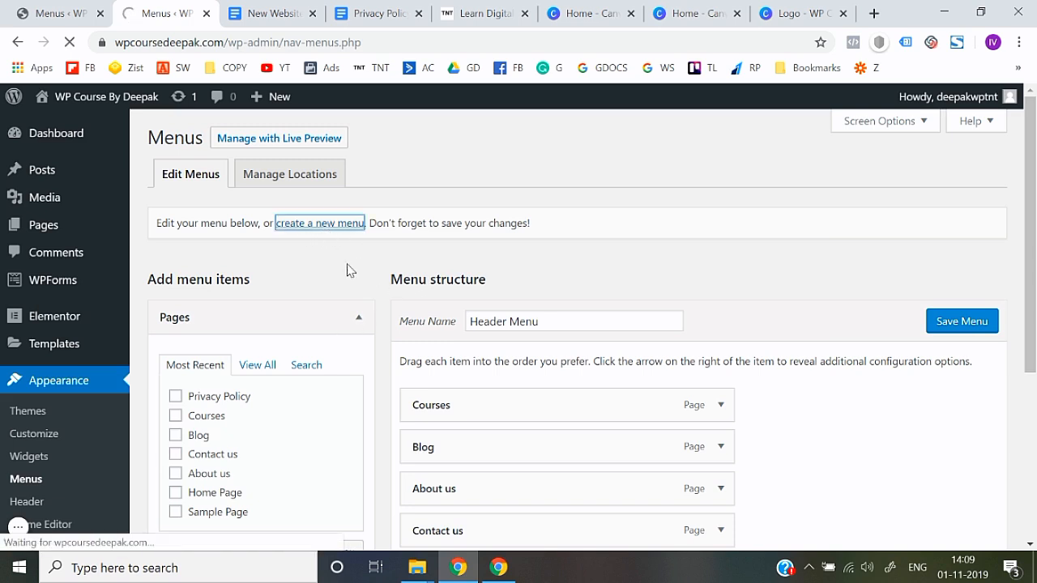
click(496, 314)
text(Footer)
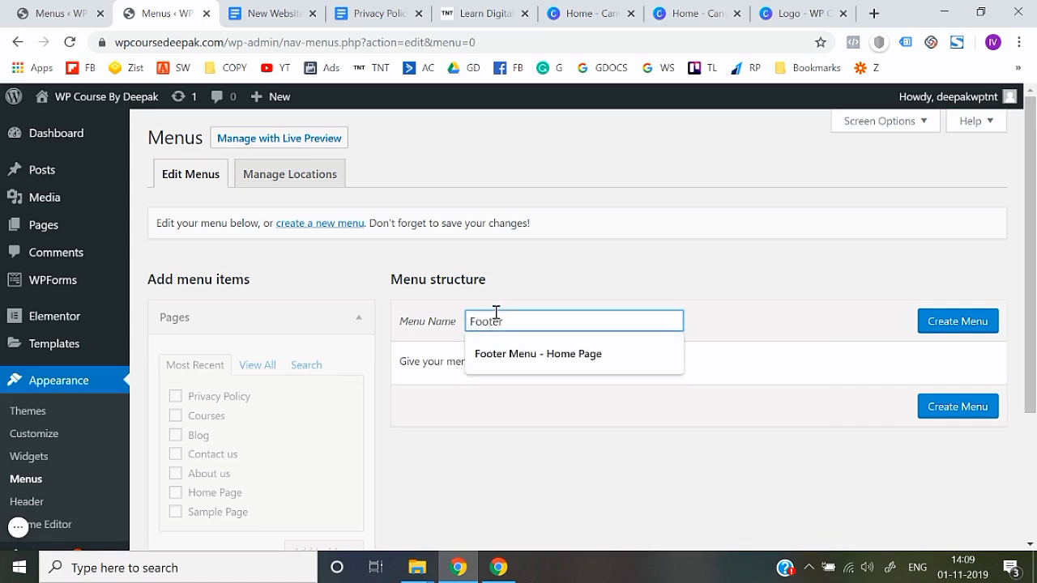
text( menu)
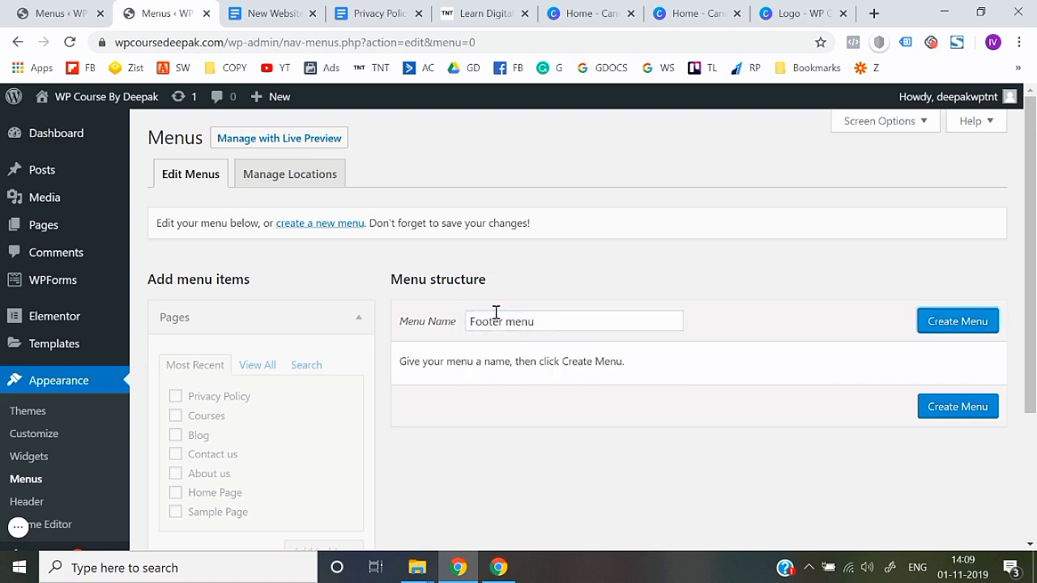
click(957, 323)
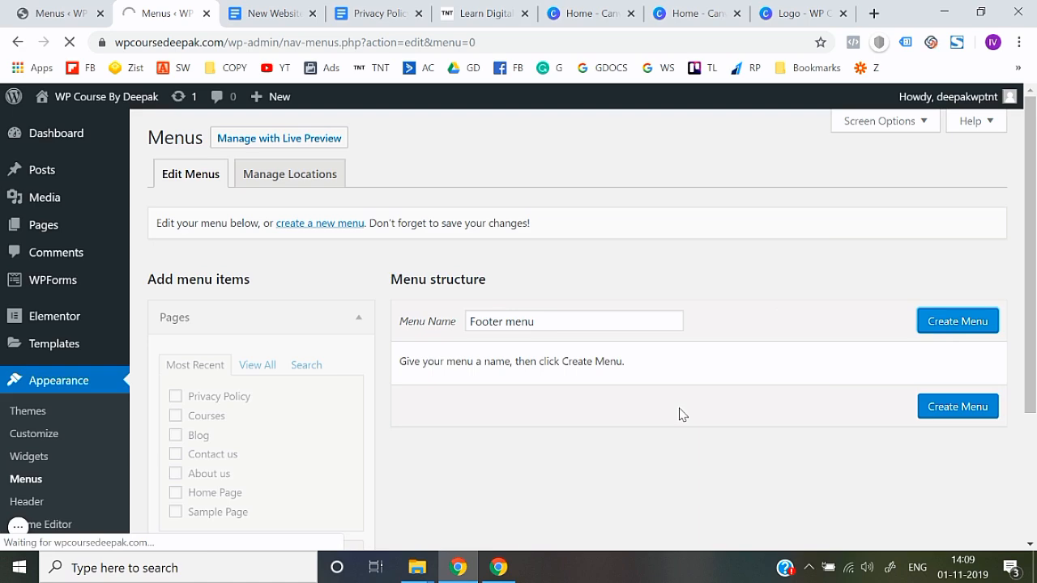
- Add the Privacy Policy page to the Footer menu, assign it to the Footer display location and save the menu
scroll(678, 413, down, 2)
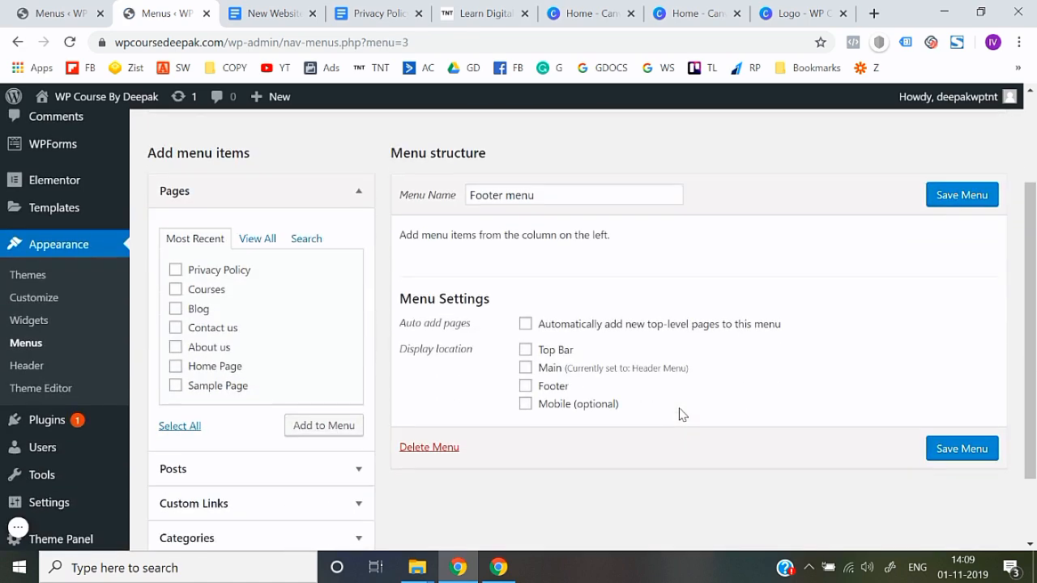
click(176, 269)
click(304, 431)
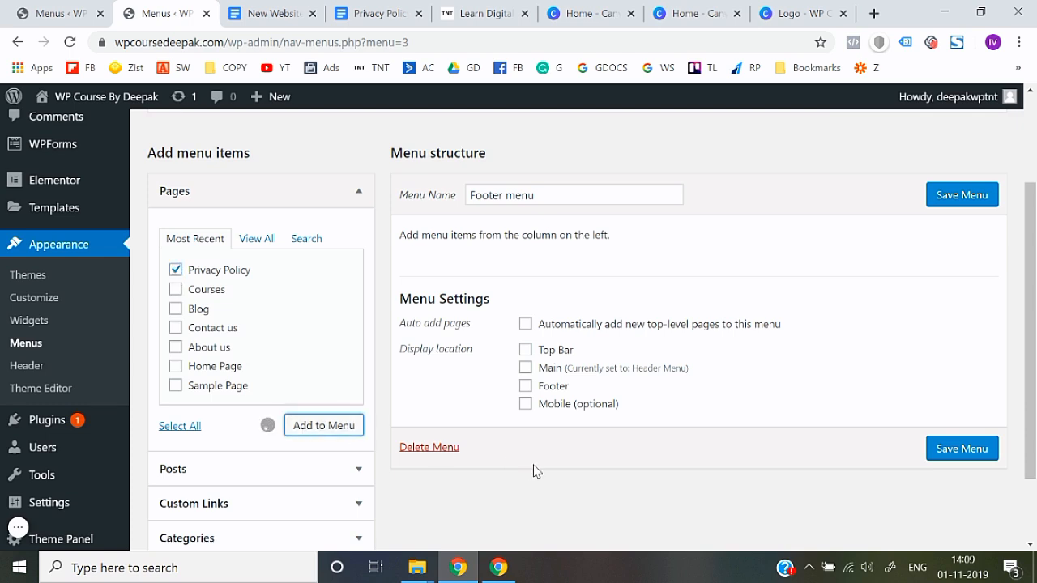
scroll(534, 471, down, 1)
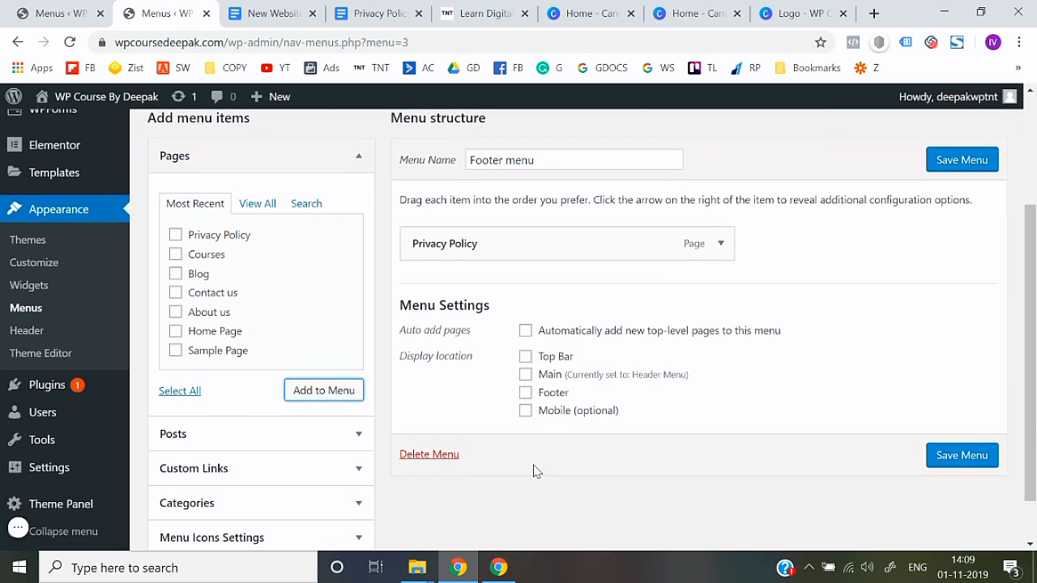
click(523, 398)
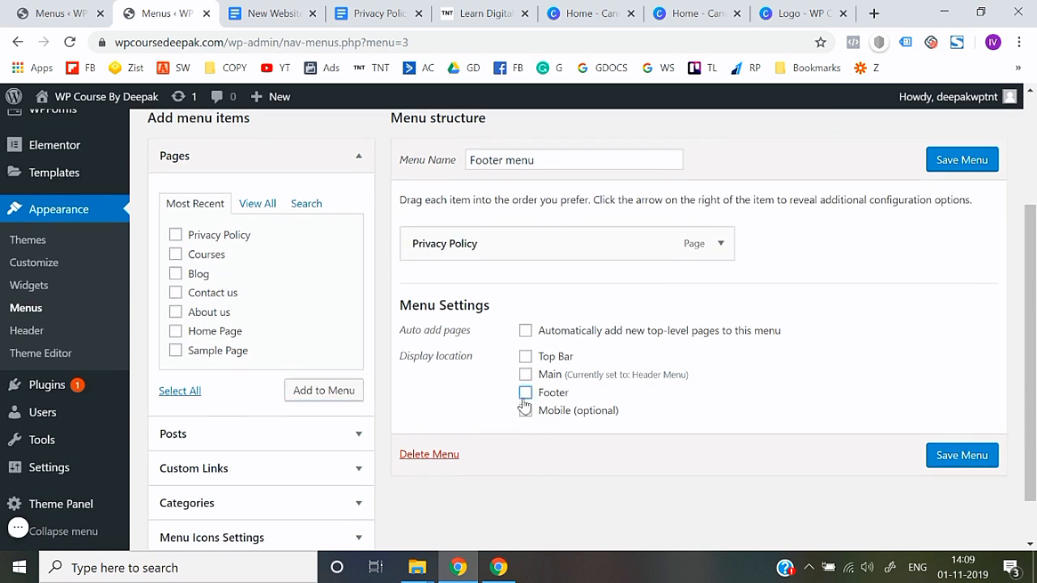
click(968, 460)
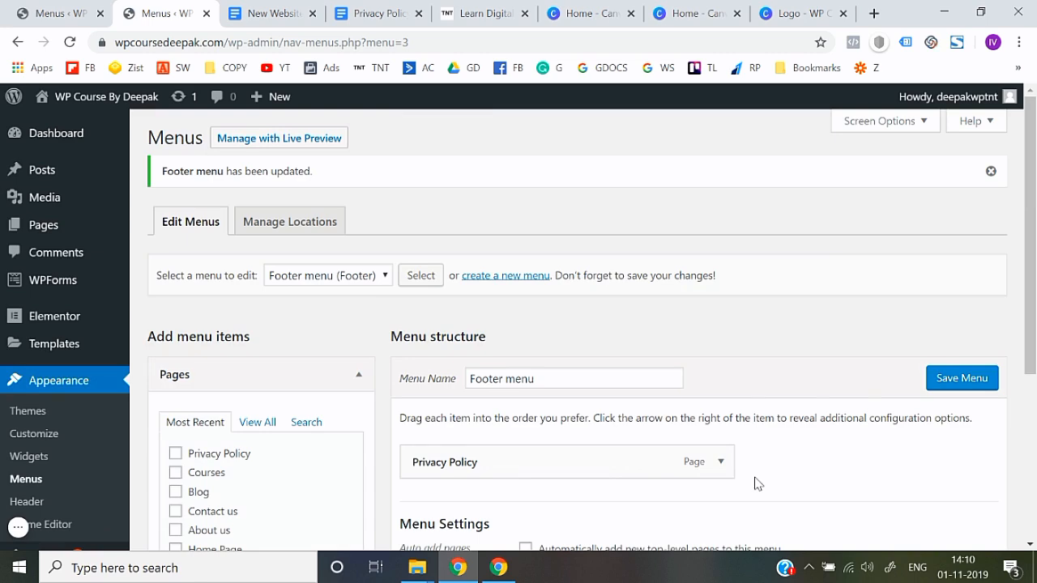
- Look over the saved Footer menu and open the live site in a new browser tab
scroll(756, 482, down, 3)
scroll(756, 482, up, 3)
mouse_move(97, 101)
right_click(70, 124)
click(95, 136)
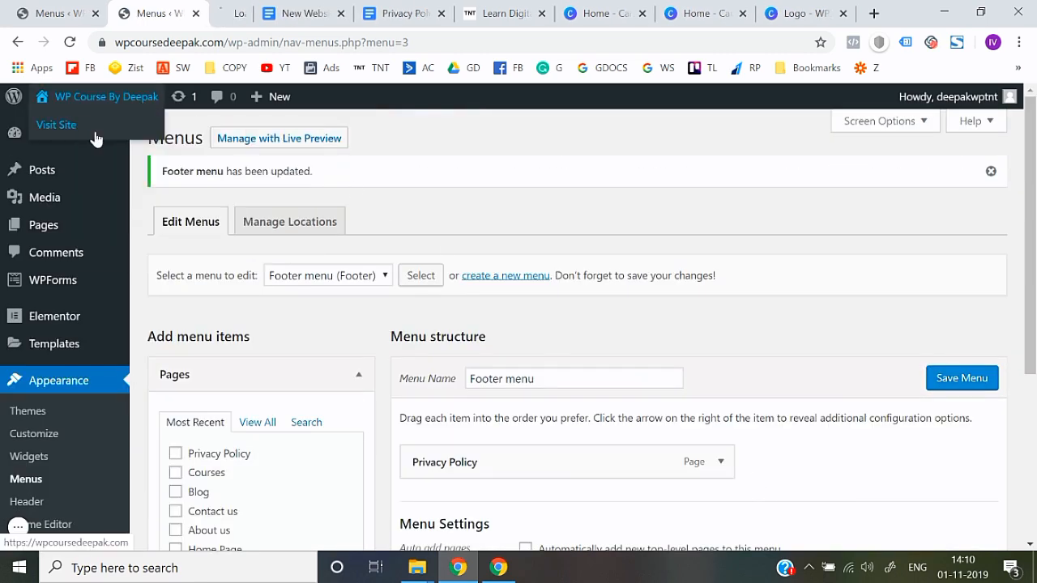
- View the menus on the live site, return to the menu management and load the Header Menu for editing
click(247, 13)
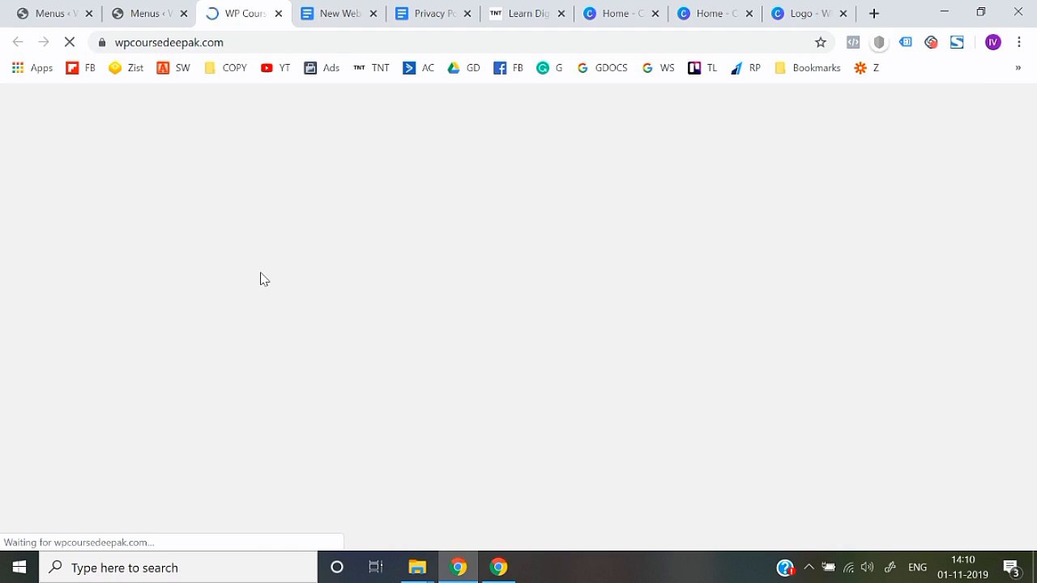
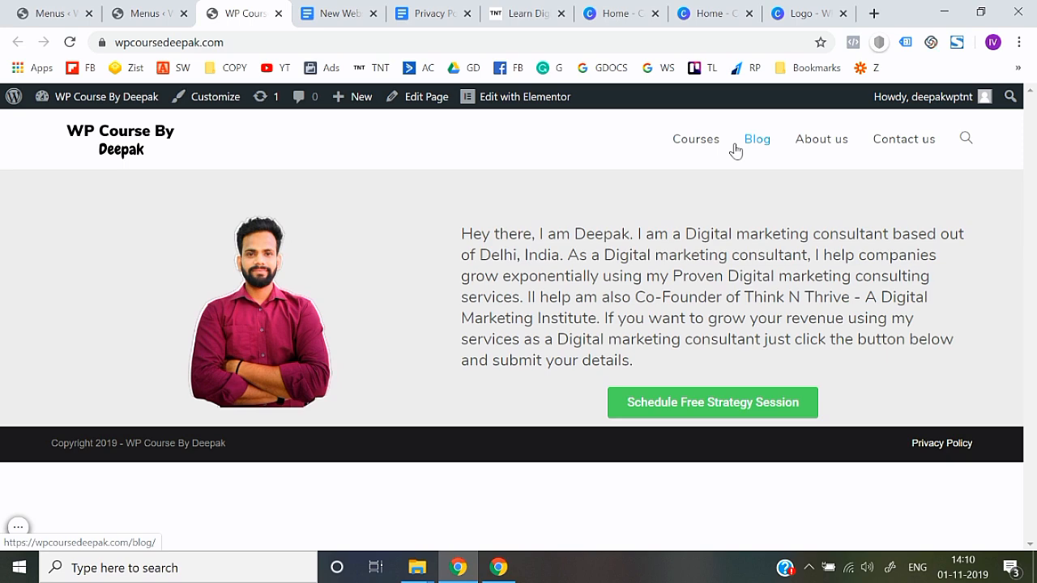
click(177, 10)
scroll(250, 312, down, 1)
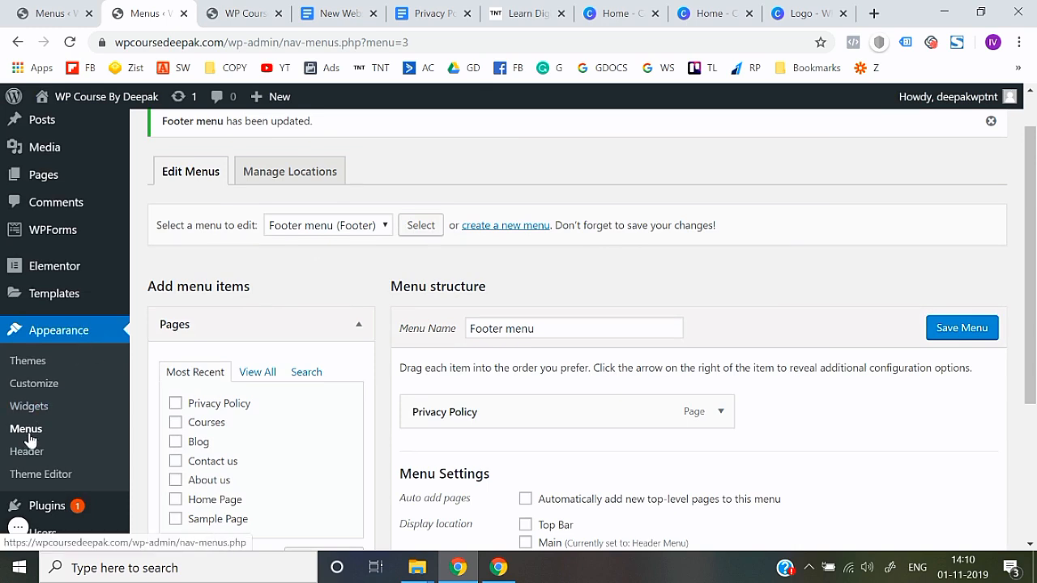
click(337, 229)
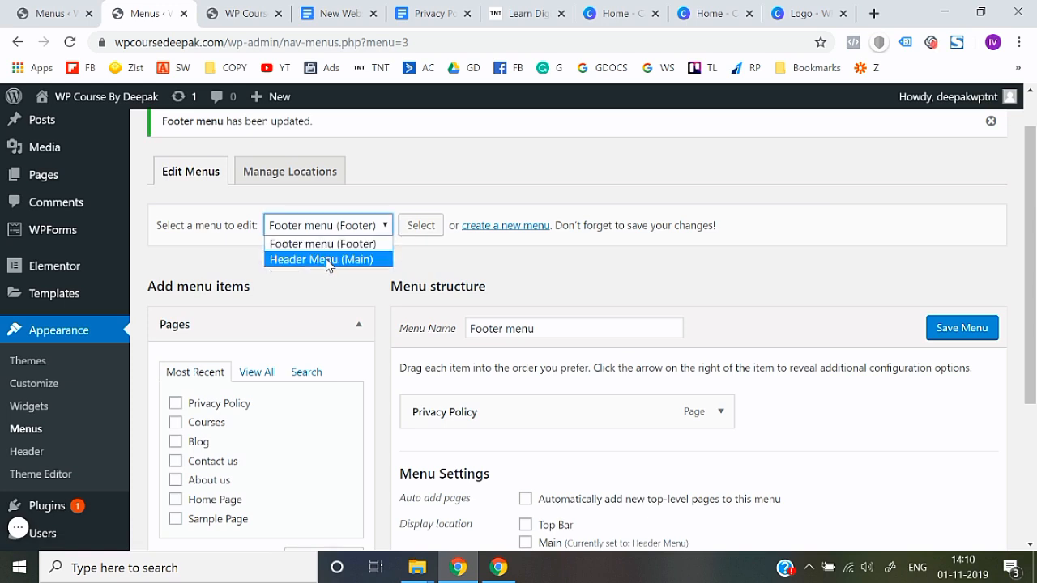
click(327, 259)
click(420, 227)
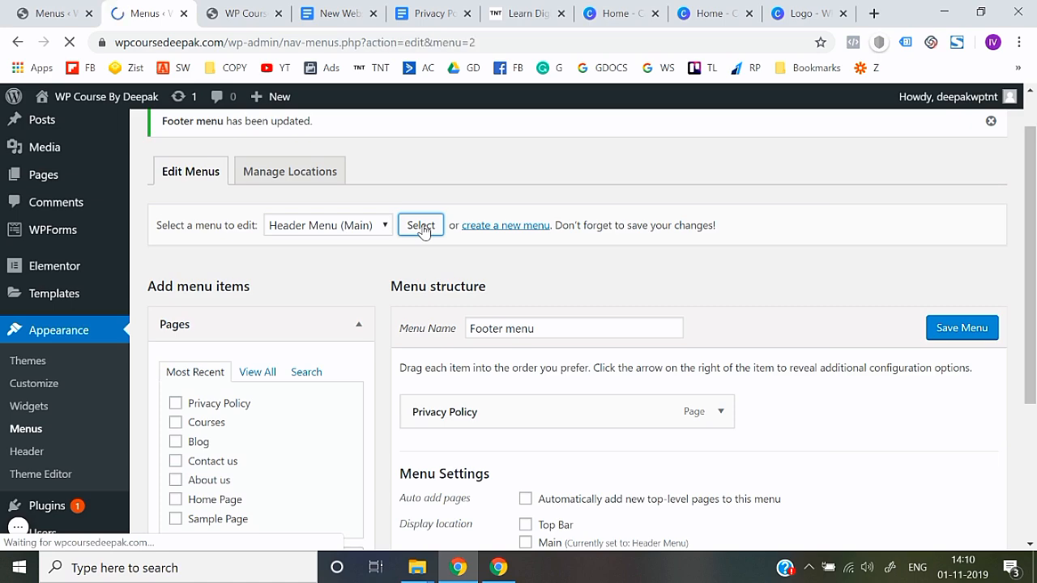
scroll(424, 270, down, 2)
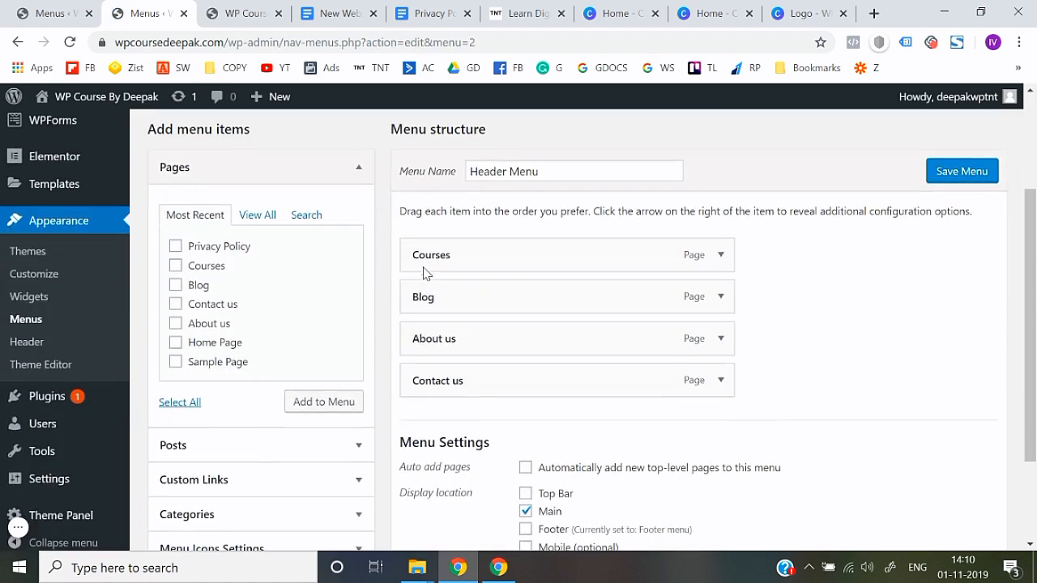
- Open the icon picker for the Header Menu's Courses item and search the Font Awesome icons for "cou"
click(720, 254)
scroll(720, 257, down, 1)
scroll(721, 257, down, 1)
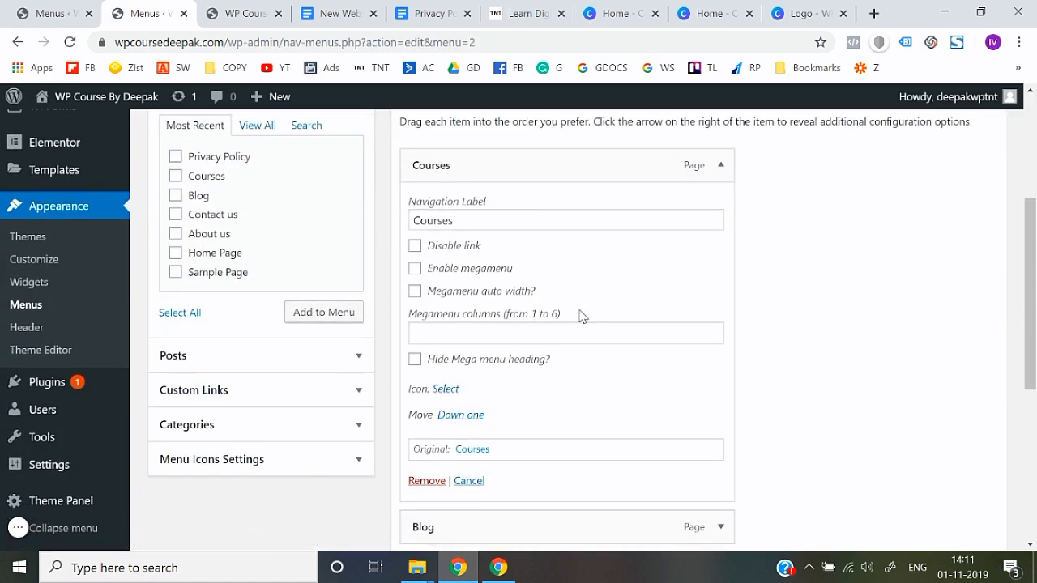
scroll(580, 316, down, 1)
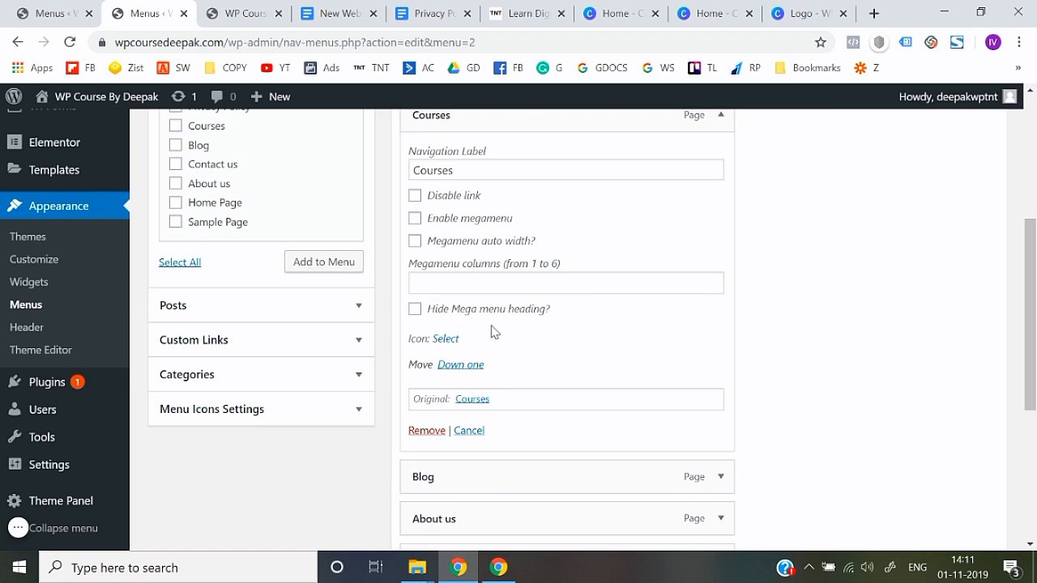
click(437, 341)
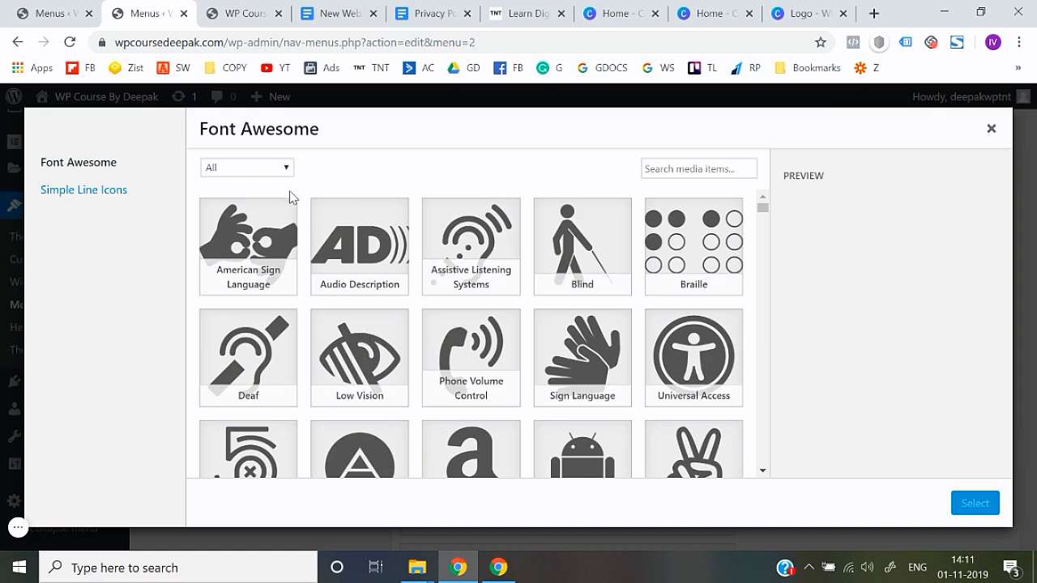
click(675, 176)
text(cou)
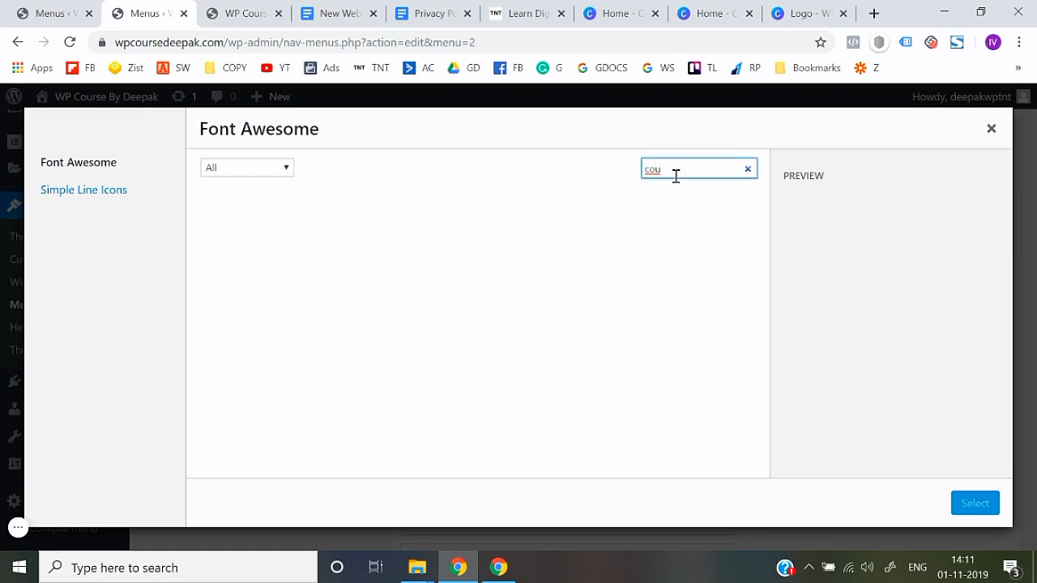
- Assign the Cursor icon from Simple Line Icons to the Courses item and save the Header Menu
click(99, 192)
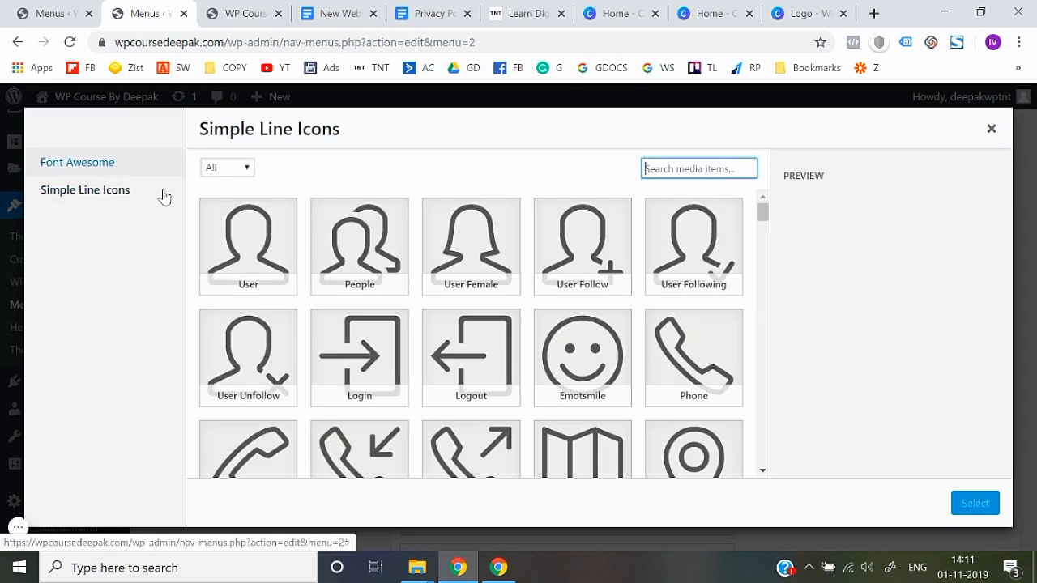
scroll(352, 305, down, 5)
scroll(353, 306, down, 9)
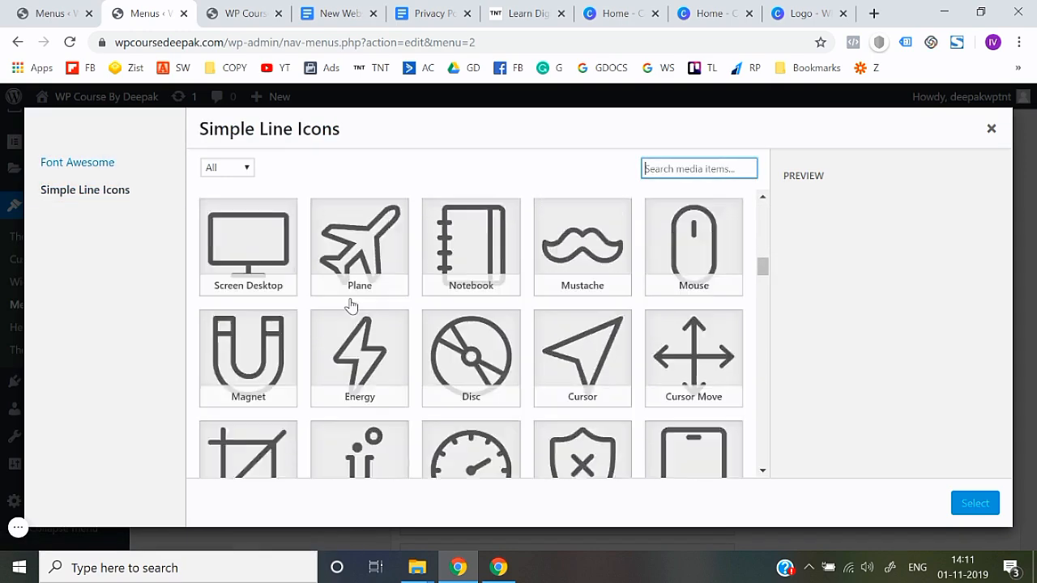
scroll(353, 306, up, 12)
scroll(351, 306, up, 1)
scroll(375, 327, down, 9)
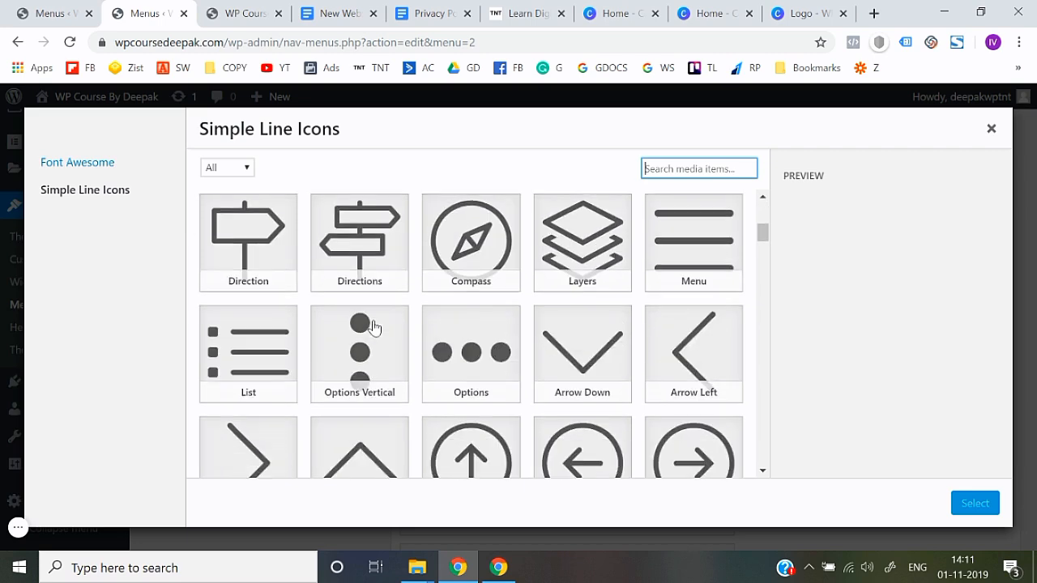
scroll(373, 326, down, 3)
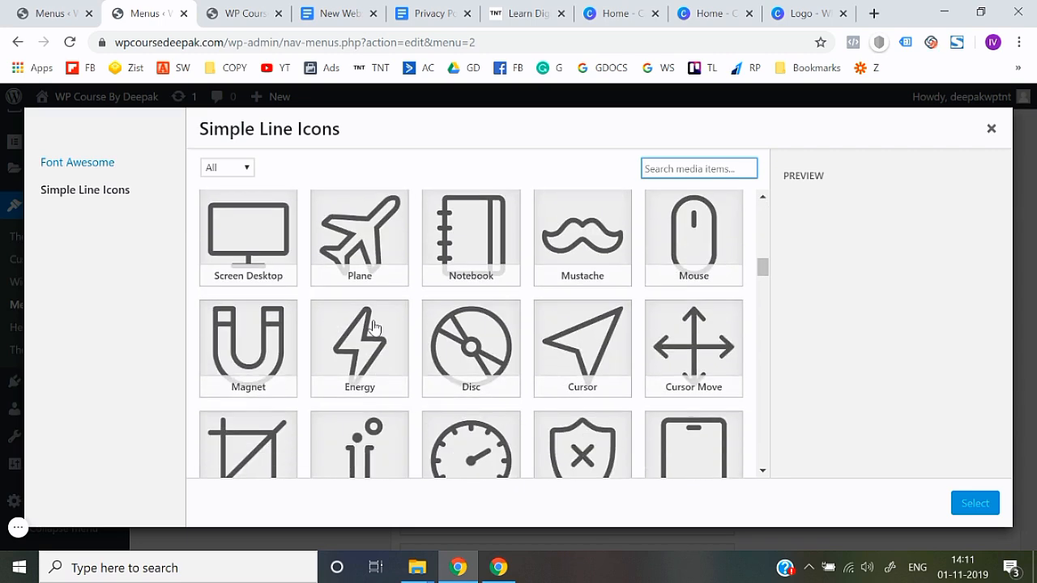
click(590, 298)
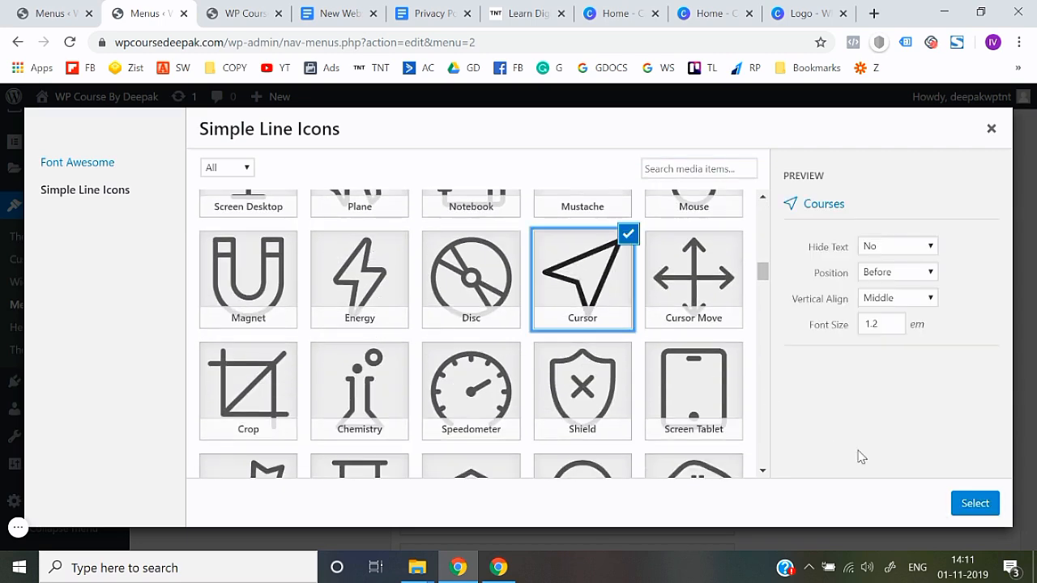
click(975, 504)
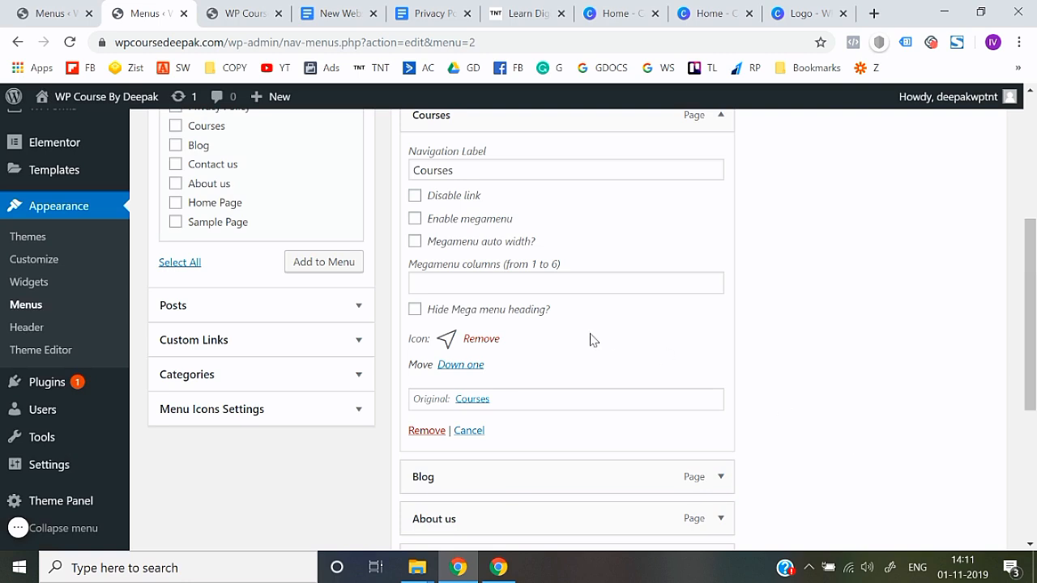
scroll(886, 358, down, 4)
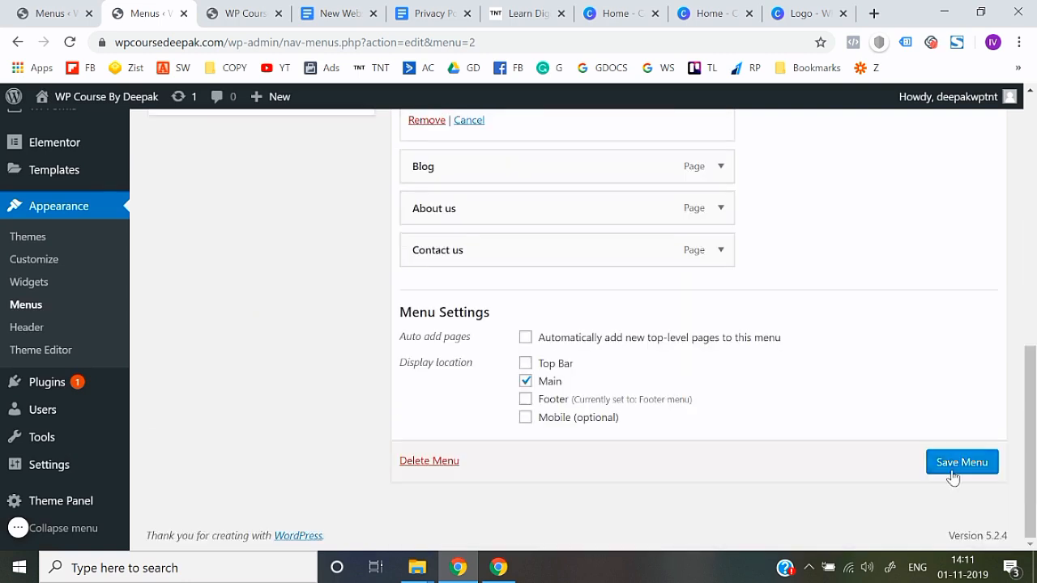
click(954, 475)
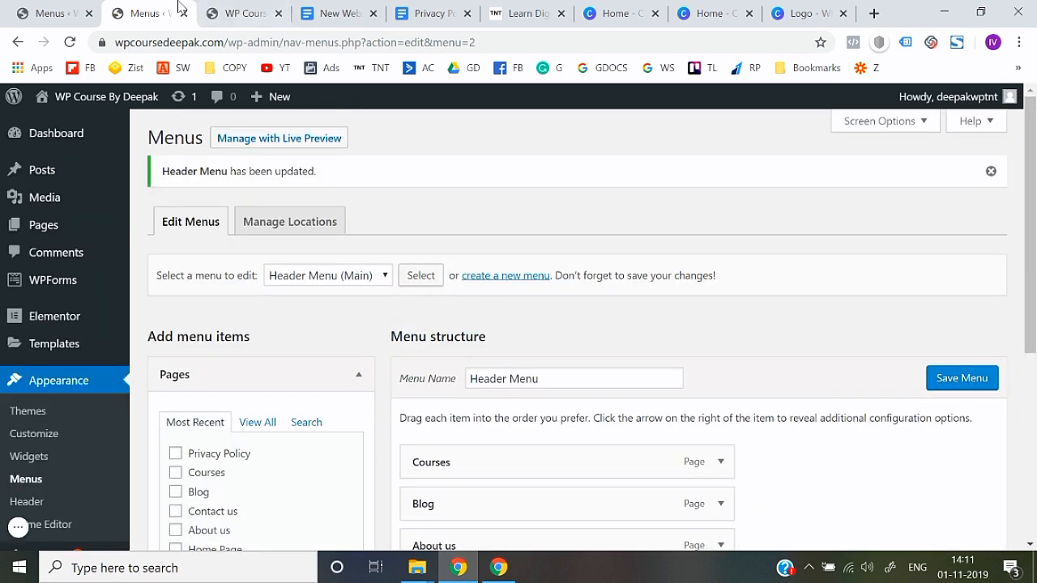
- Reload the live site to check the Courses icon in the header
click(243, 8)
click(252, 45)
key(Return)
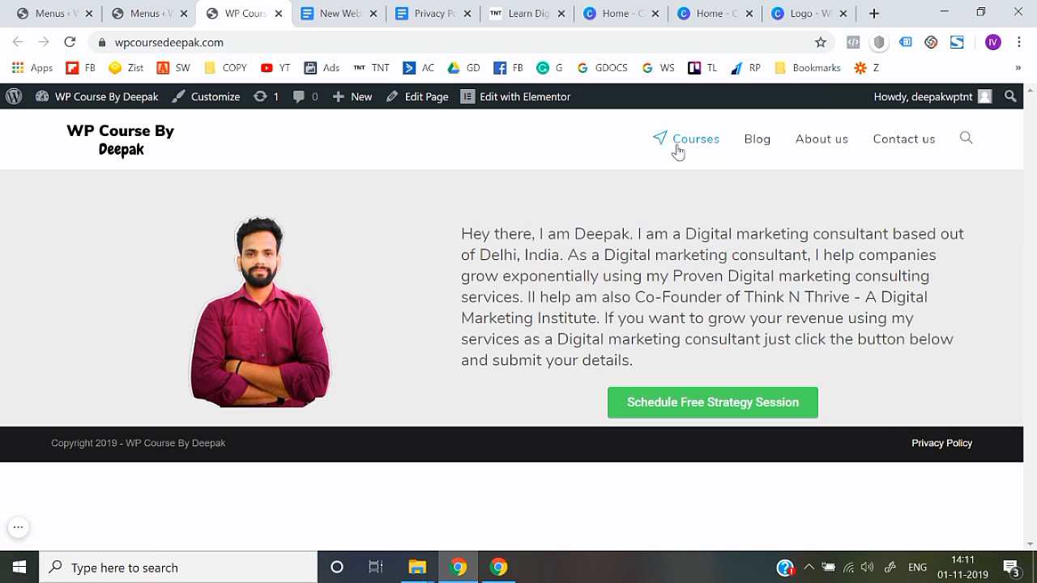
- Remove the icon from the Header Menu's Courses item and save the menu
click(169, 7)
scroll(504, 336, down, 4)
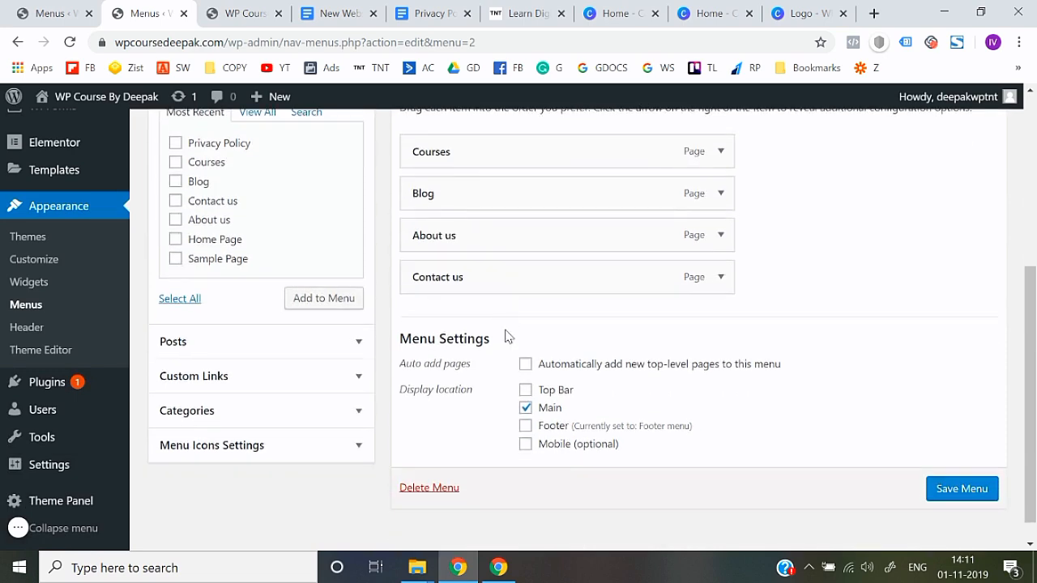
scroll(504, 332, up, 2)
click(722, 283)
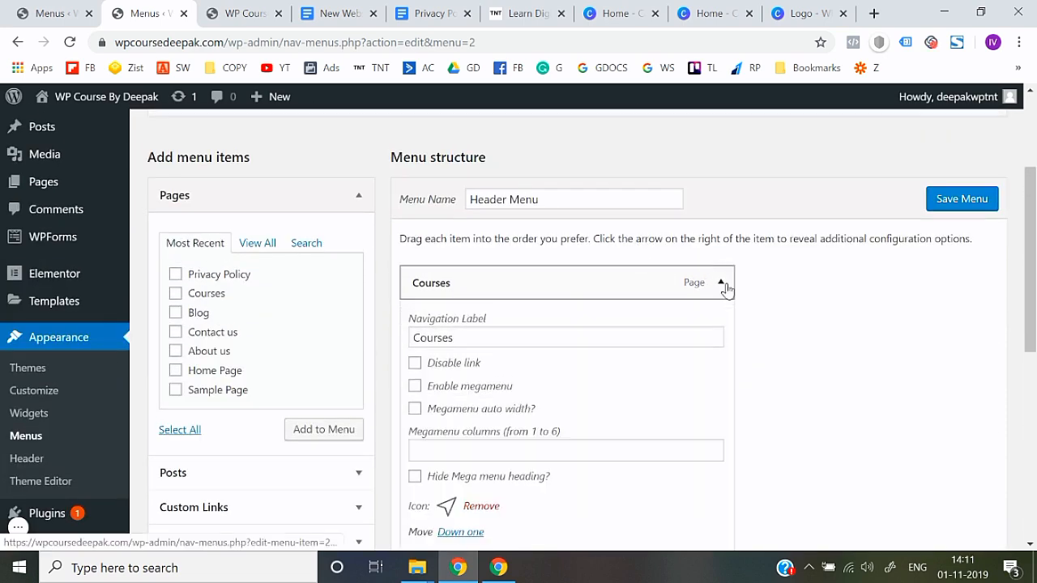
scroll(726, 289, down, 2)
click(480, 324)
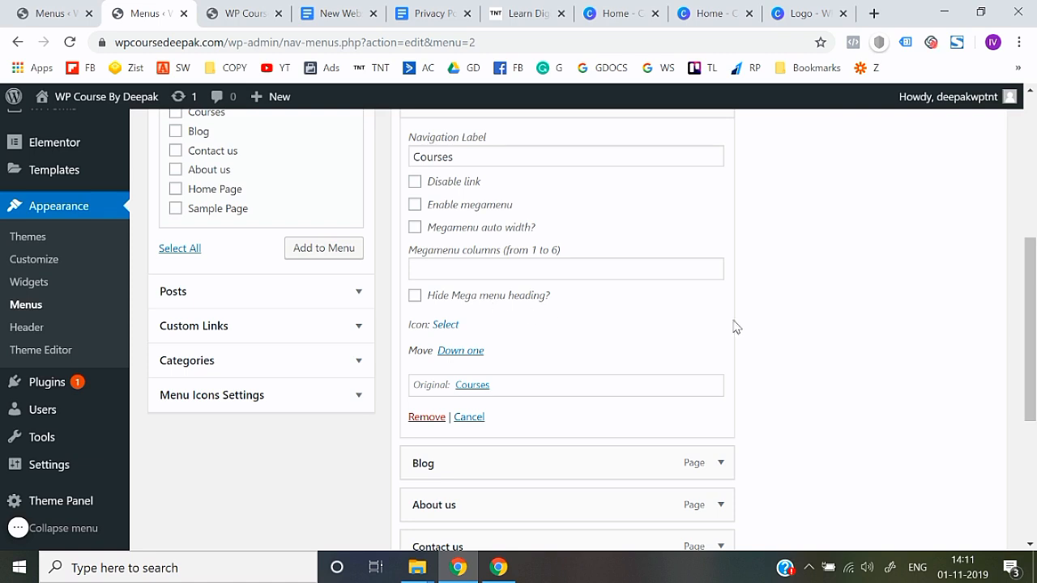
scroll(768, 334, down, 4)
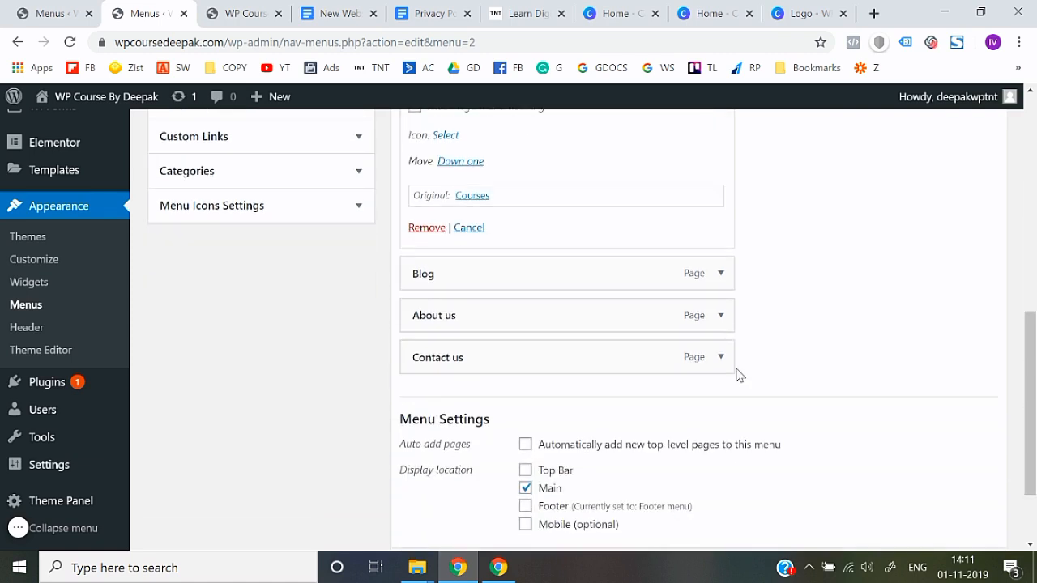
click(964, 462)
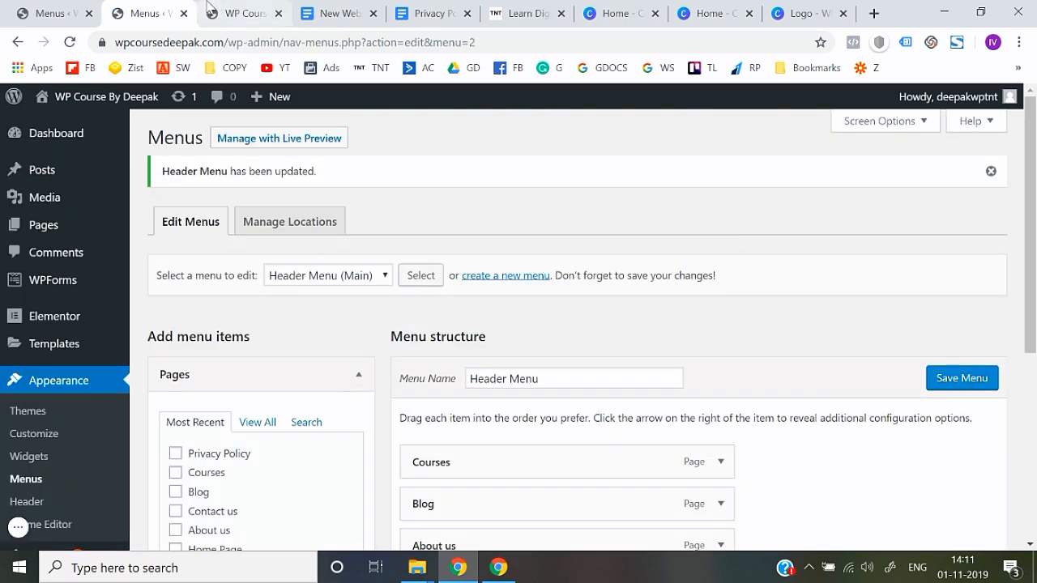
- Reload the live site to check the header menu without the Courses icon
click(242, 14)
click(241, 35)
key(Return)
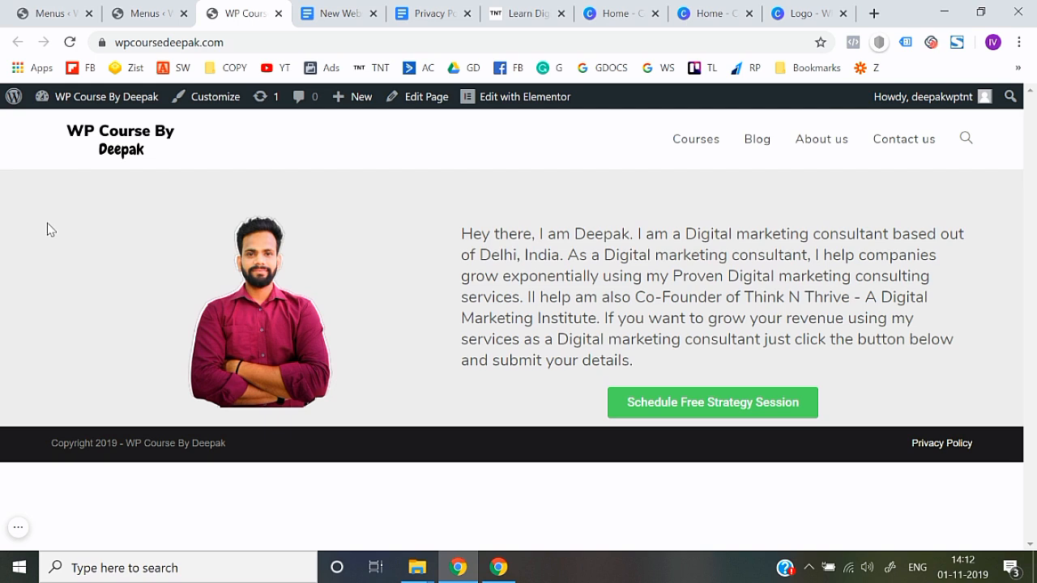
click(17, 528)
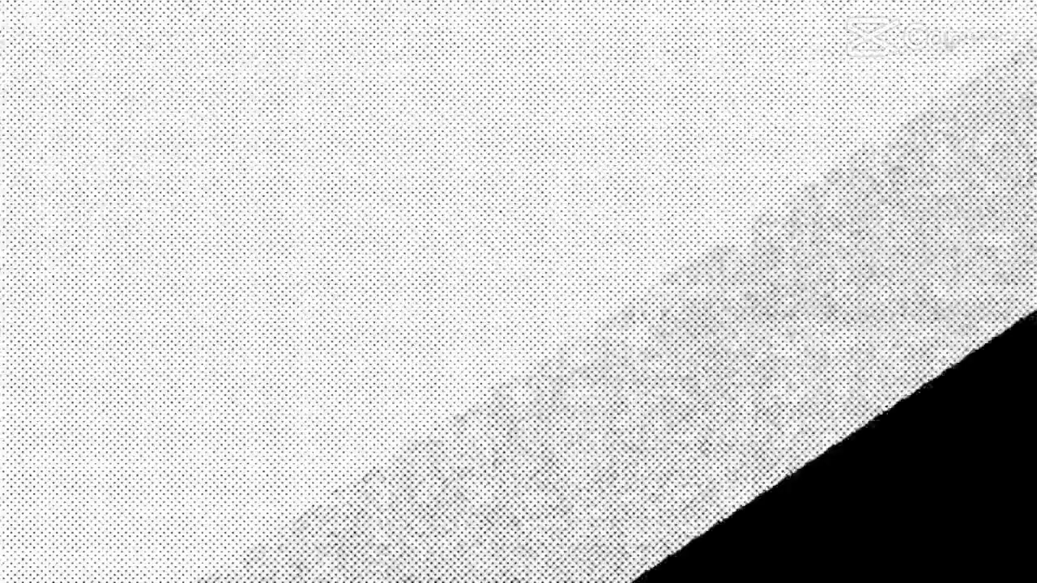